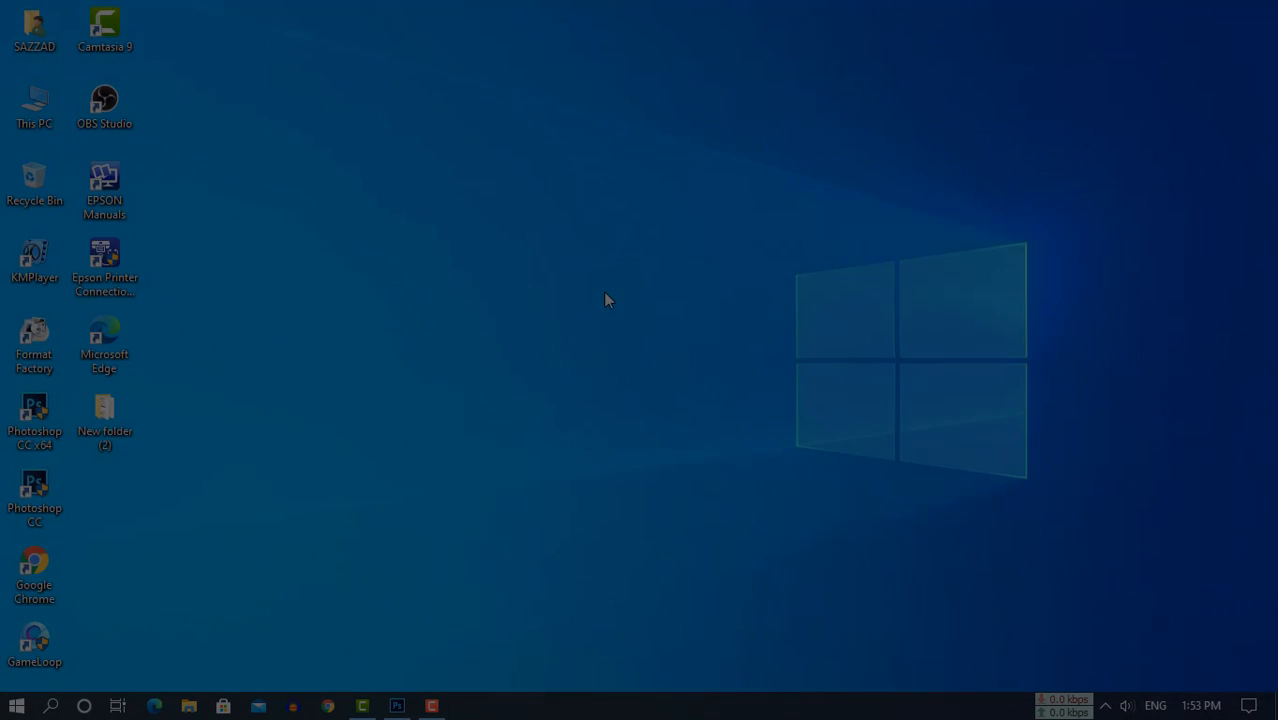
Refresh the desktop and switch to Photoshop with the portrait photo open
right_click(523, 165)
click(568, 218)
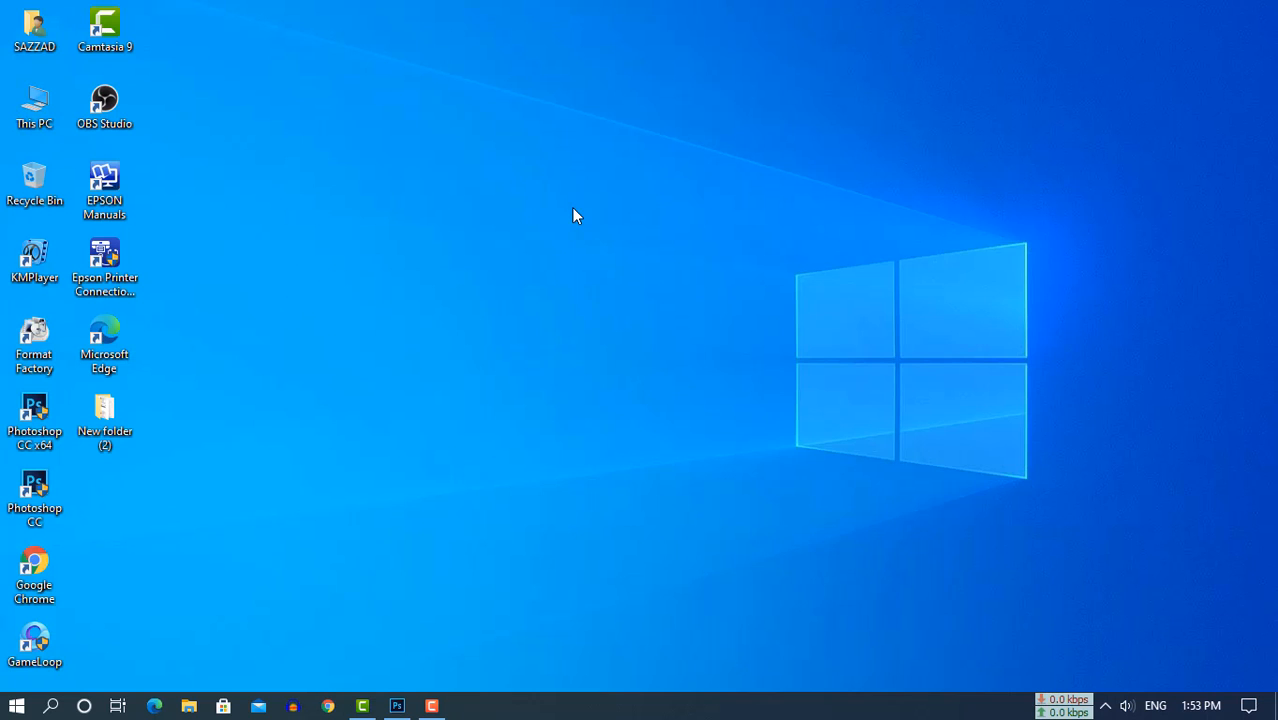
click(396, 706)
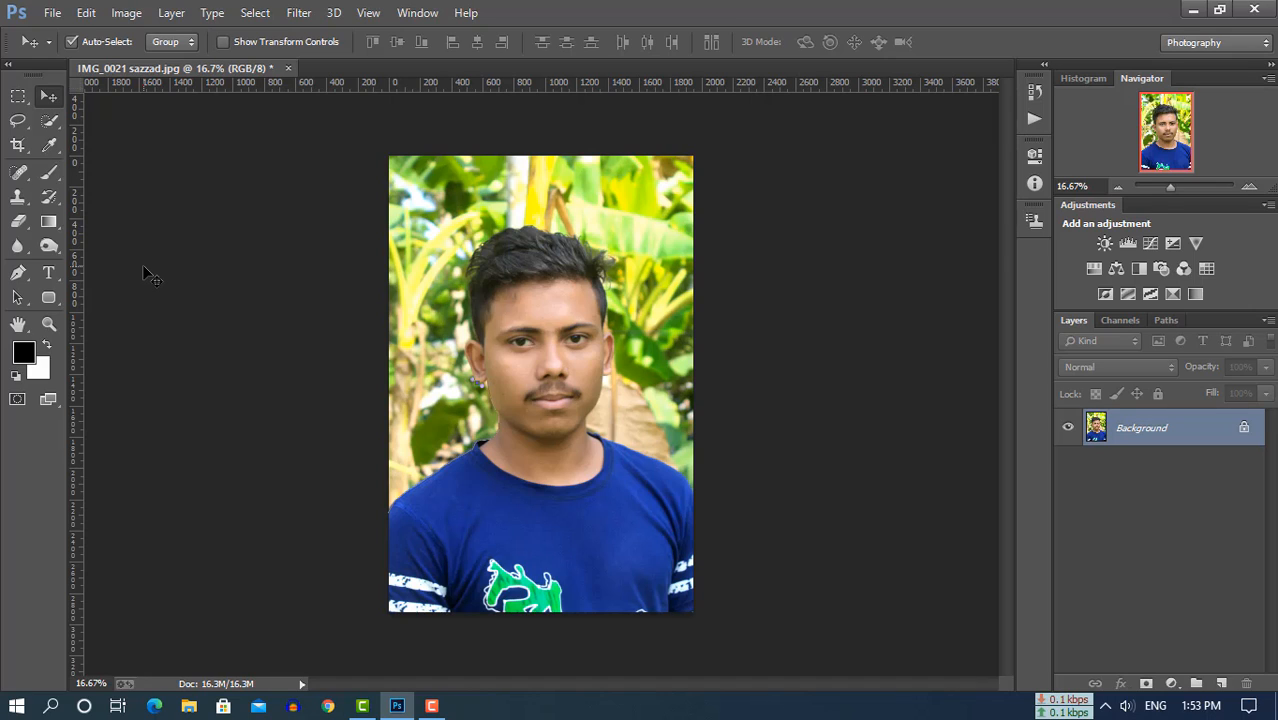
click(17, 274)
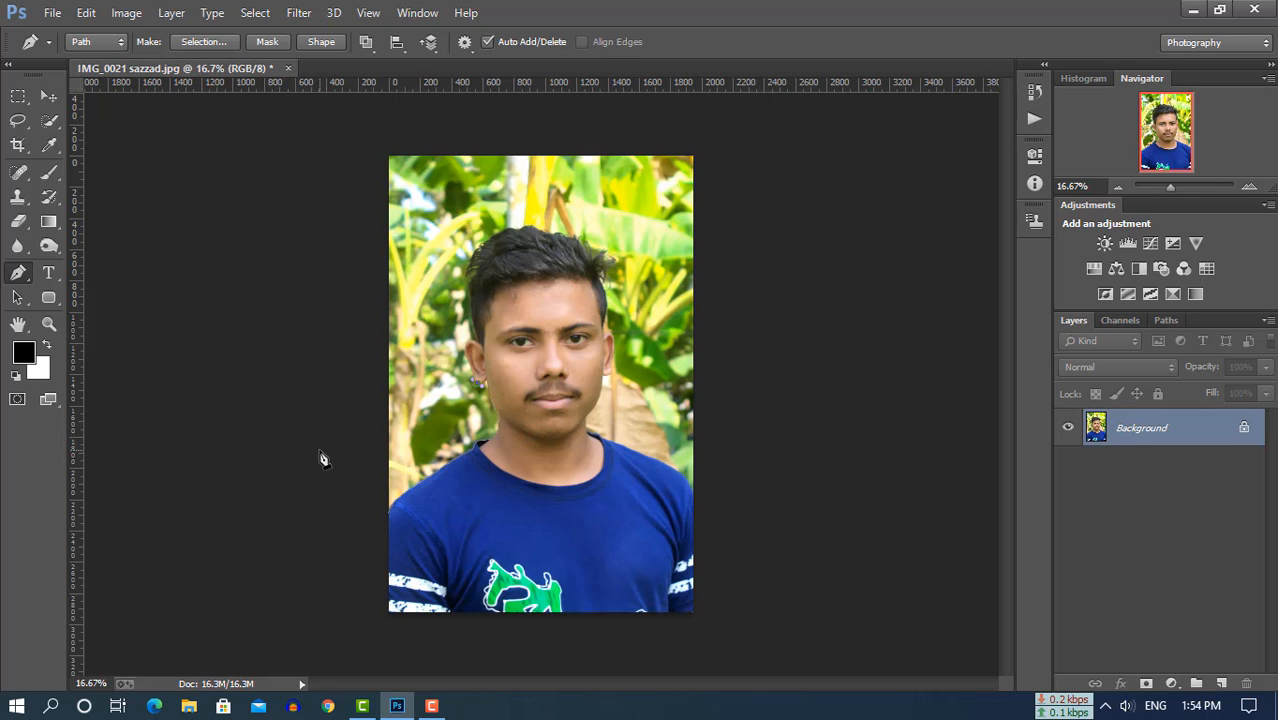
key(ctrl+plus)
key(ctrl+plus)
key(ctrl+plus)
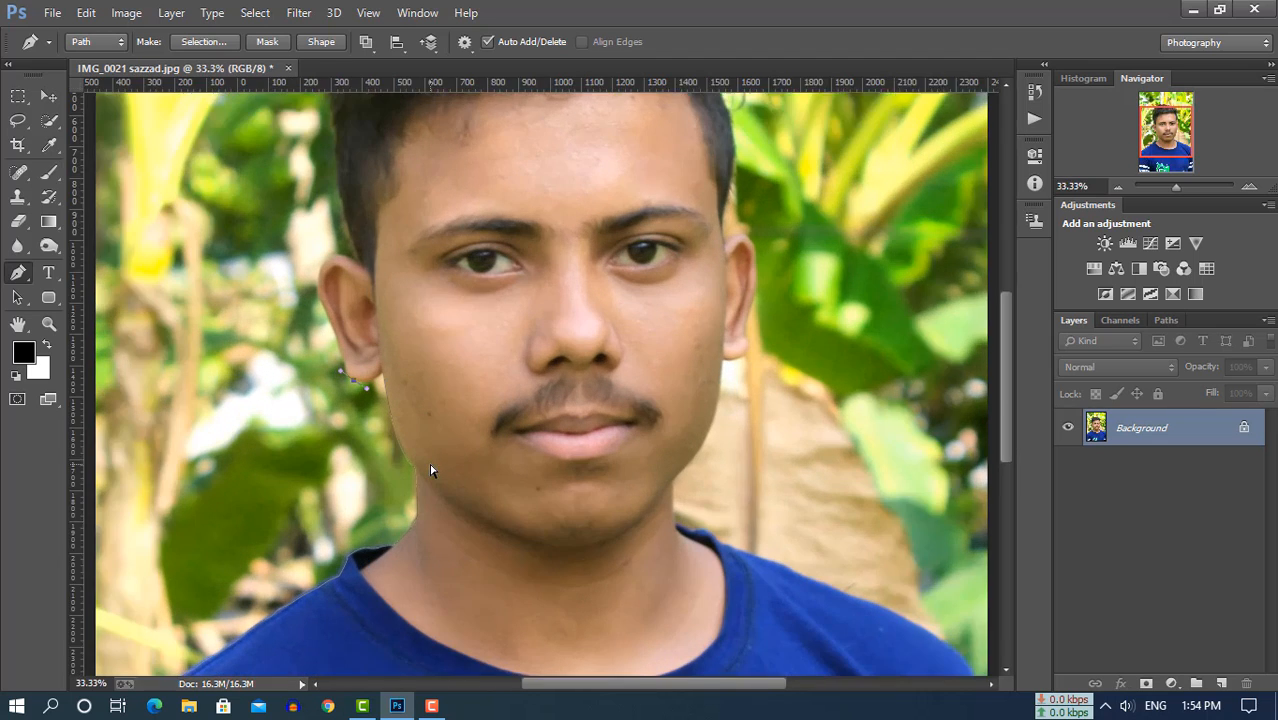
drag(376, 582, 456, 430)
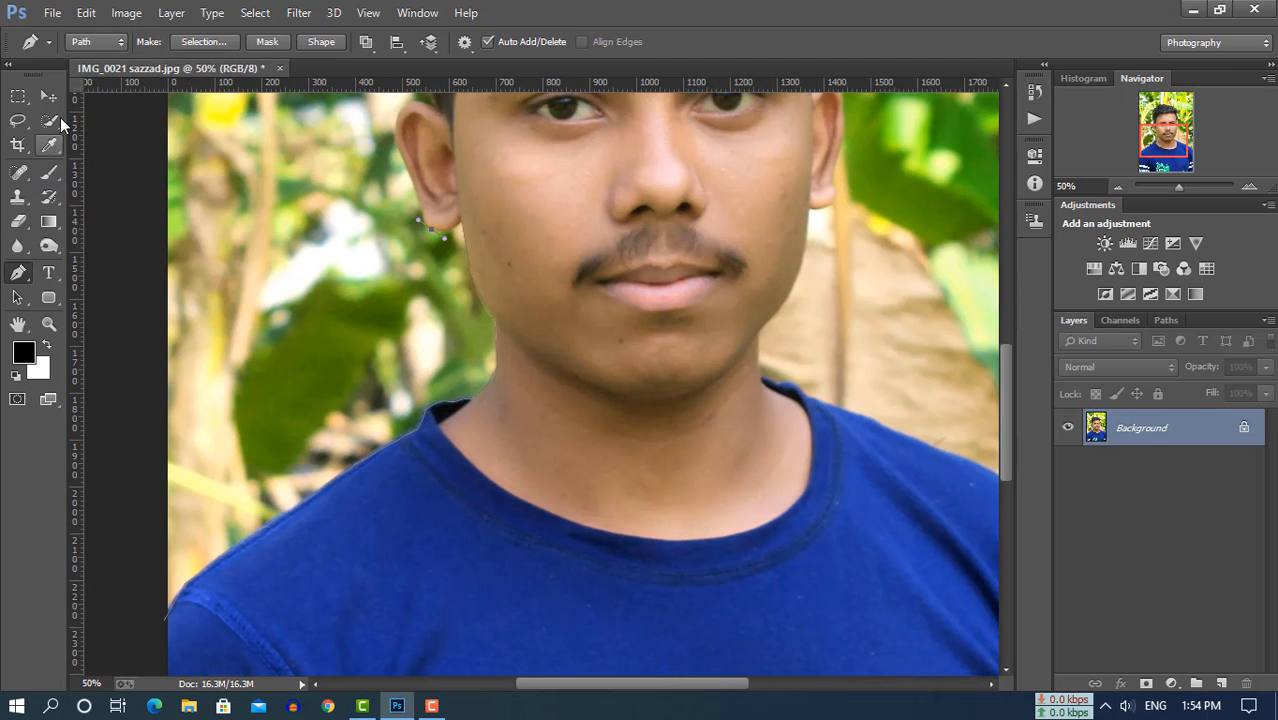
Select the man's face, hair and shirt with the Quick Selection tool
click(57, 119)
right_click(48, 122)
click(156, 120)
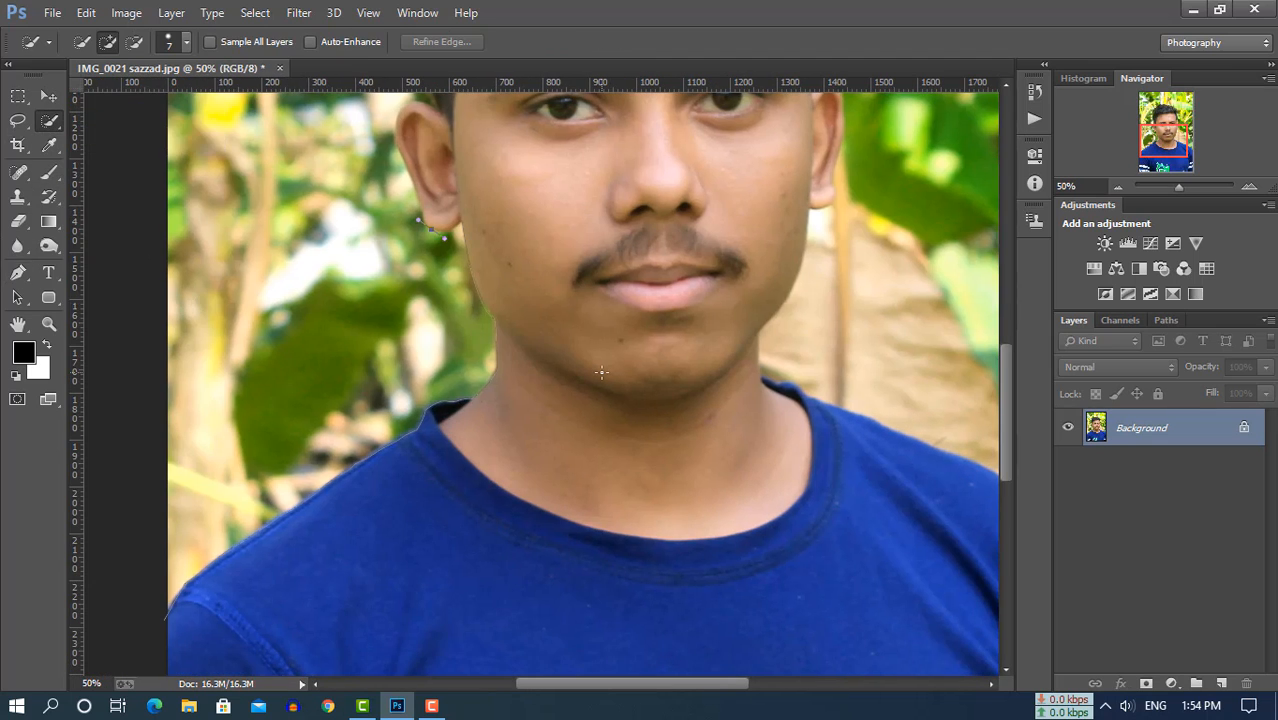
key(ctrl+minus)
key(ctrl+minus)
mouse_move(579, 175)
mouse_down()
mouse_move(650, 452)
mouse_move(562, 505)
mouse_move(509, 655)
mouse_up()
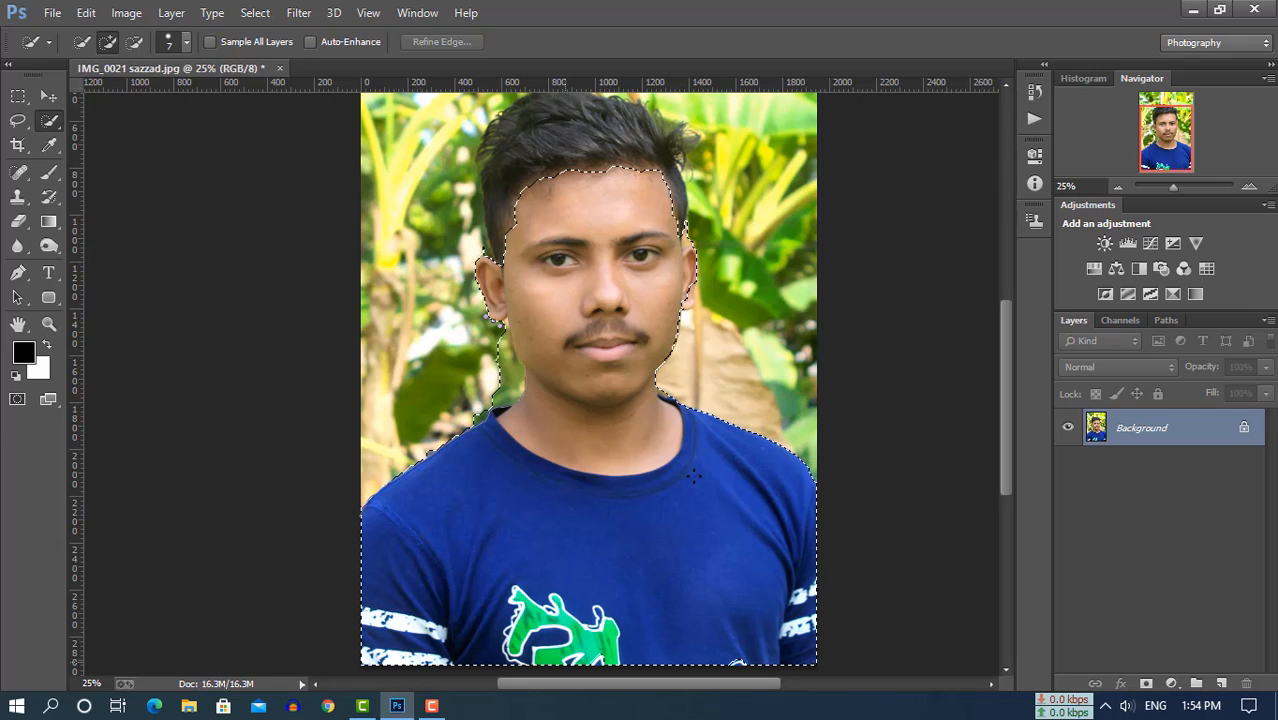
mouse_move(584, 221)
mouse_down()
mouse_move(586, 160)
mouse_move(597, 395)
mouse_up()
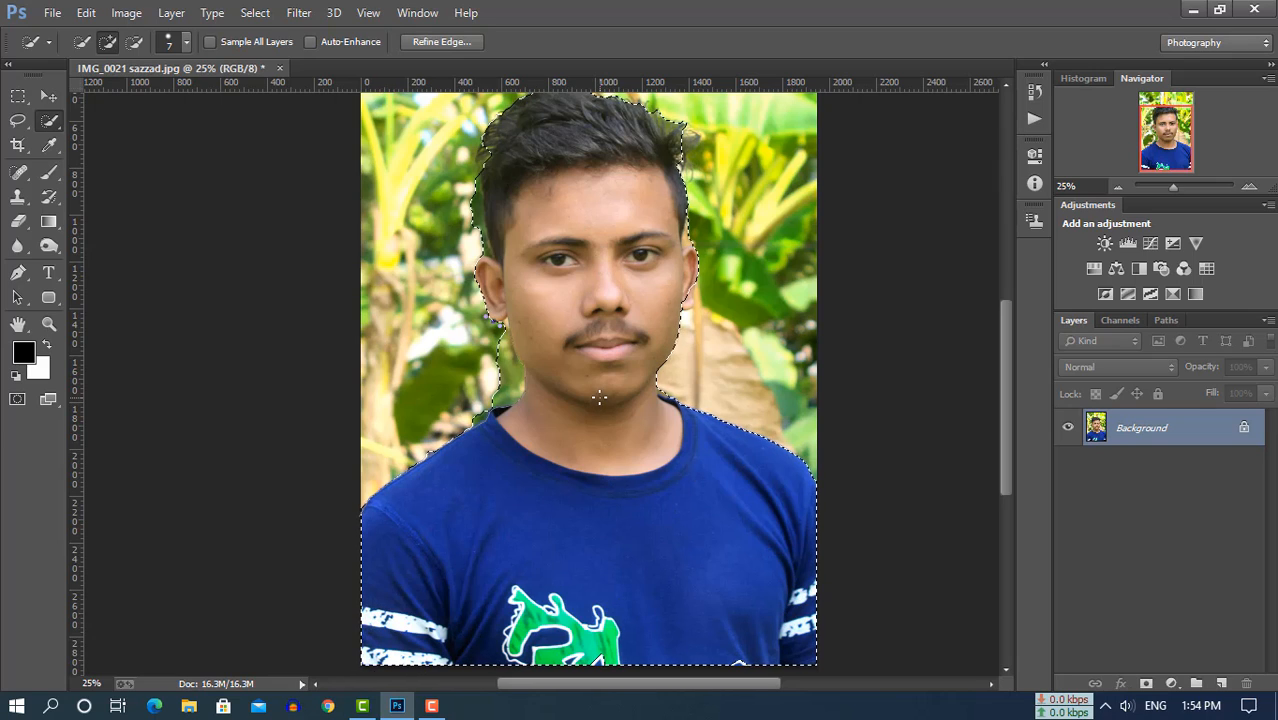
Subtract the background beside the hair, above the ear on the photo's left side, from the quick selection
key(ctrl+plus)
key(ctrl+plus)
key(ctrl+plus)
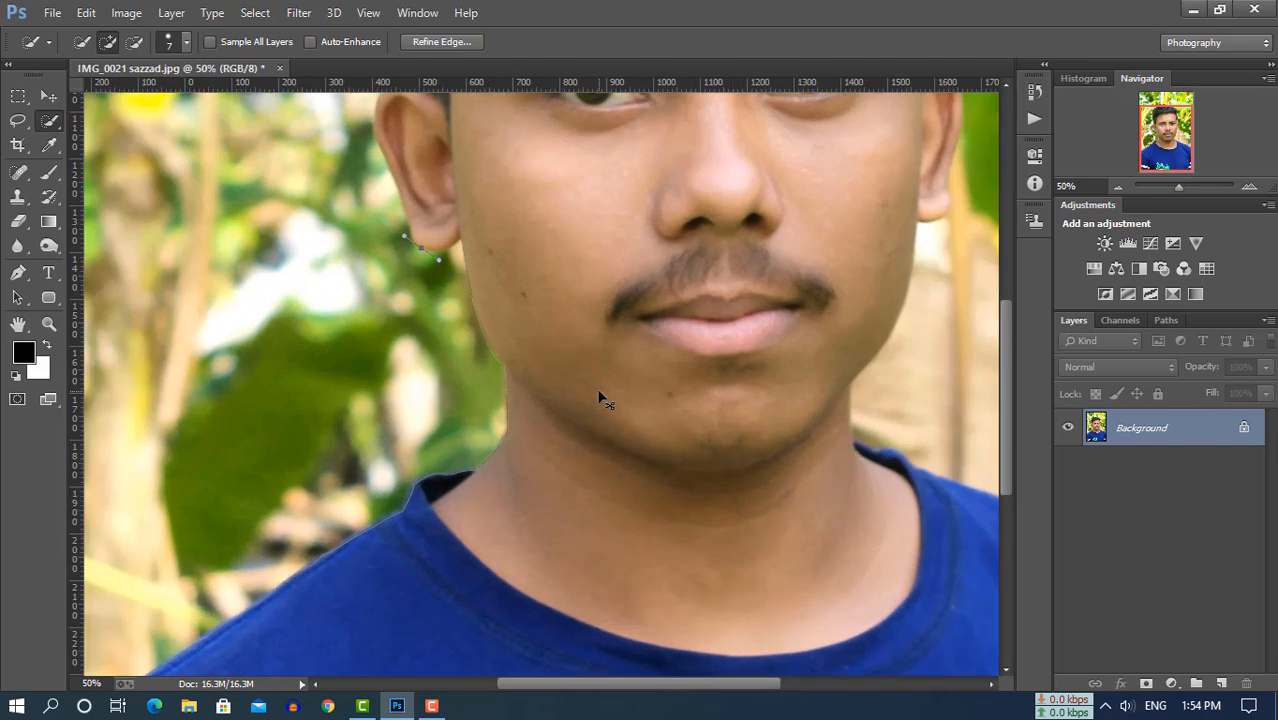
scroll(599, 390, up, 4)
scroll(599, 390, up, 3)
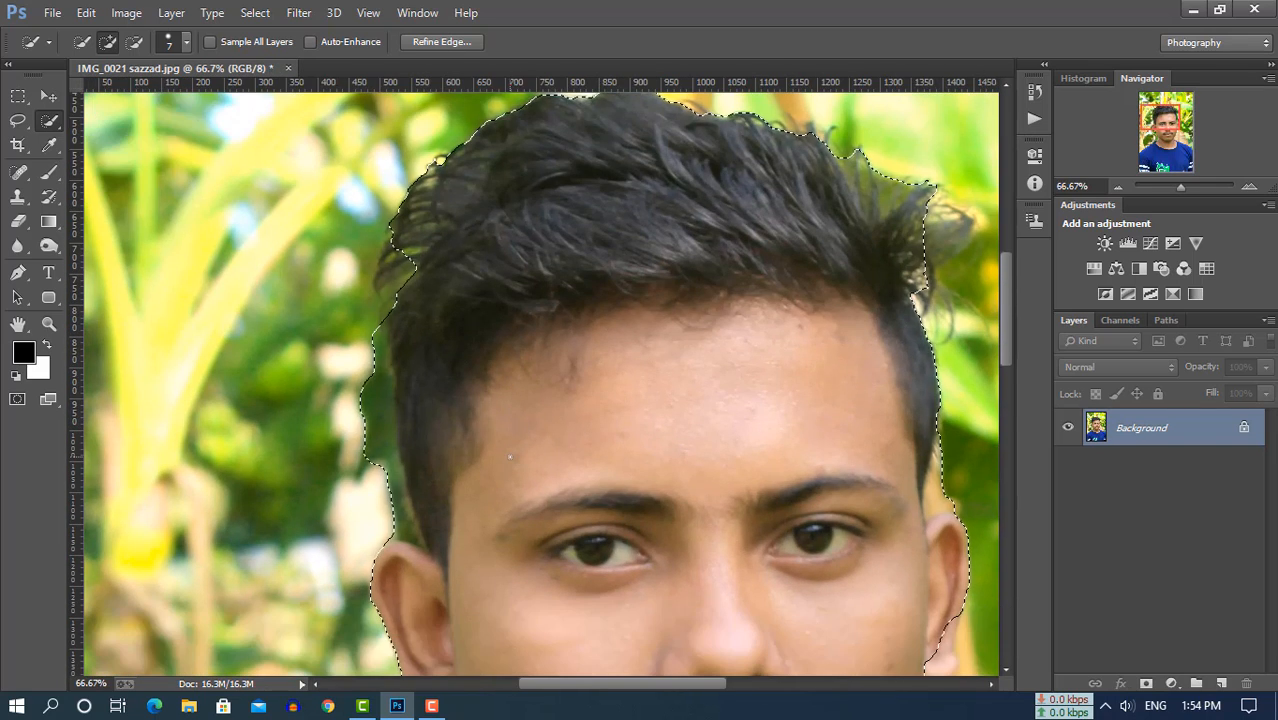
mouse_move(393, 406)
alt+mouse_down()
mouse_move(366, 405)
mouse_move(376, 424)
mouse_move(376, 333)
alt+mouse_up()
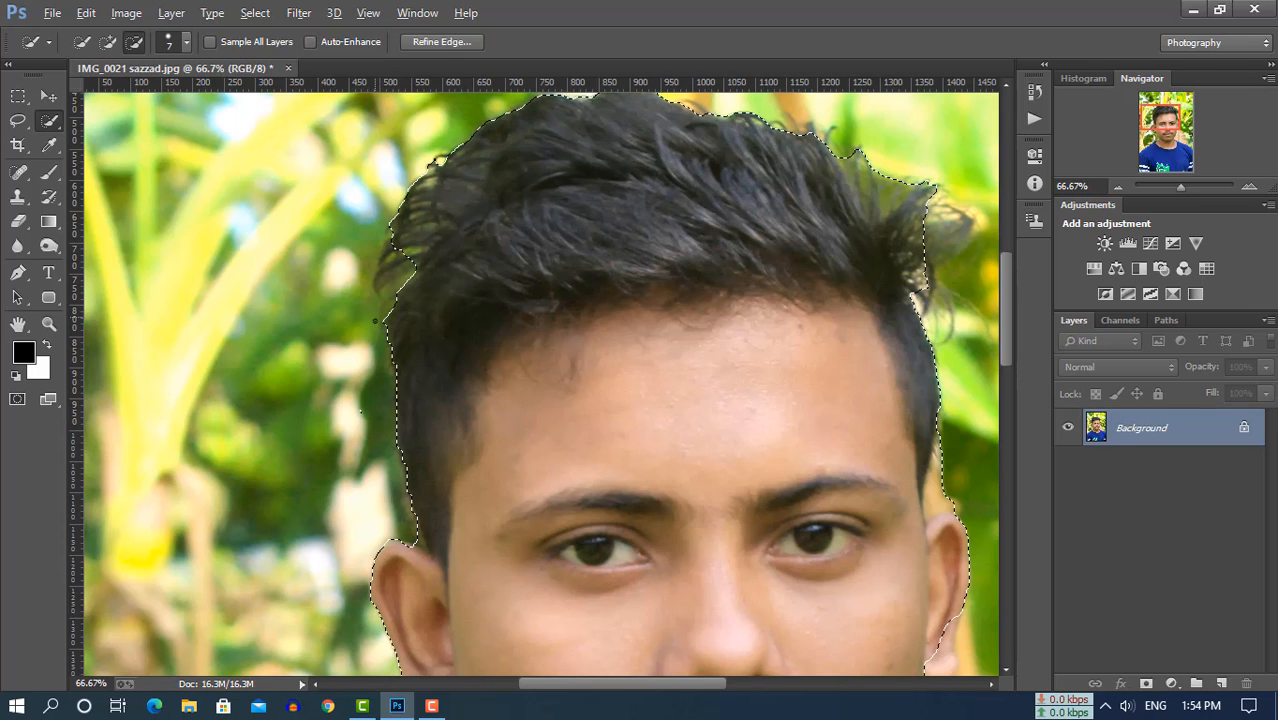
scroll(352, 451, down, 5)
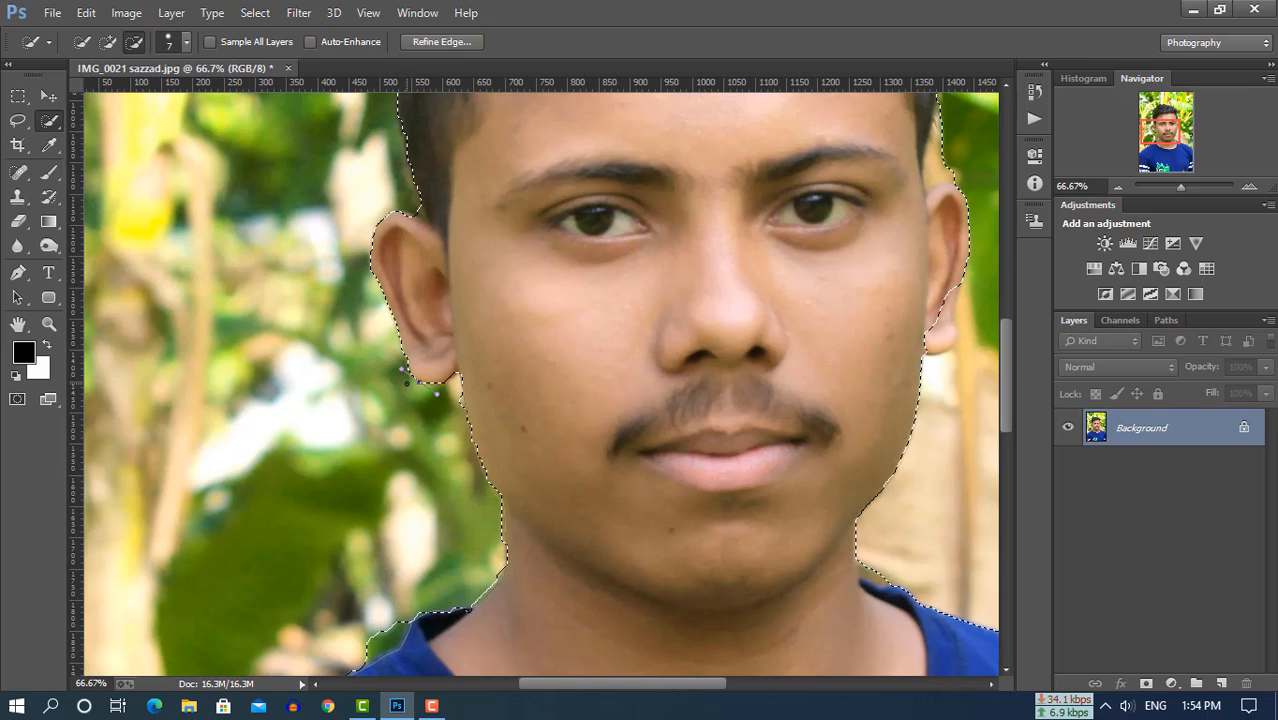
Try to correct the selection where background is included beside the shirt collar, and undo the stroke
scroll(363, 463, down, 5)
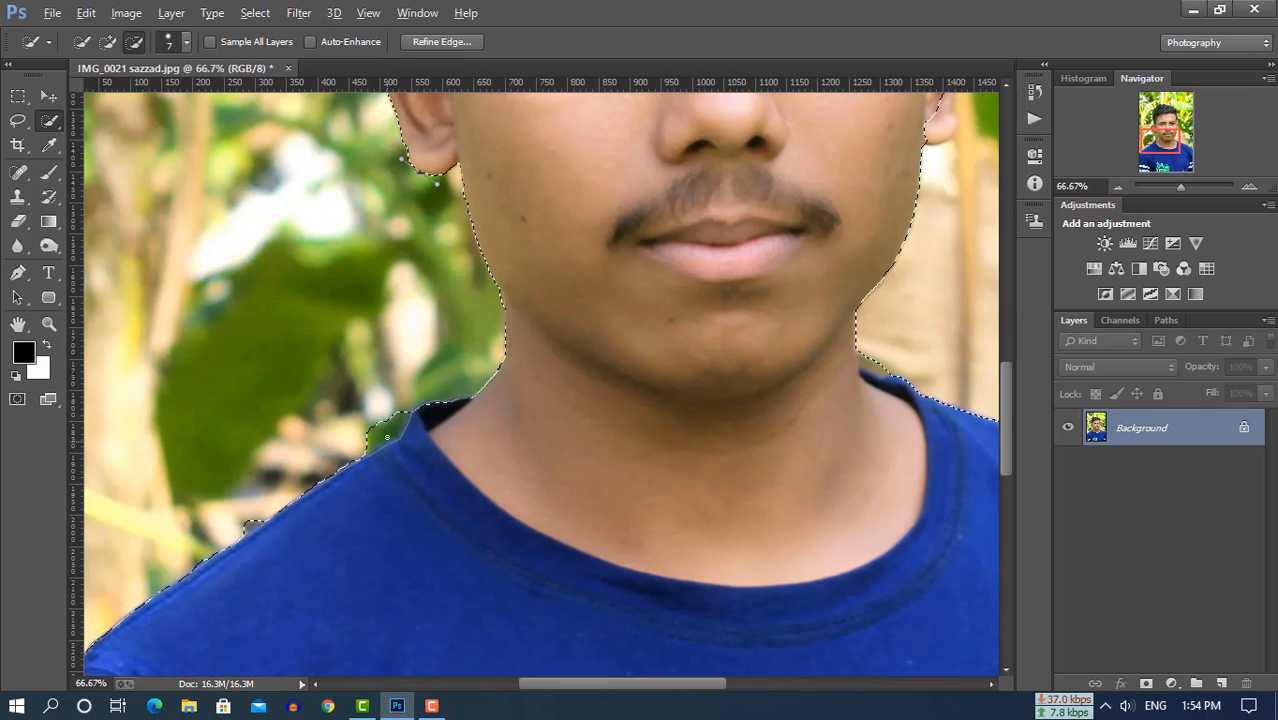
drag(362, 452, 432, 425)
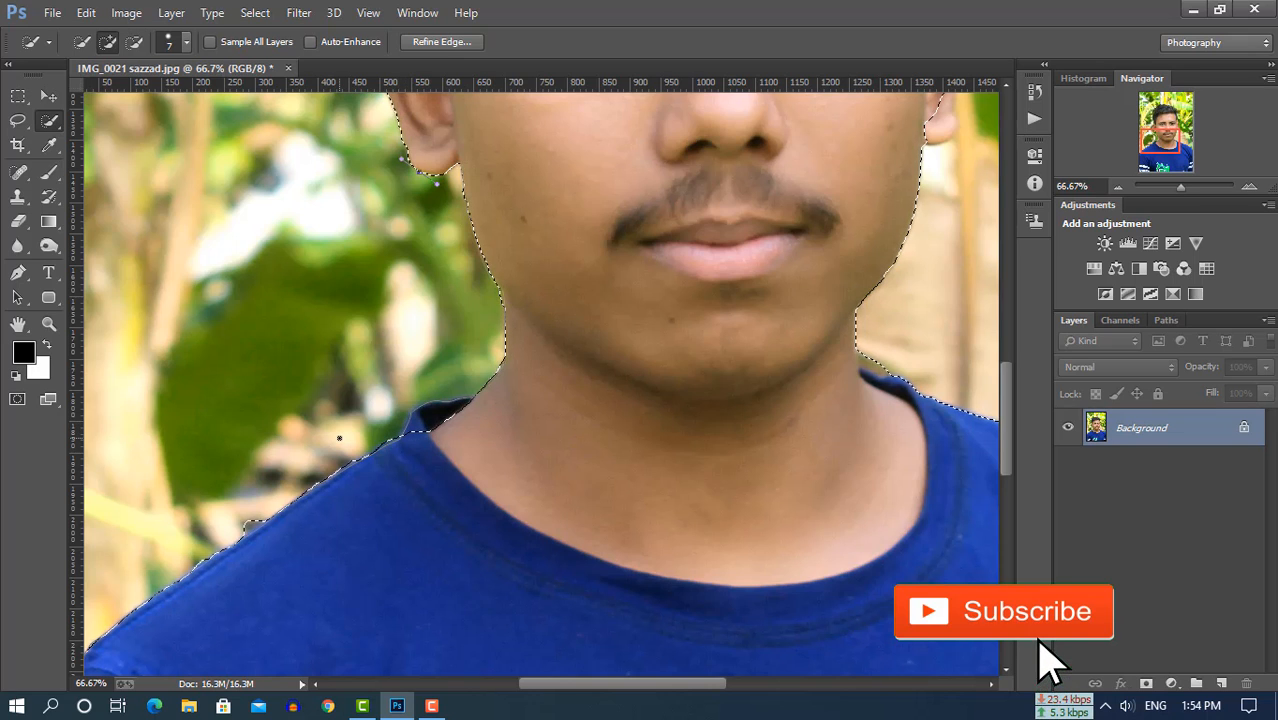
key(ctrl+z)
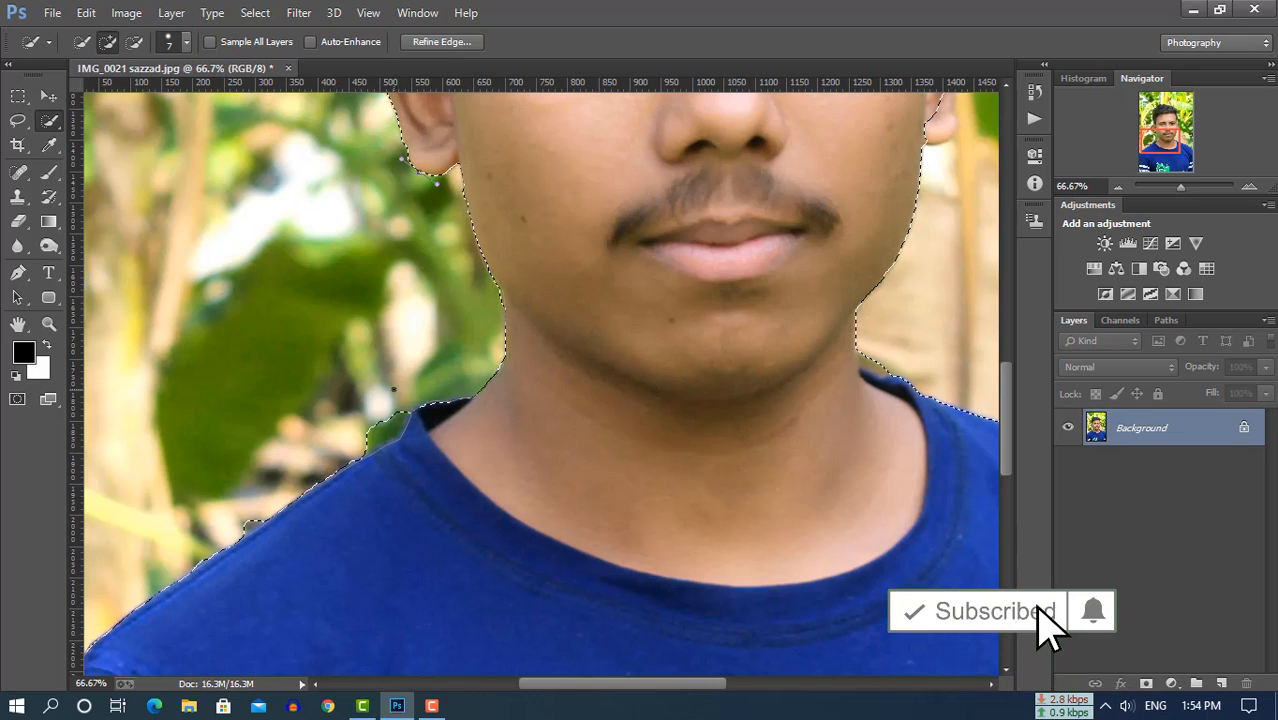
Subtract the patch of background between the collar and the photo's left shoulder from the selection with the Lasso tool
scroll(393, 390, up, 2)
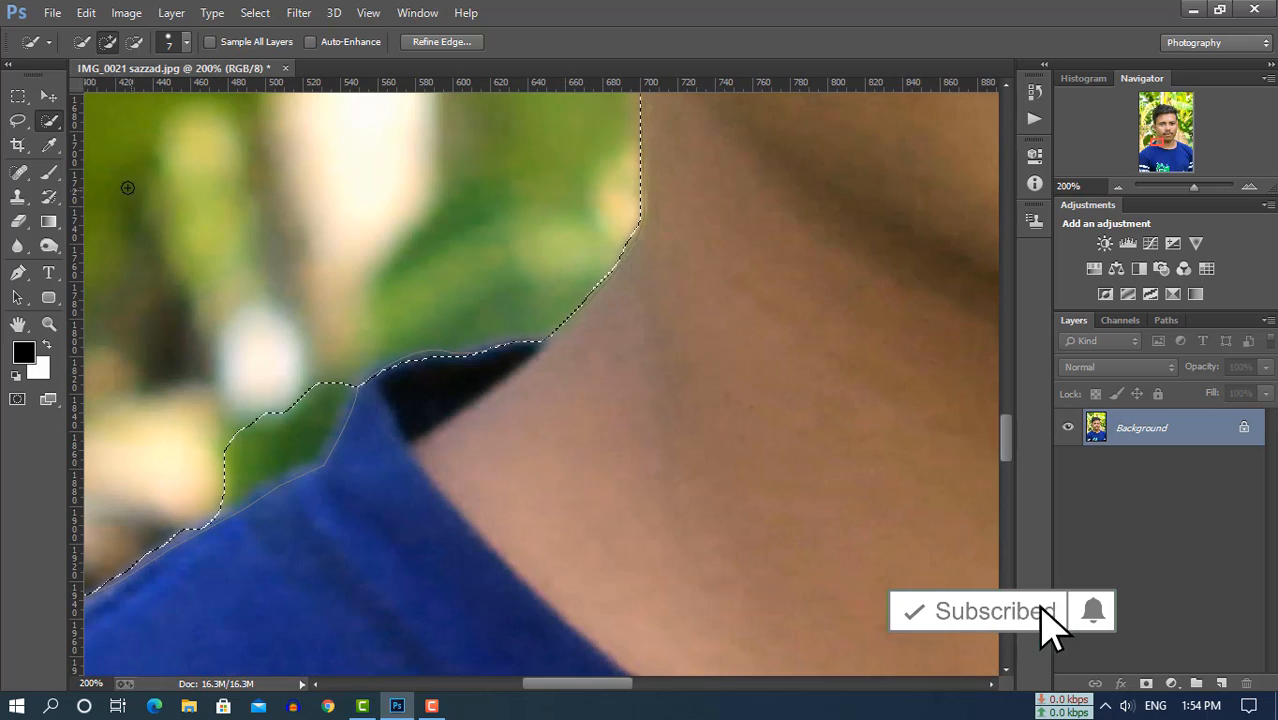
right_click(17, 120)
click(105, 122)
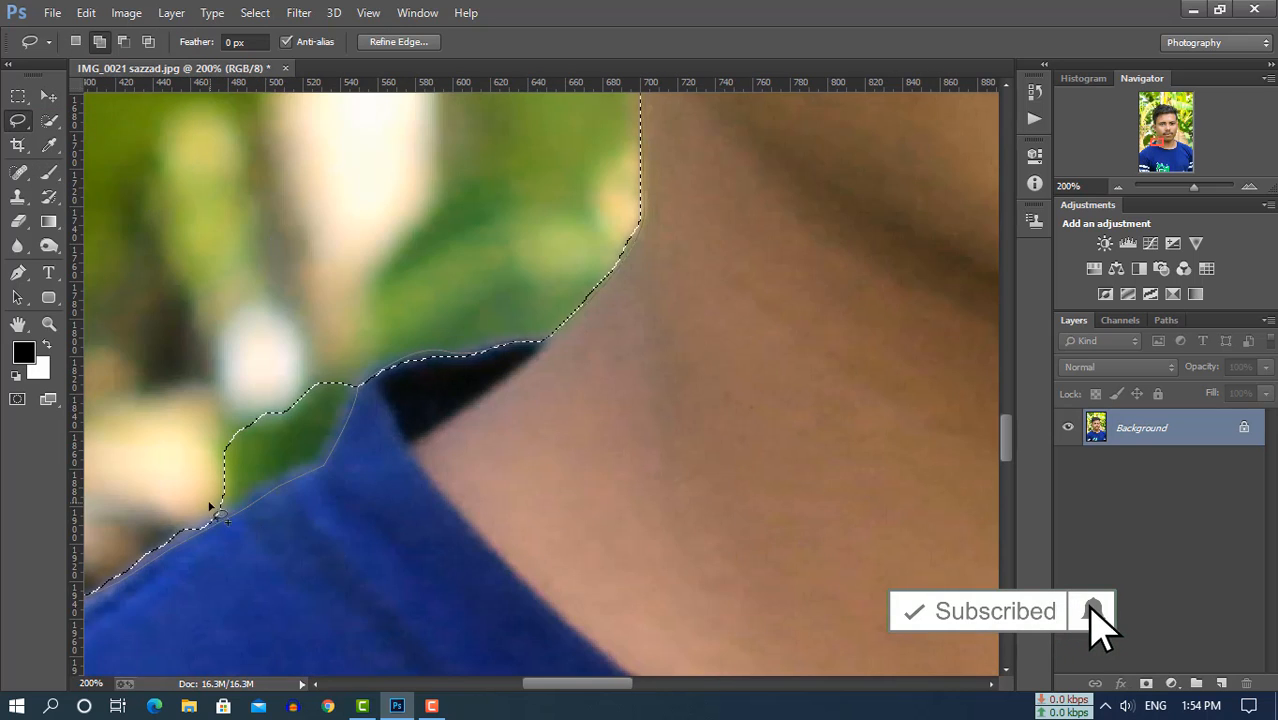
key(alt)
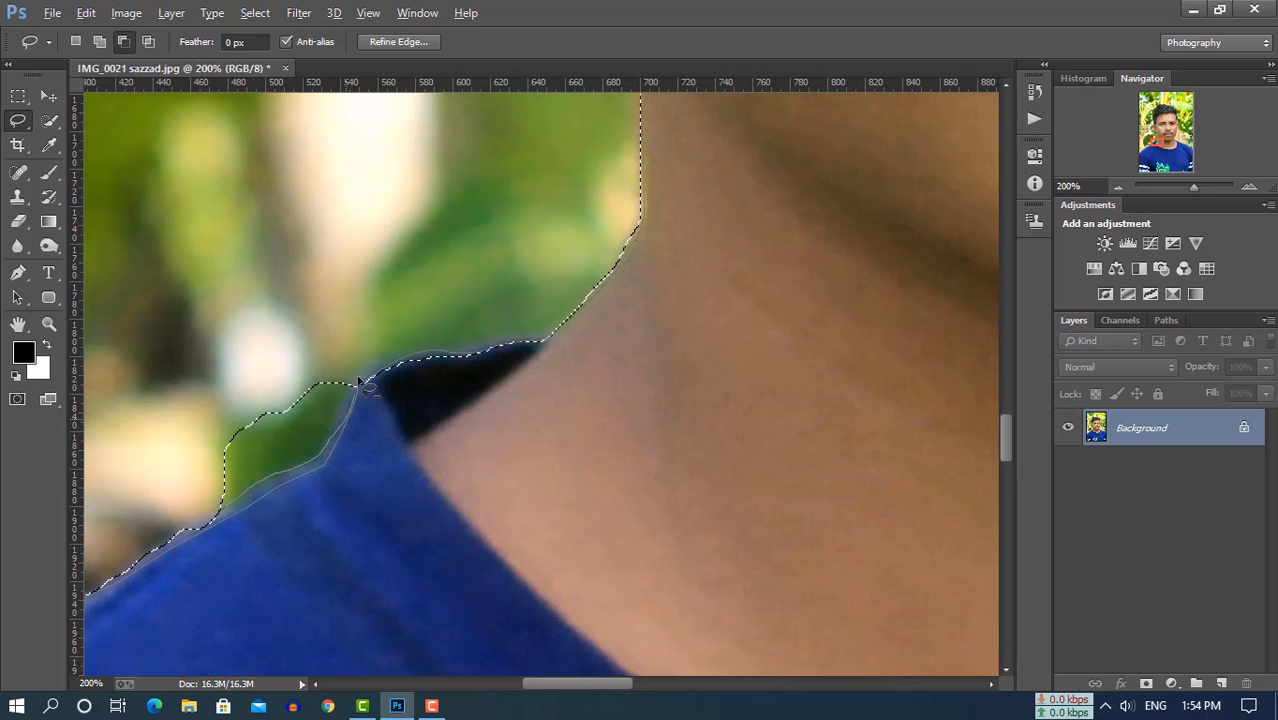
mouse_move(358, 381)
mouse_down()
mouse_move(276, 292)
mouse_move(175, 452)
mouse_up()
drag(222, 513, 220, 512)
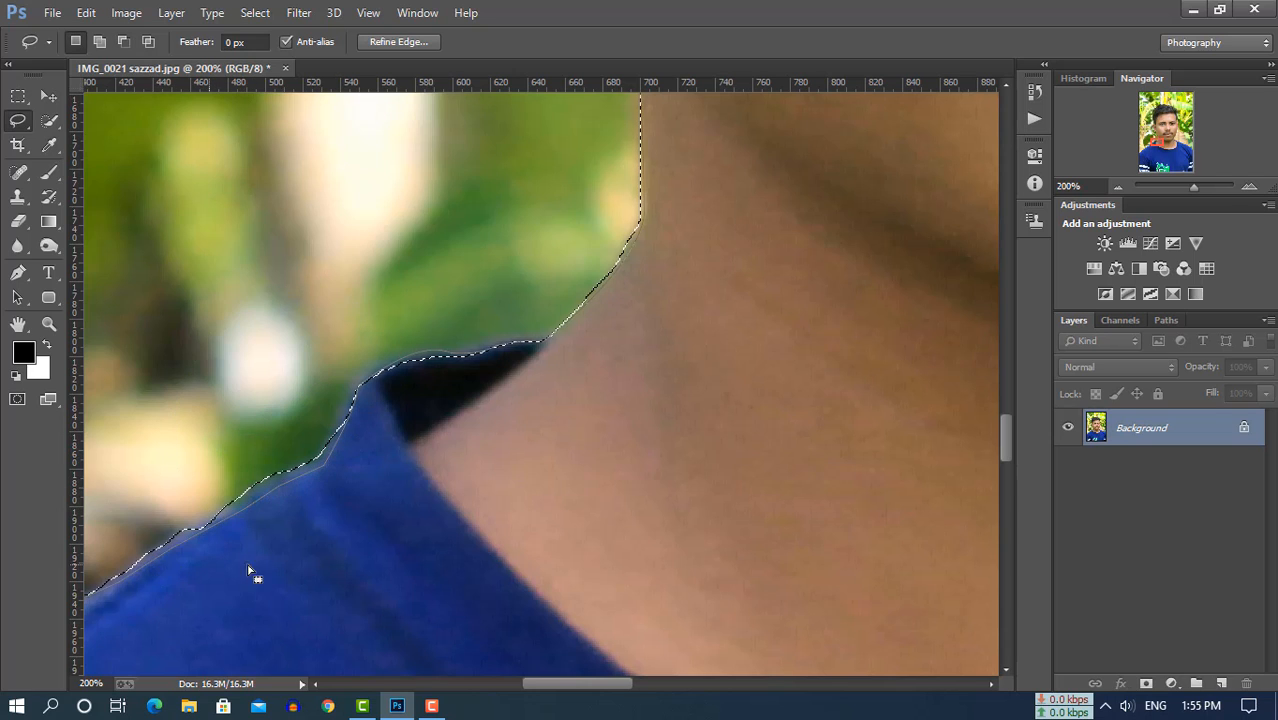
Subtract the small bump of background halfway down the photo's left shoulder from the selection with the Lasso tool
drag(340, 548, 556, 400)
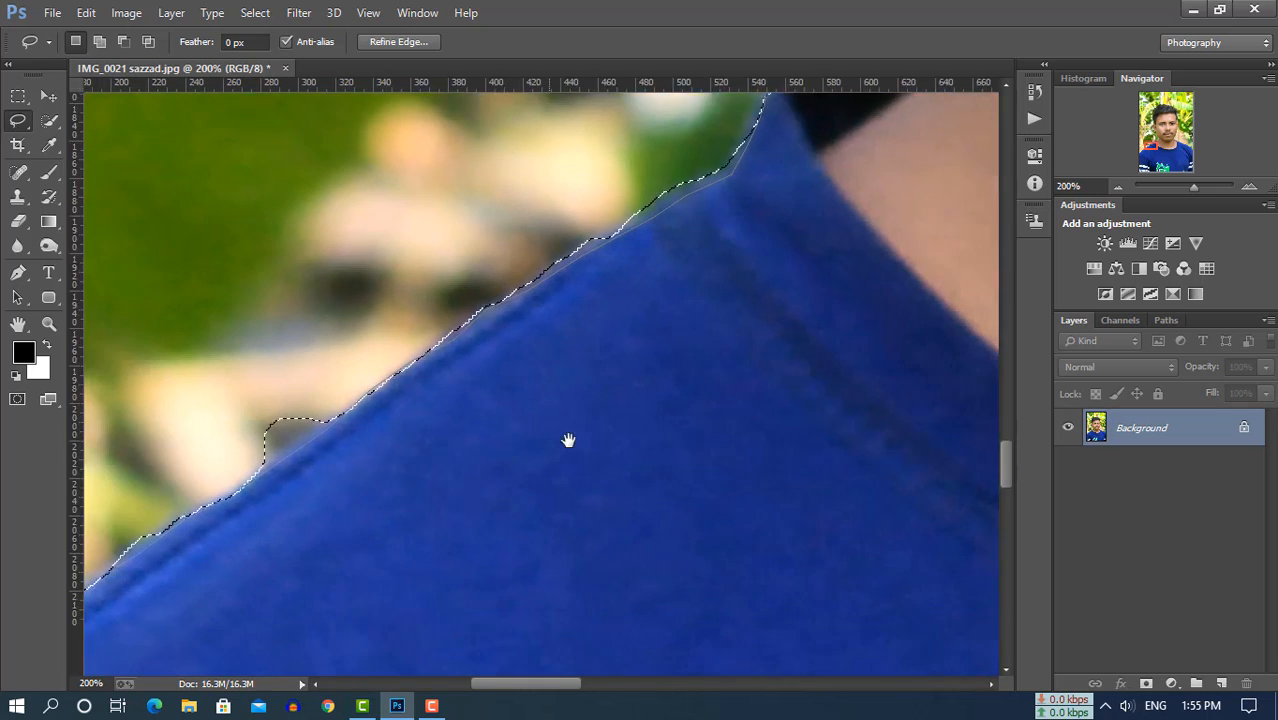
key(shift)
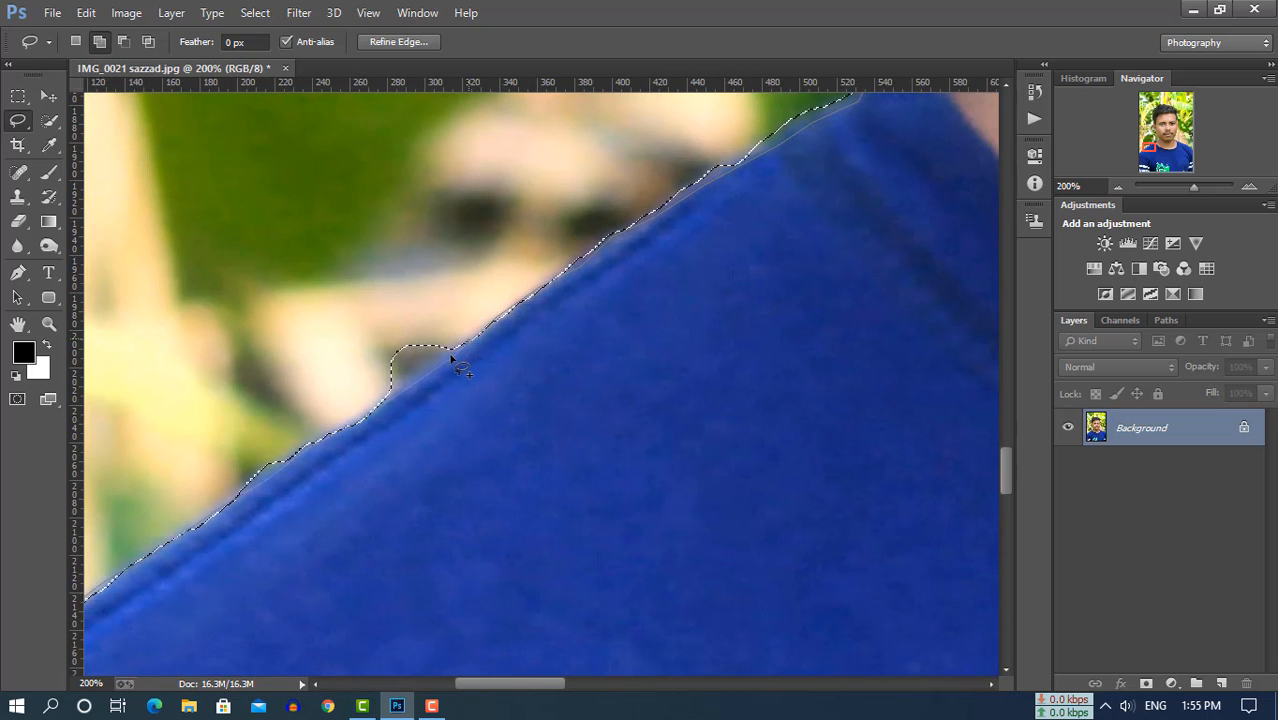
mouse_move(371, 409)
mouse_down()
mouse_move(330, 391)
mouse_move(399, 256)
mouse_up()
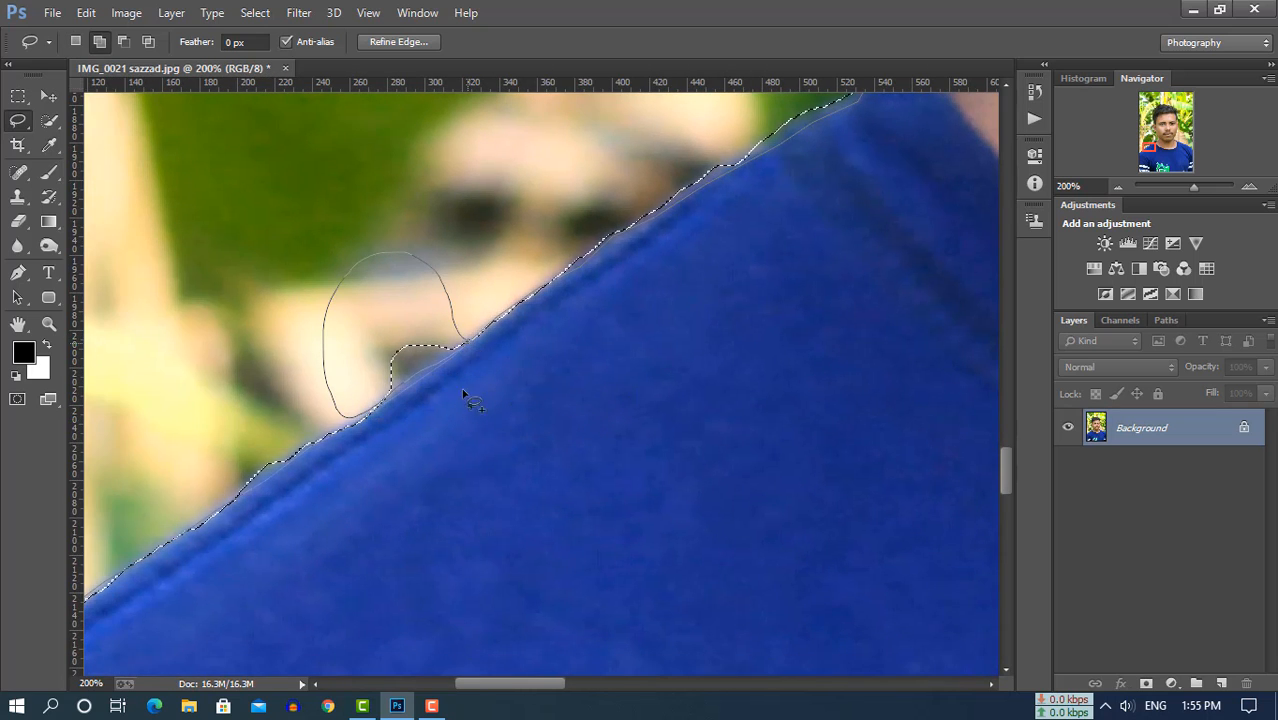
drag(463, 392, 425, 468)
key(ctrl+z)
key(alt)
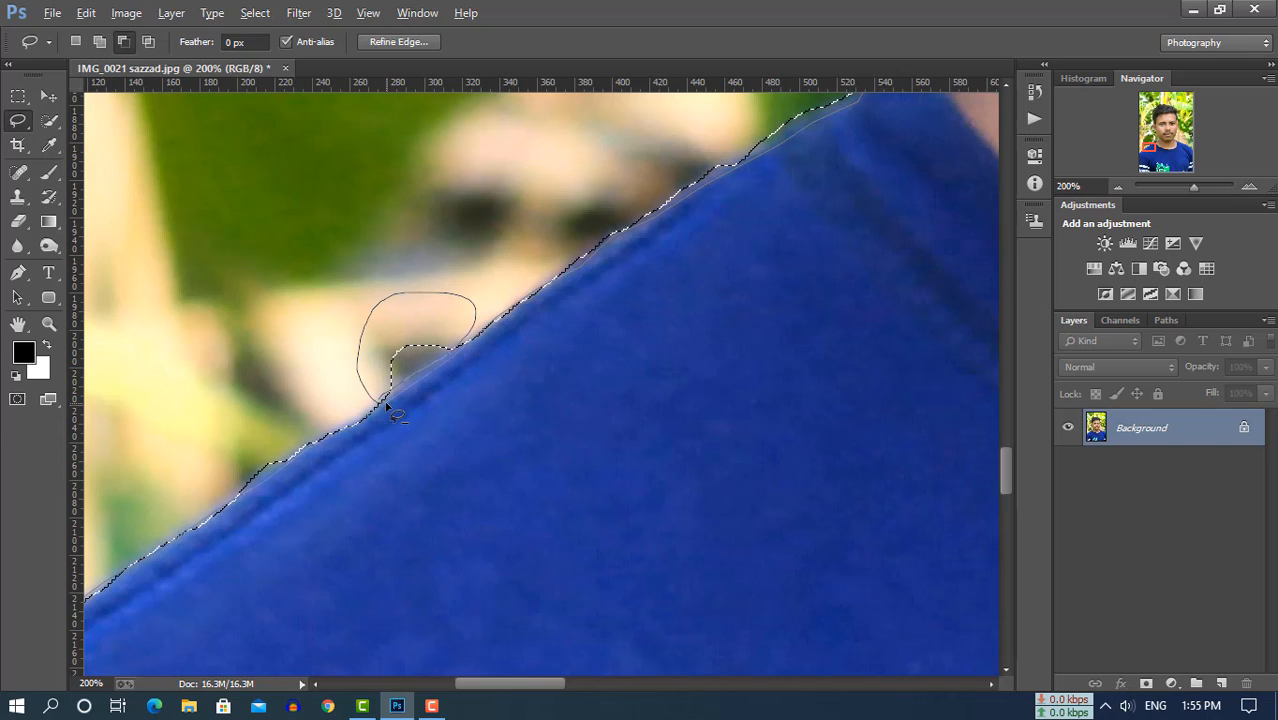
drag(437, 368, 437, 370)
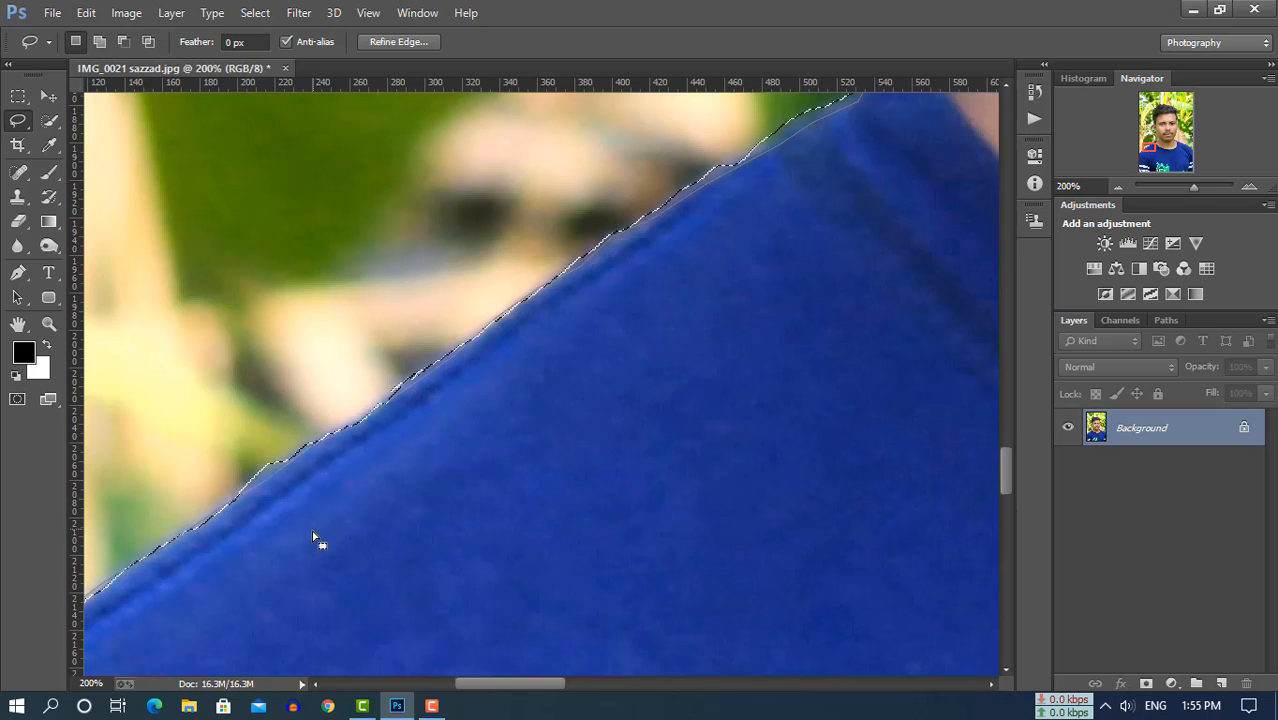
Add the missed sliver of shirt along the lower edge of the same shoulder to the lasso selection
drag(317, 531, 471, 423)
key(shift)
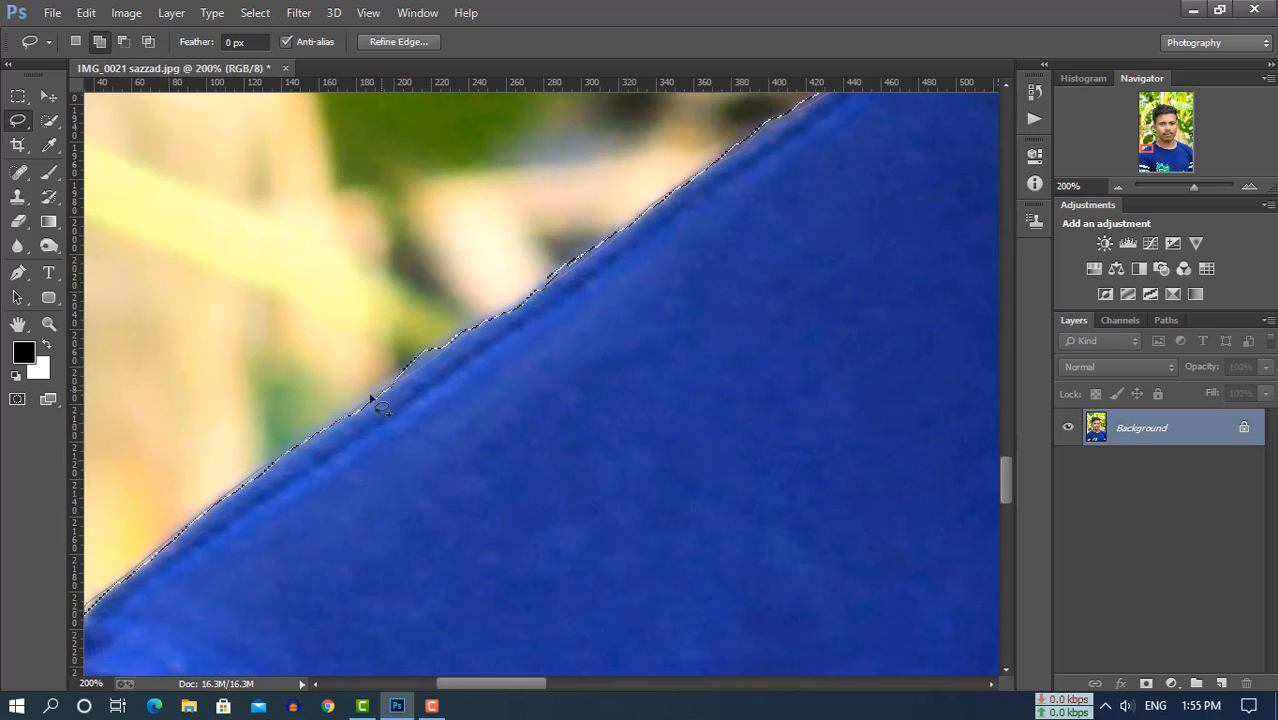
drag(405, 398, 405, 400)
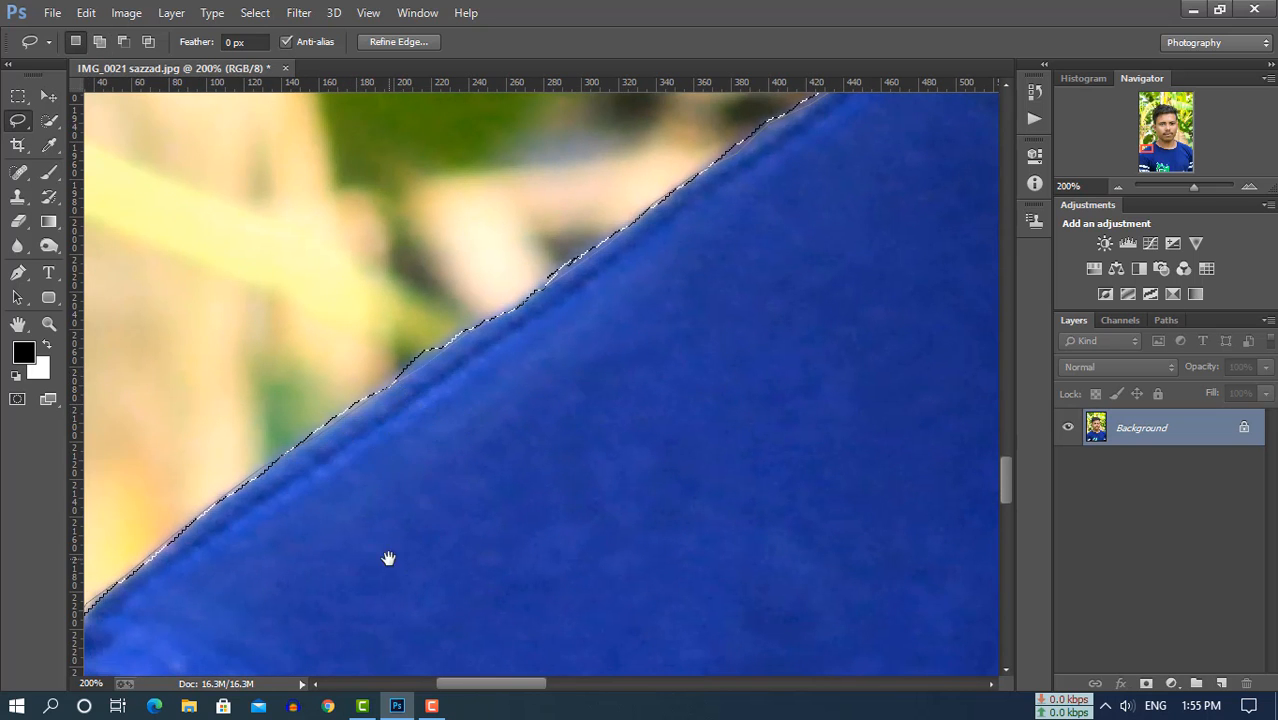
drag(388, 556, 576, 362)
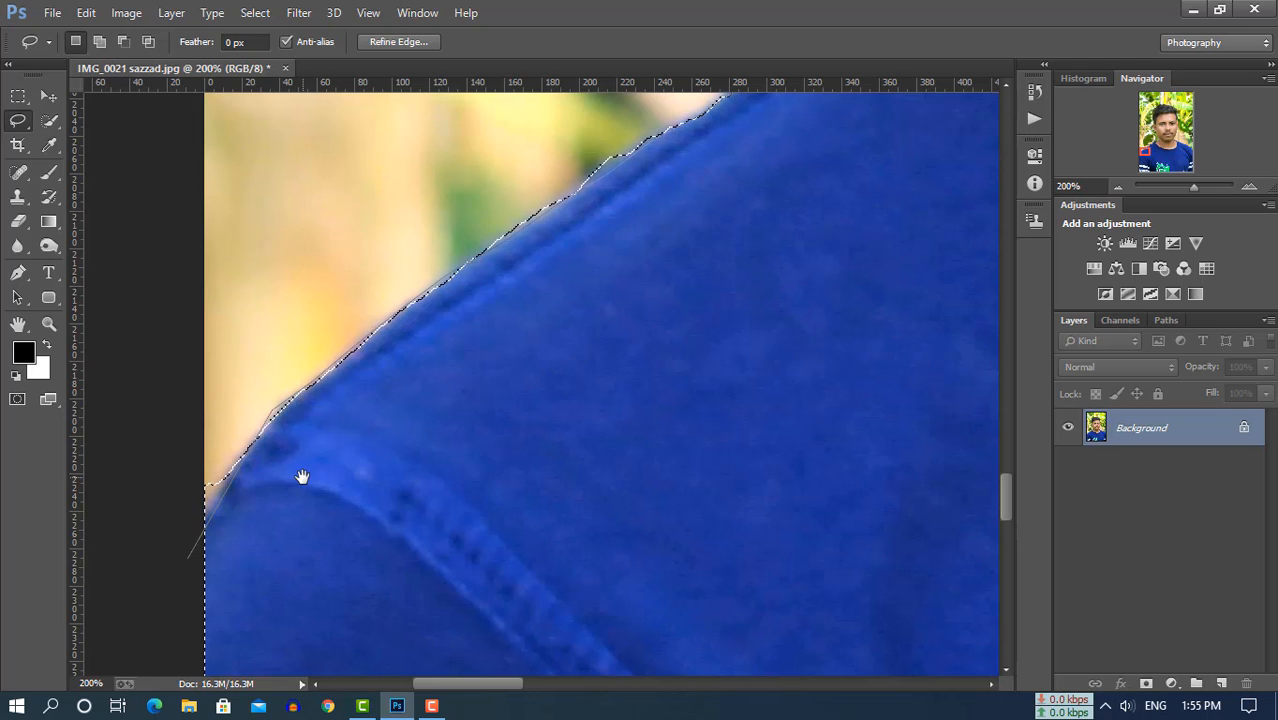
Subtract the wedge of background between the neck and the collar on the photo's right side from the selection
key(ctrl+minus)
key(ctrl+minus)
drag(806, 402, 462, 516)
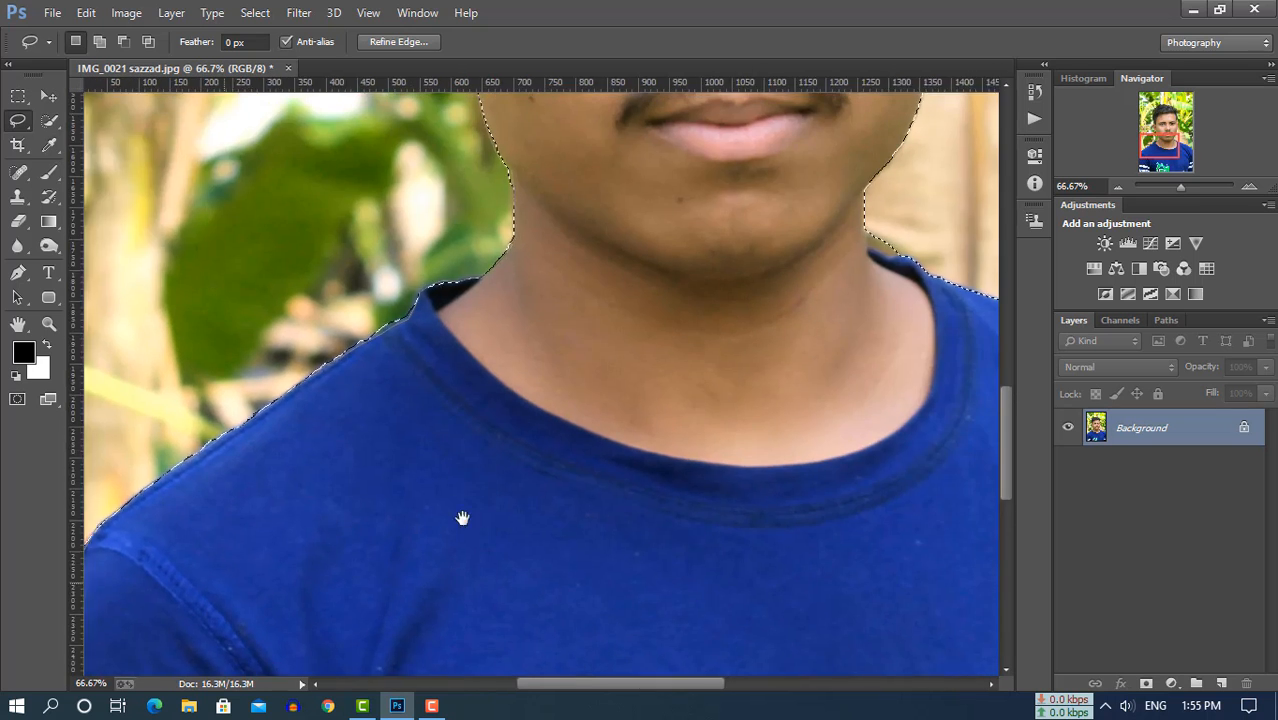
drag(730, 410, 500, 524)
key(ctrl+plus)
key(ctrl+plus)
key(ctrl+plus)
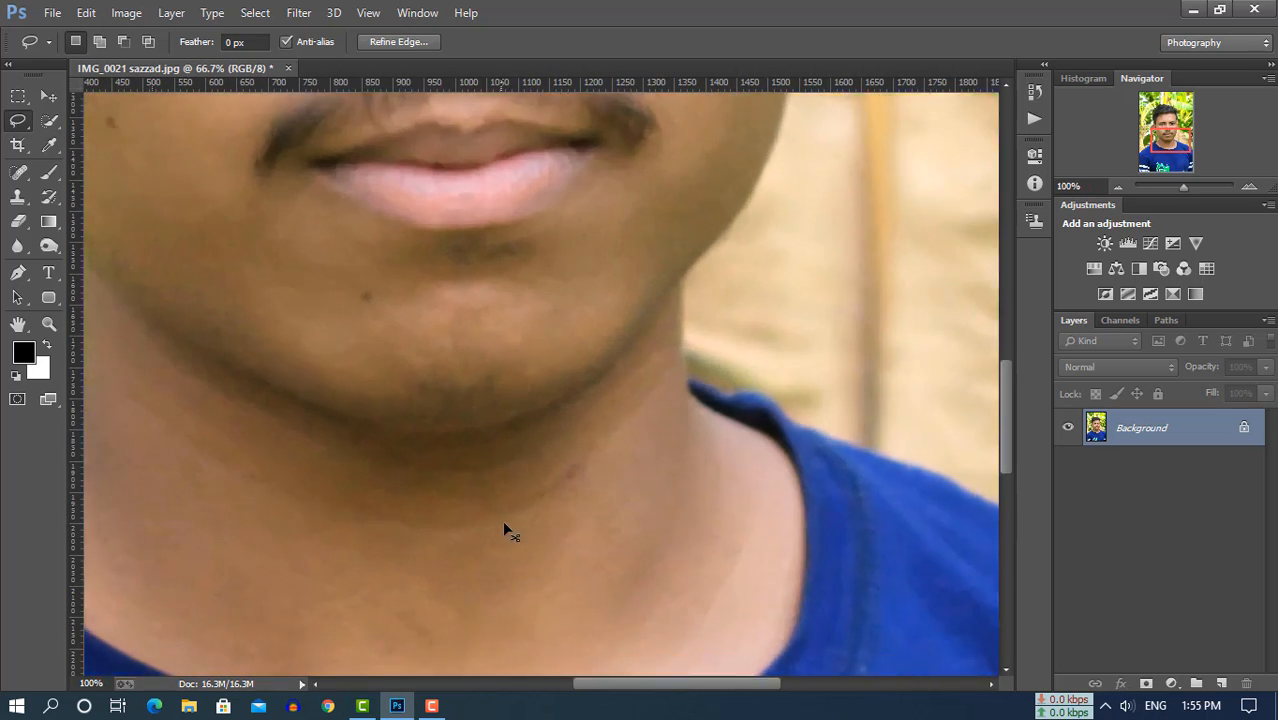
drag(668, 474, 383, 425)
key(alt)
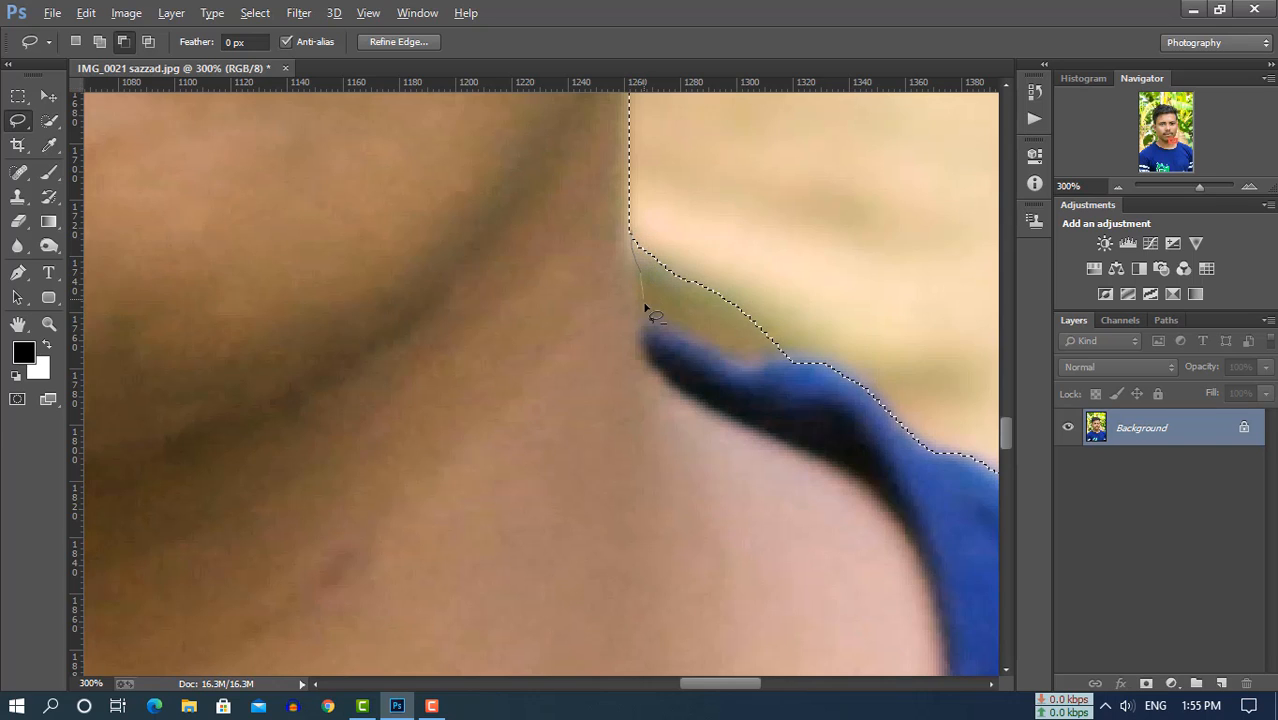
mouse_move(789, 362)
mouse_down()
mouse_move(695, 222)
mouse_move(633, 241)
mouse_up()
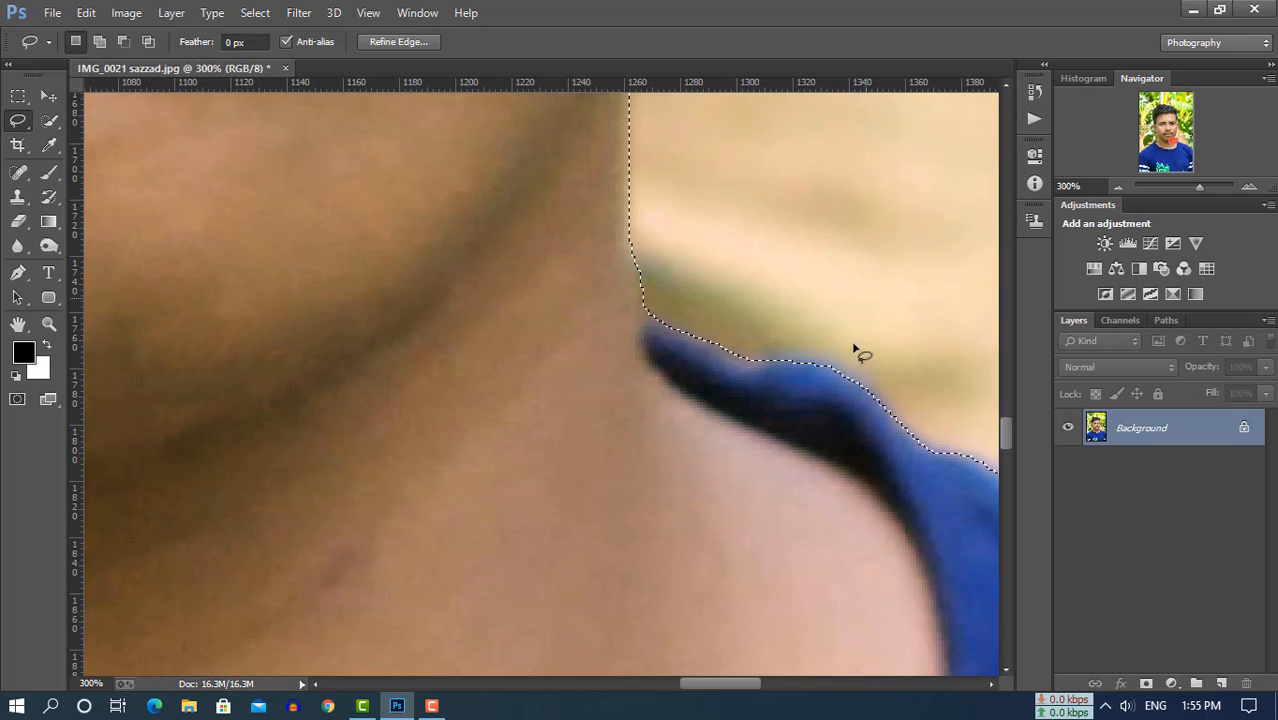
Examine the selection edge along the shoulder on the photo's right side and around the whole figure
mouse_move(856, 351)
mouse_down()
mouse_move(522, 357)
mouse_move(617, 477)
mouse_move(300, 328)
mouse_up()
drag(805, 540, 335, 366)
drag(635, 625, 445, 455)
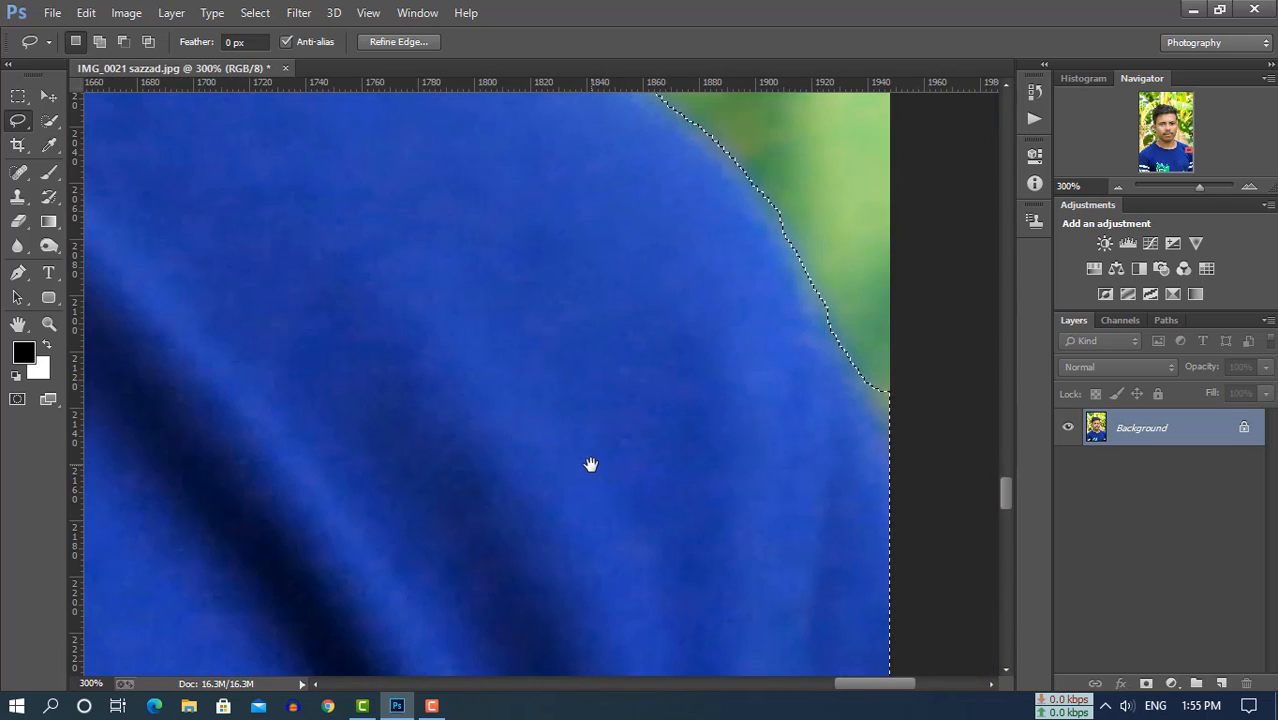
key(ctrl+minus)
key(ctrl+minus)
key(ctrl+minus)
key(ctrl+minus)
key(ctrl+minus)
key(ctrl+minus)
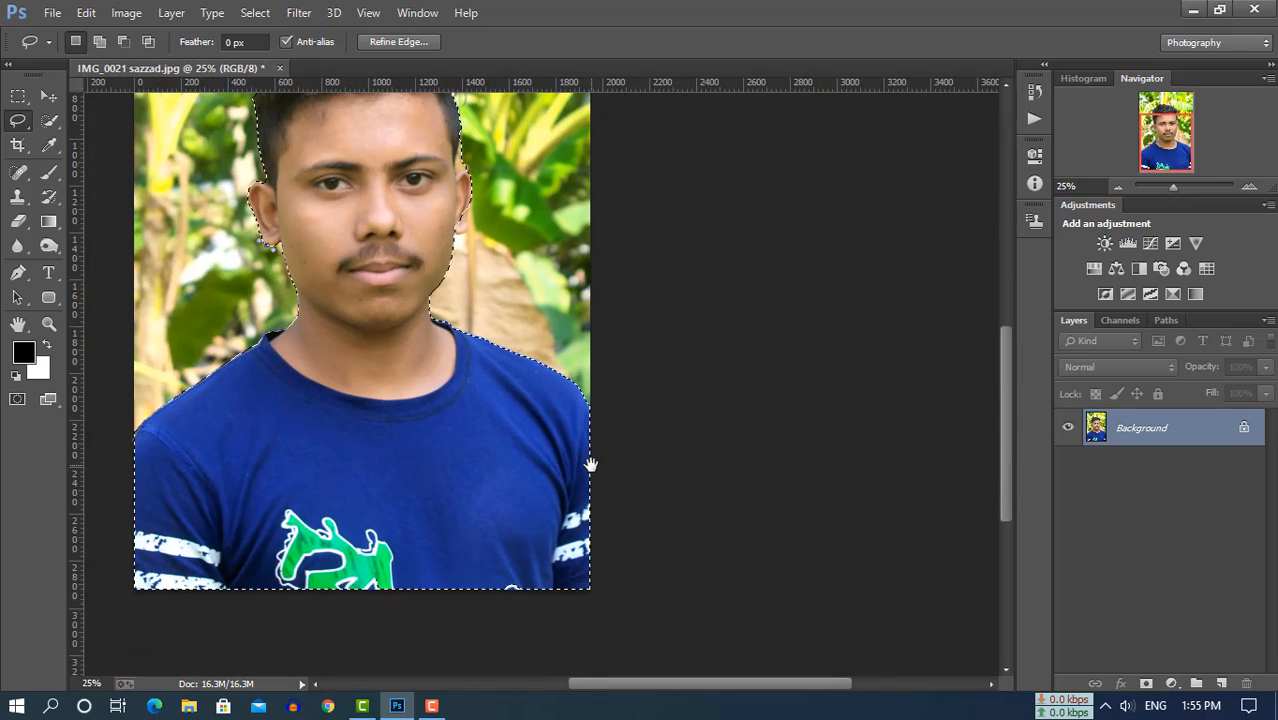
Subtract the patch of background between the sideburn and the top of the ear on the photo's right side with the Lasso tool
key(ctrl+minus)
key(ctrl+plus)
key(ctrl+plus)
key(ctrl+plus)
key(ctrl+plus)
key(ctrl+plus)
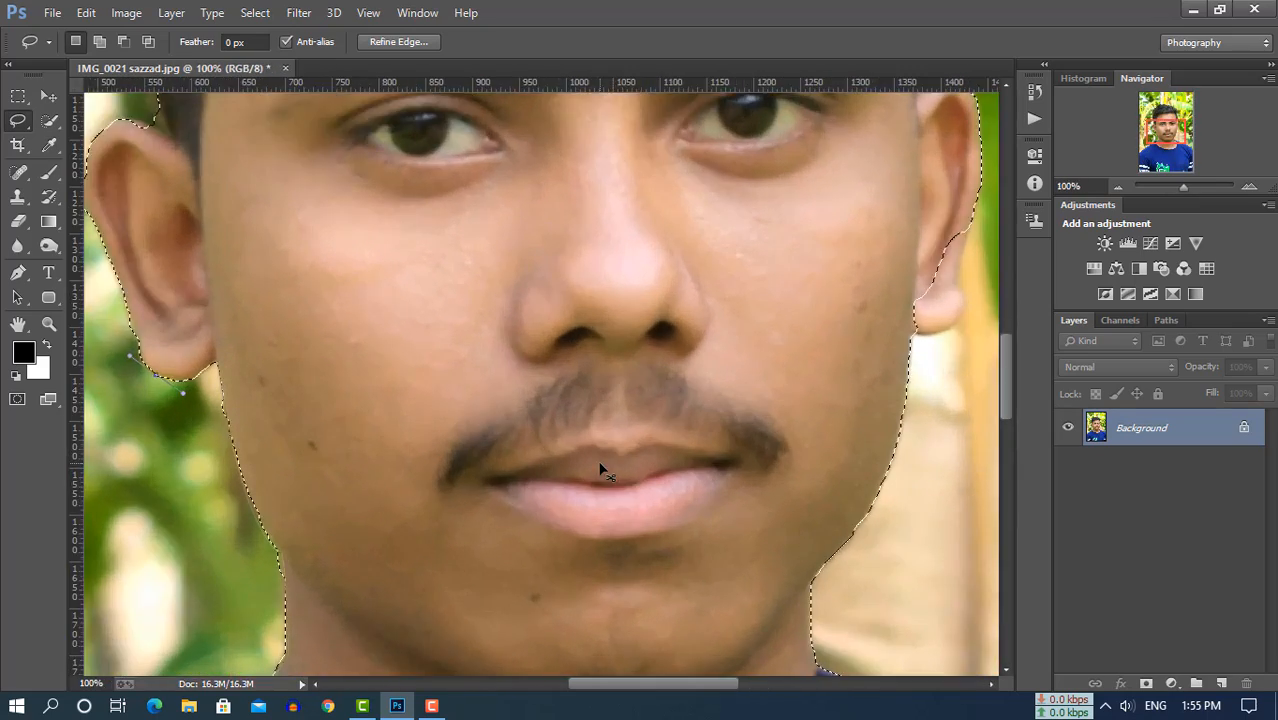
key(ctrl+plus)
drag(750, 300, 359, 562)
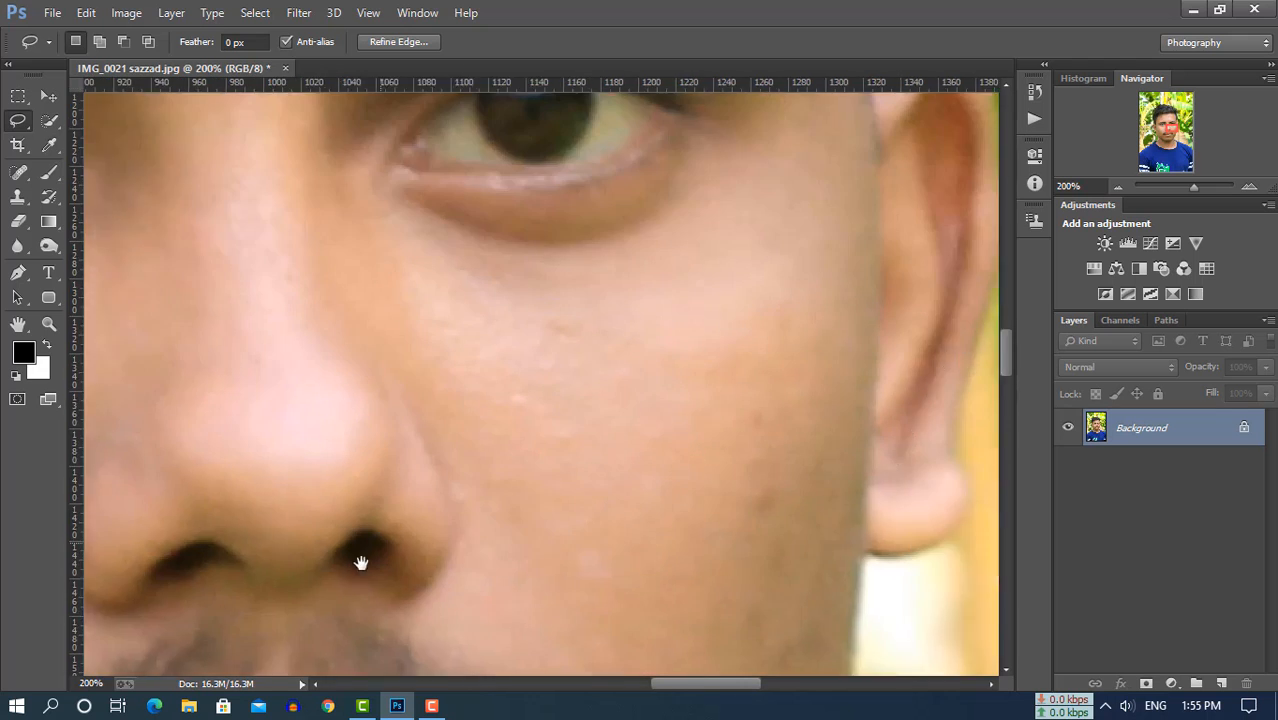
drag(640, 360, 530, 572)
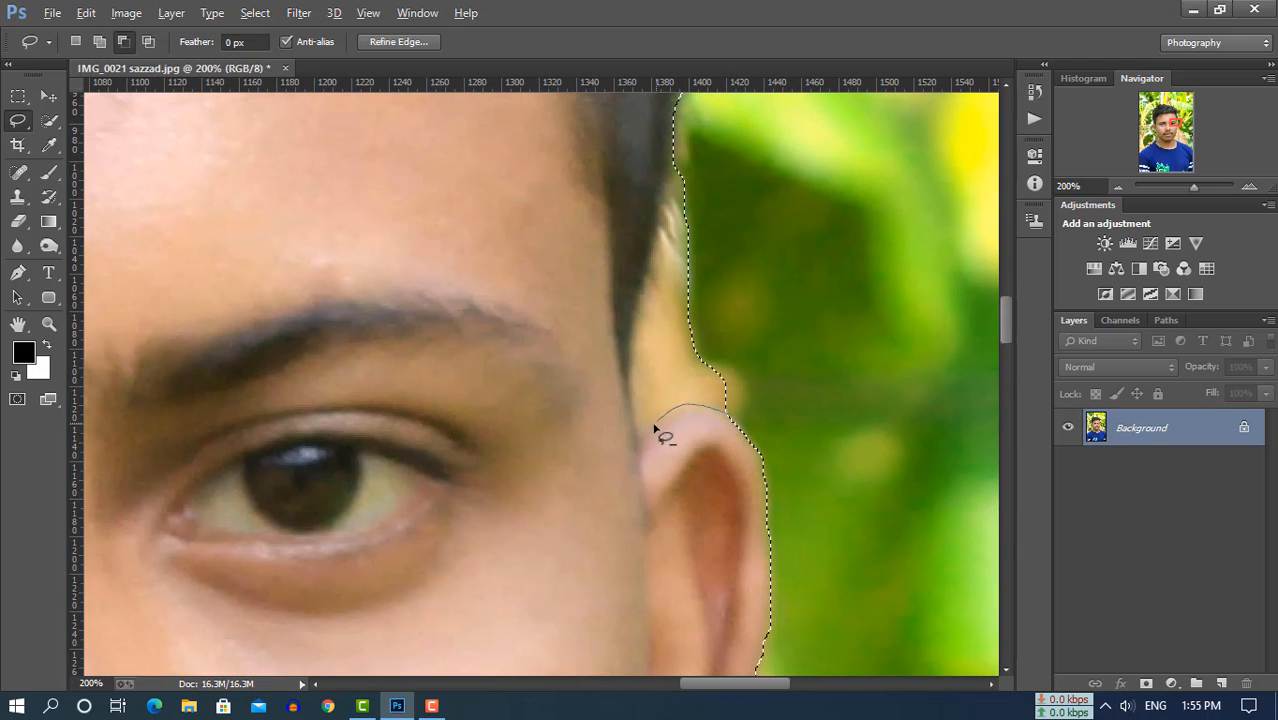
mouse_move(655, 428)
mouse_down()
mouse_move(638, 440)
mouse_move(628, 414)
mouse_move(634, 304)
mouse_up()
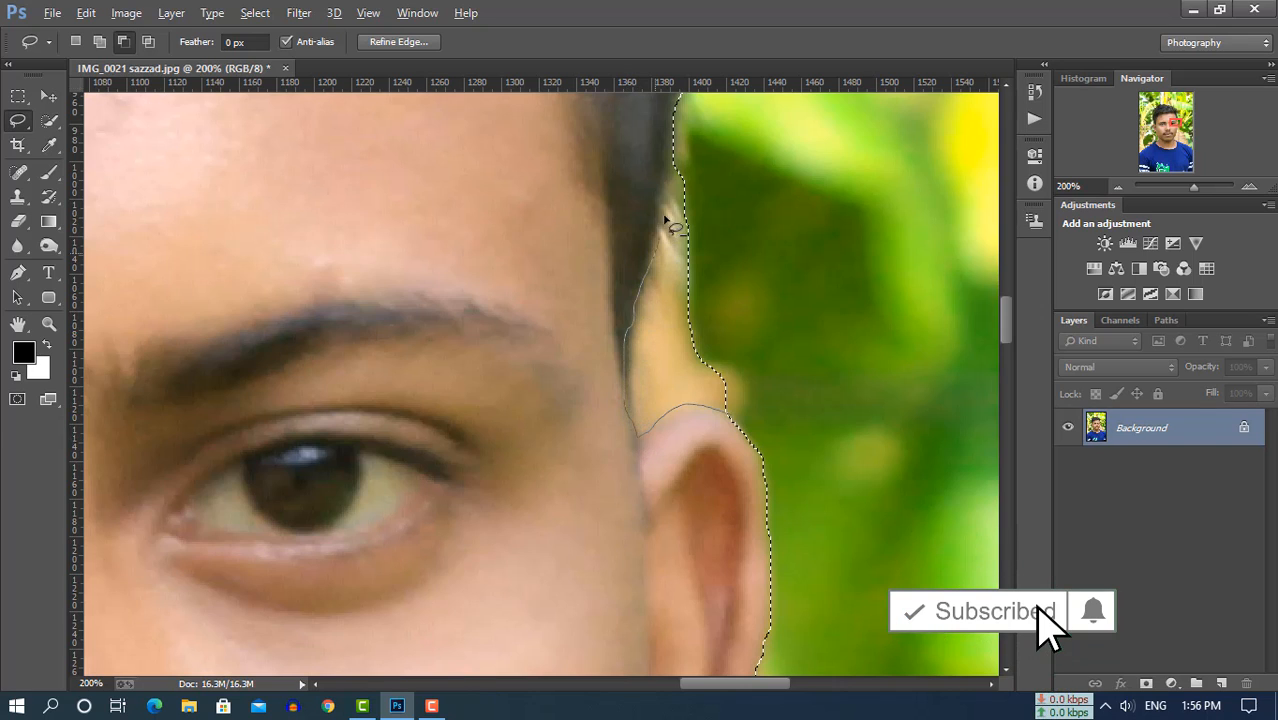
drag(735, 425, 736, 418)
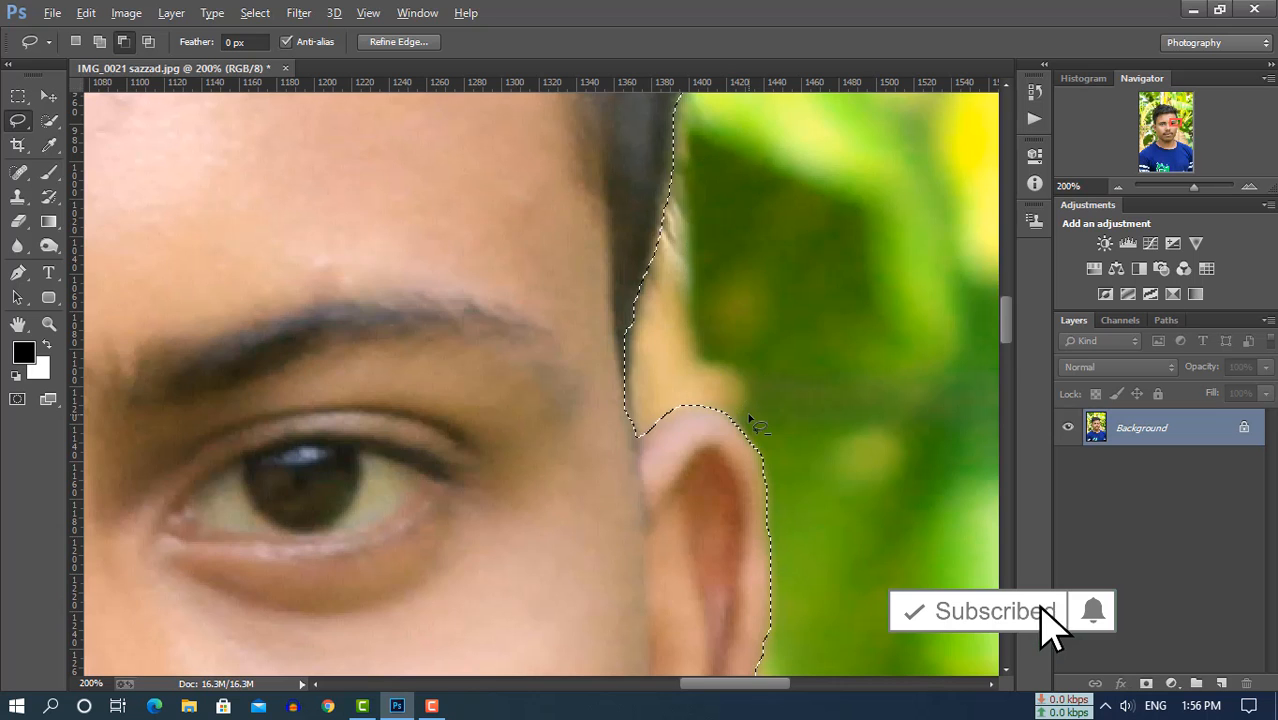
Add the missed strip of sideburn just above the same ear back to the lasso selection
key(ctrl+plus)
drag(578, 308, 522, 348)
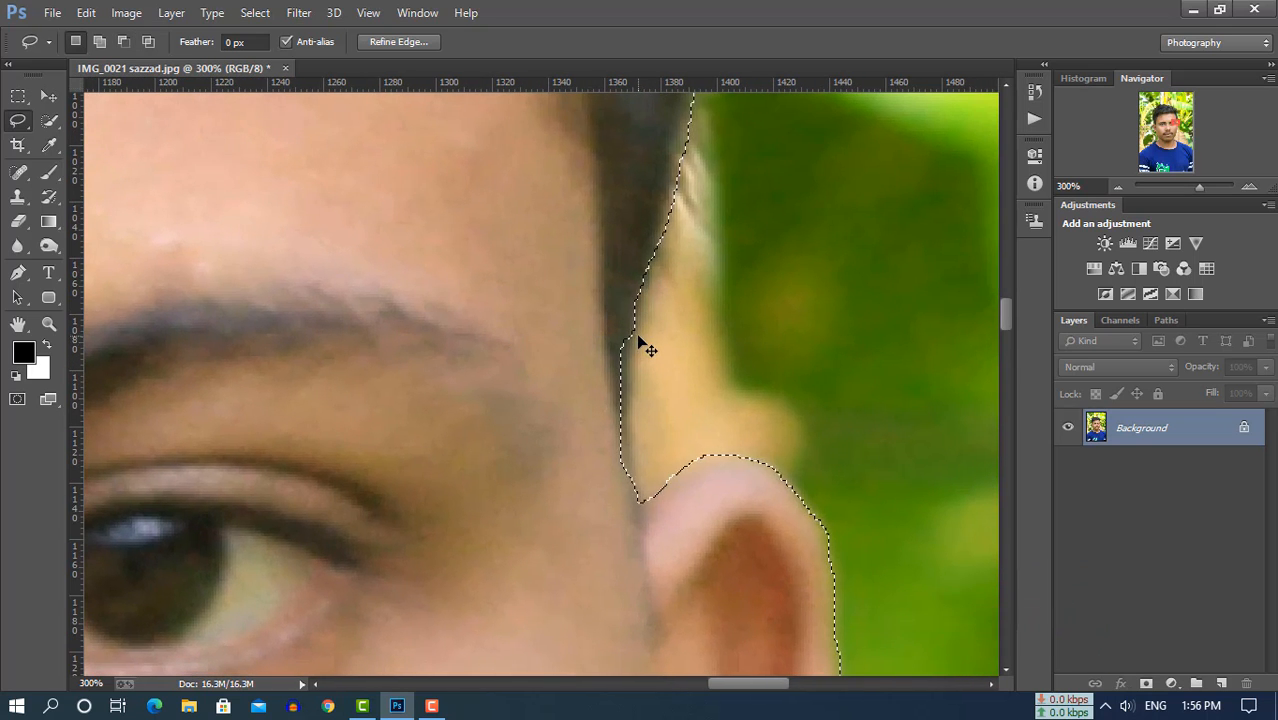
drag(642, 337, 633, 343)
key(ctrl+z)
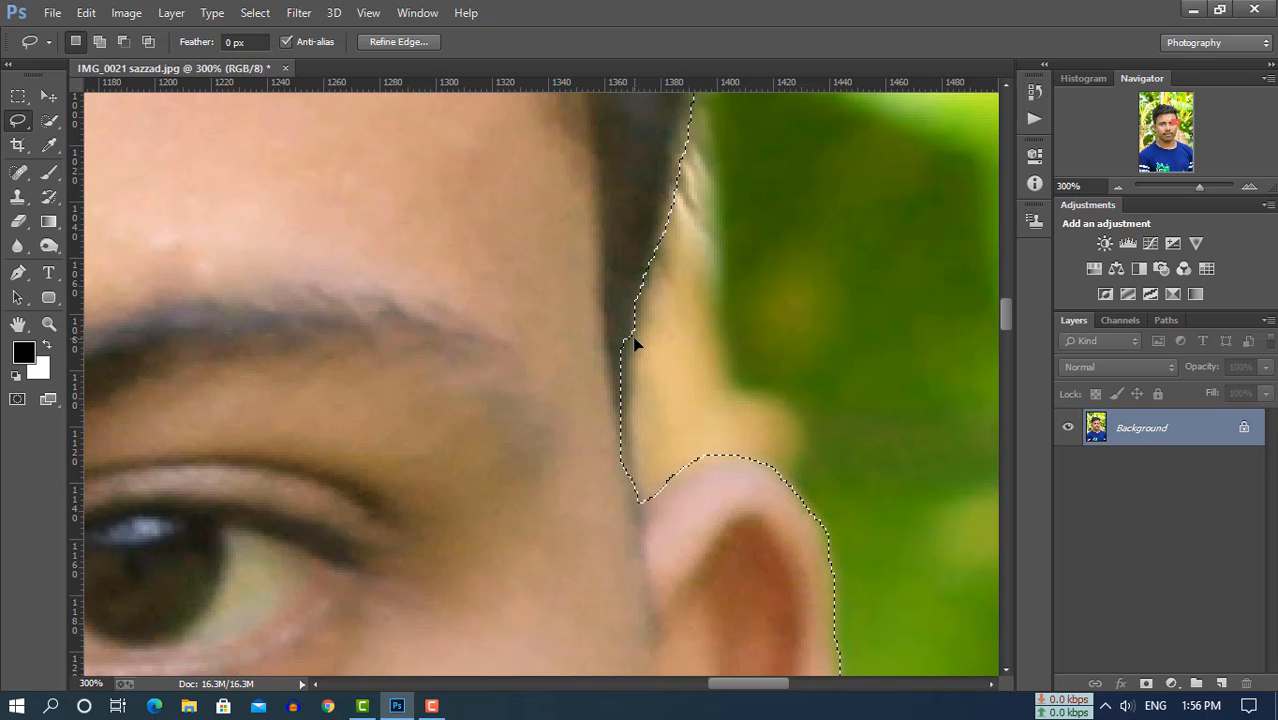
key(shift)
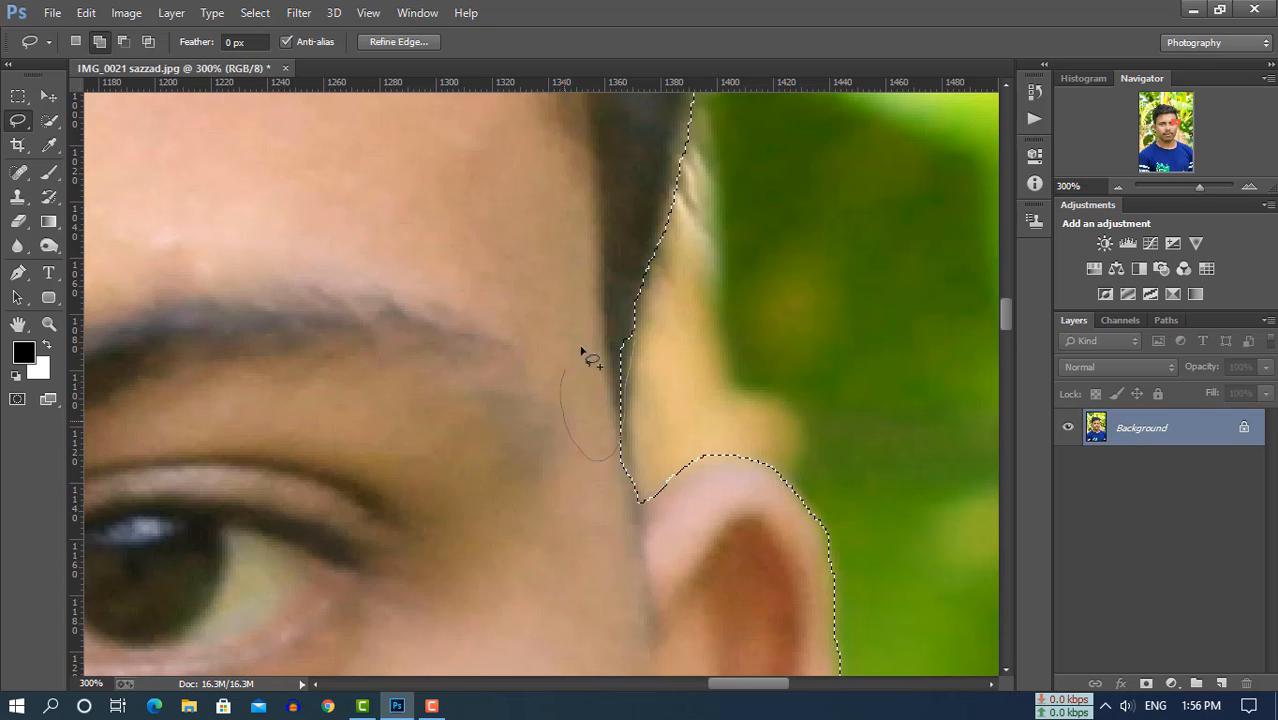
drag(640, 338, 640, 338)
scroll(708, 434, down, 3)
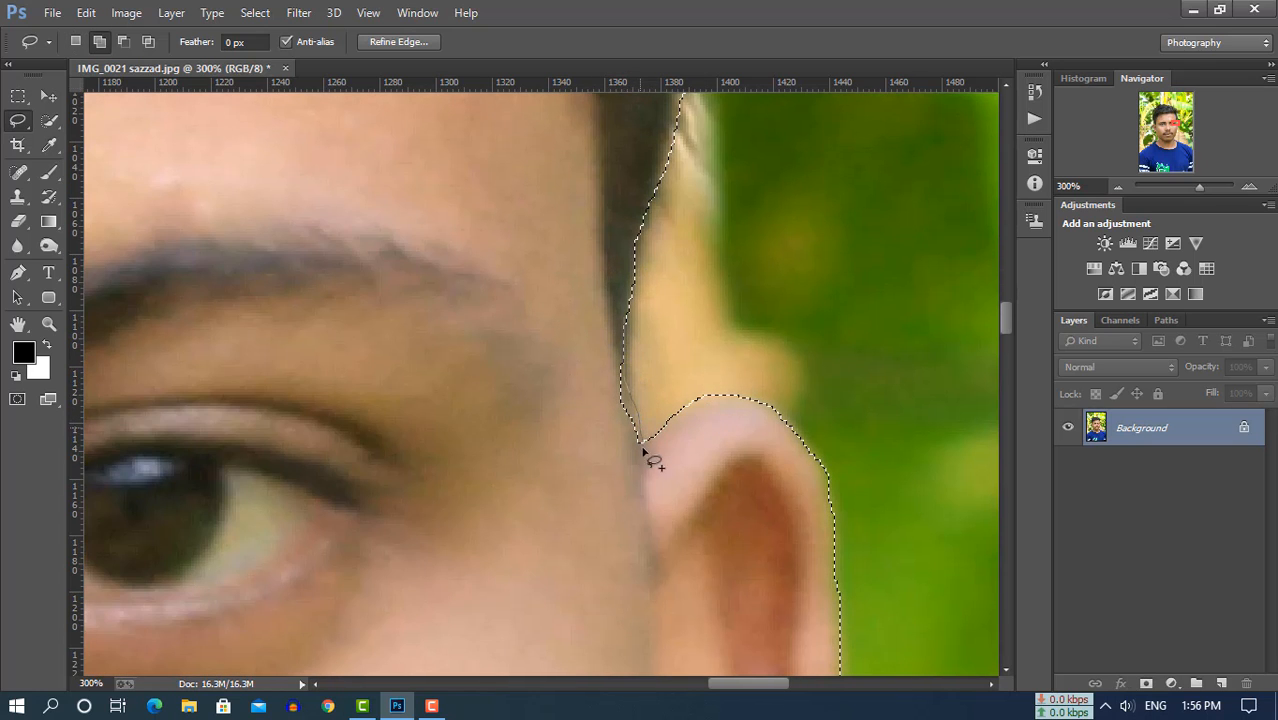
drag(620, 362, 620, 362)
Try to add the loose hair tuft at the upper right of the head to the selection with a wide lasso loop
scroll(582, 418, up, 5)
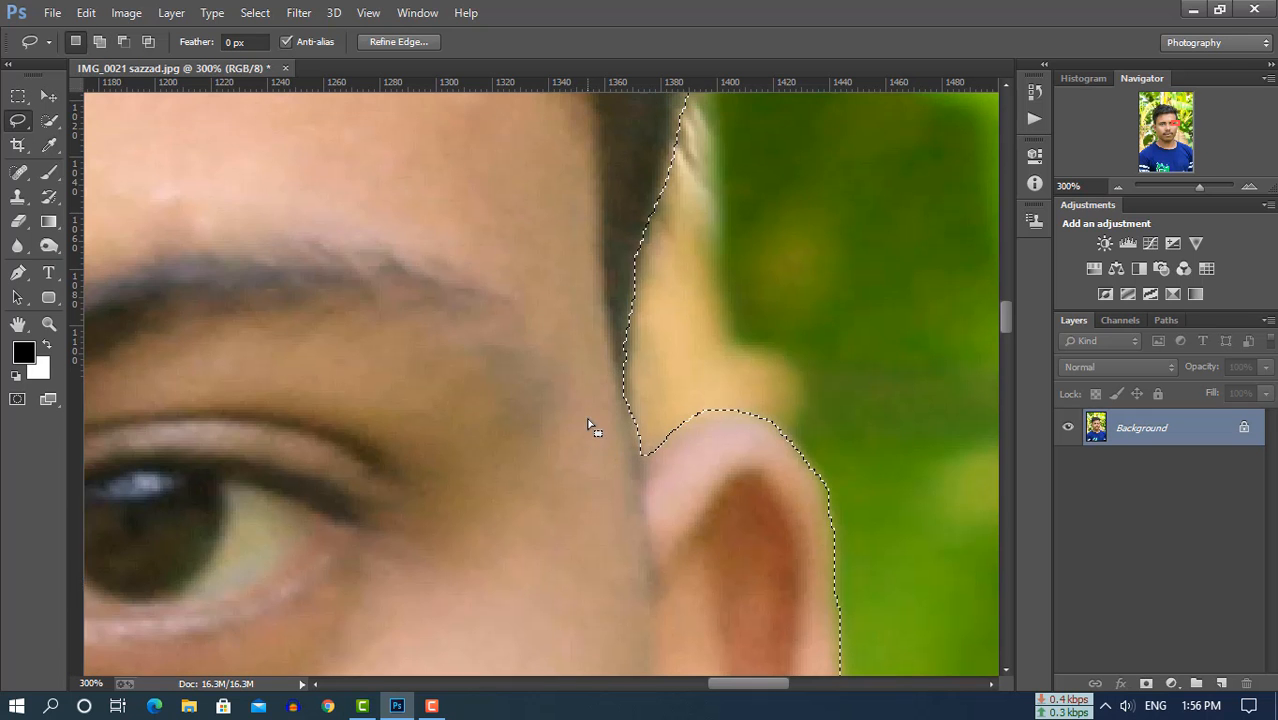
scroll(583, 410, up, 10)
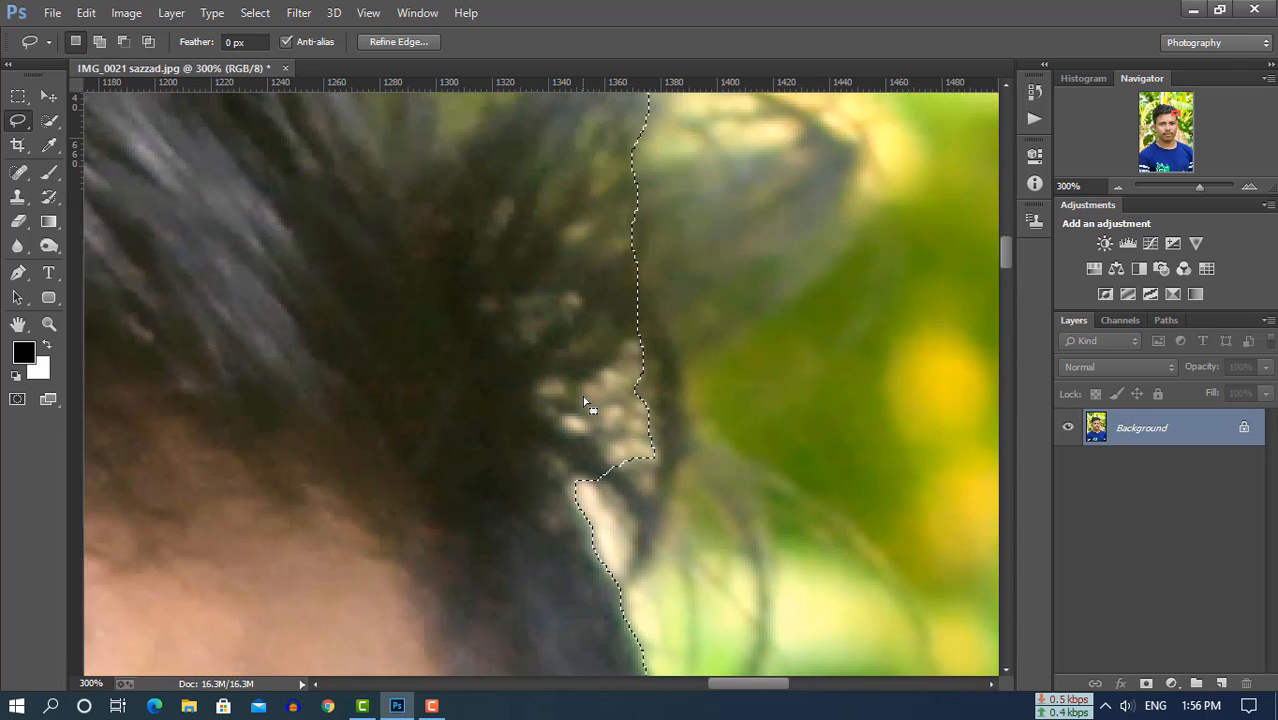
scroll(582, 395, down, 6)
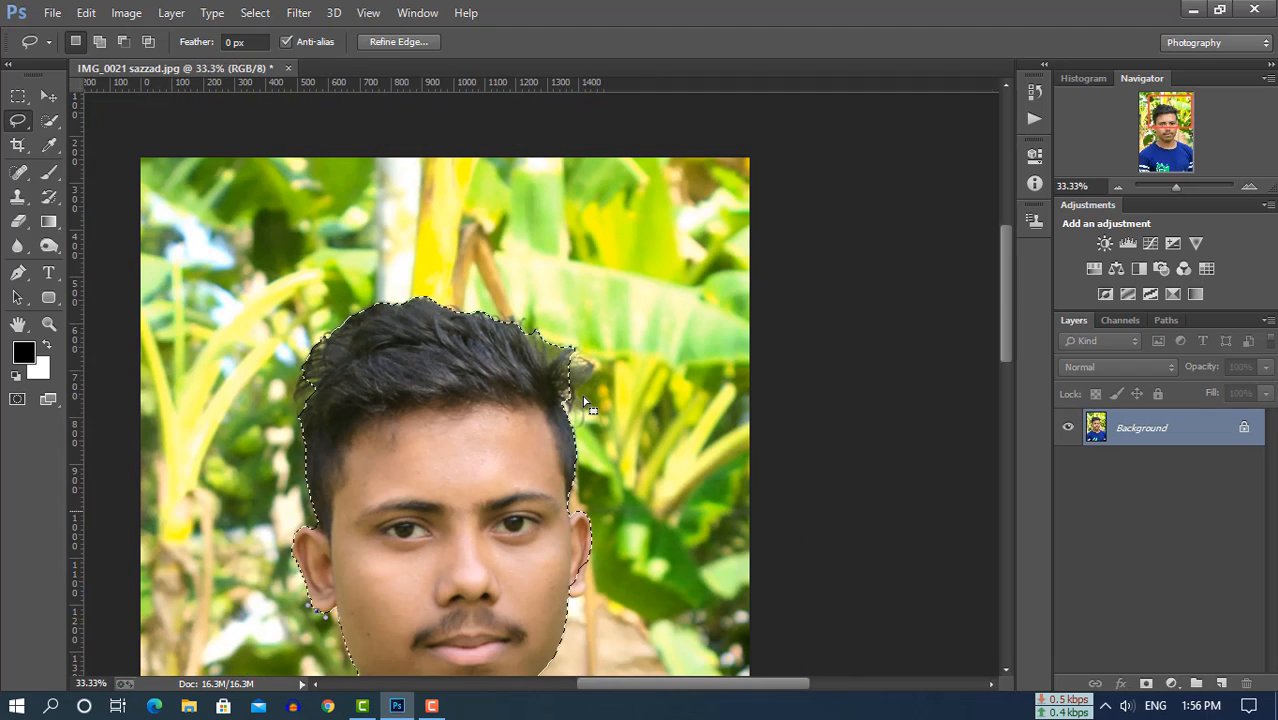
key(shift)
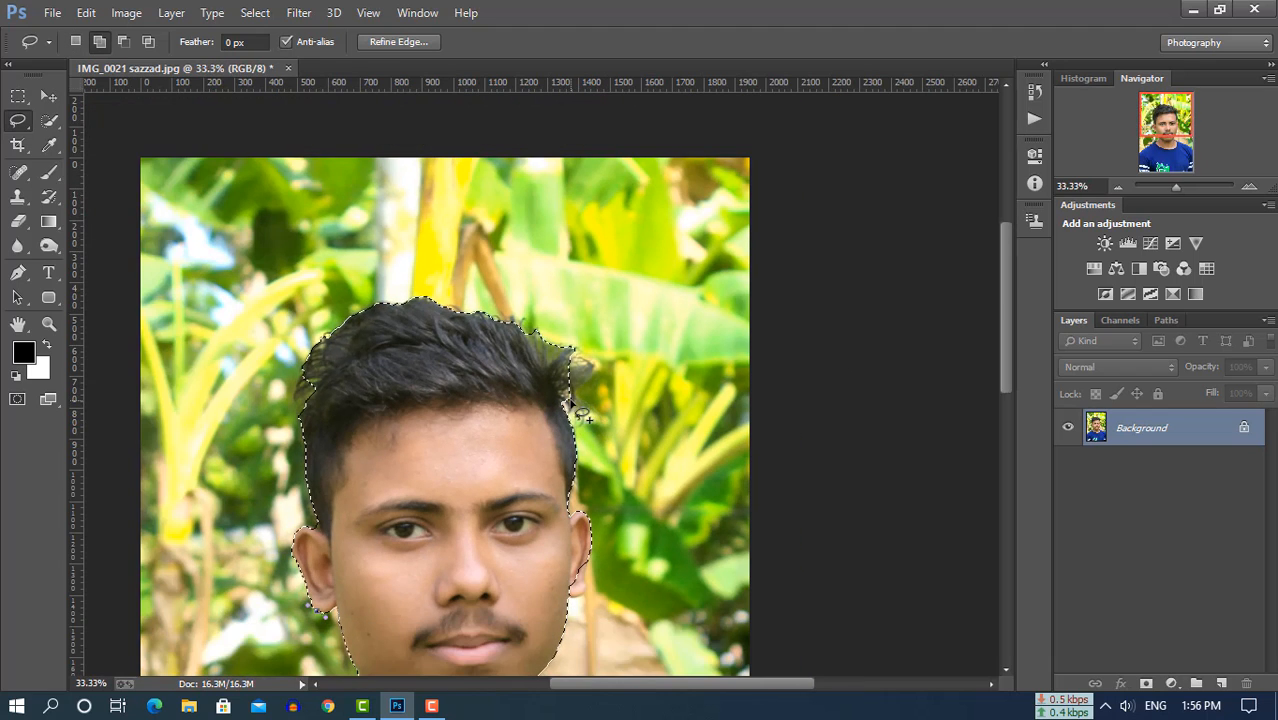
drag(580, 414, 512, 320)
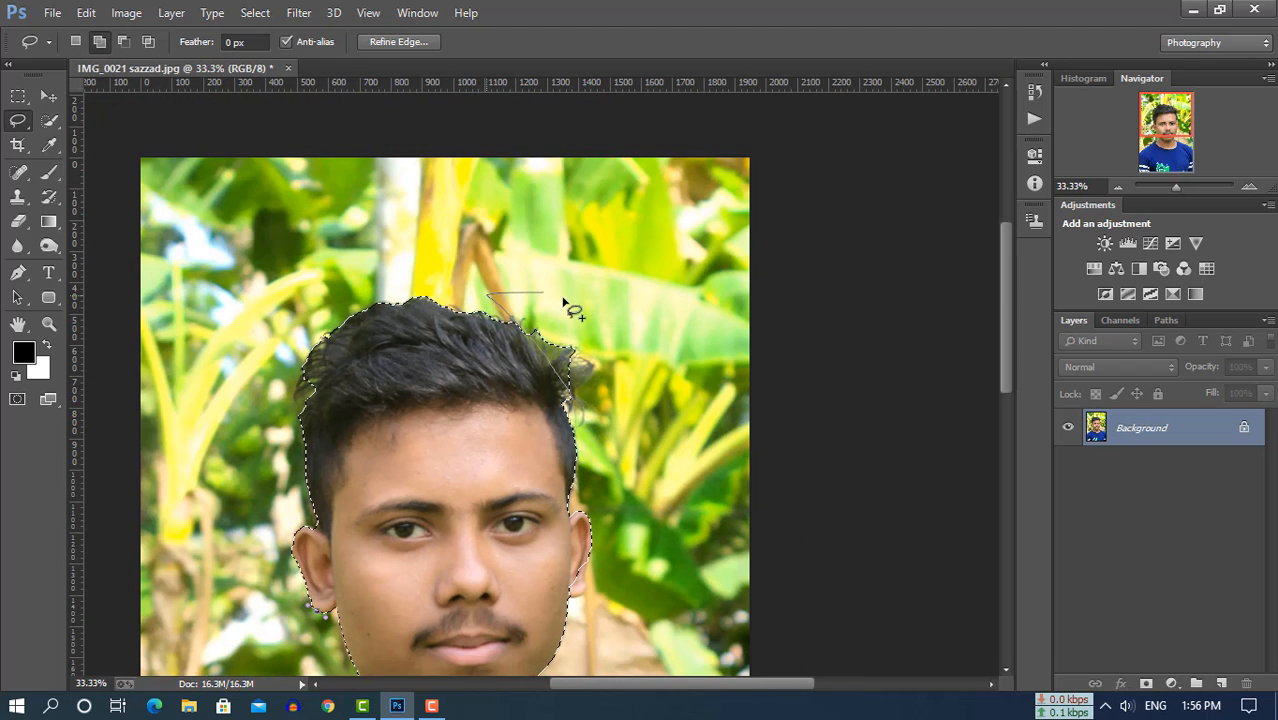
drag(583, 415, 583, 413)
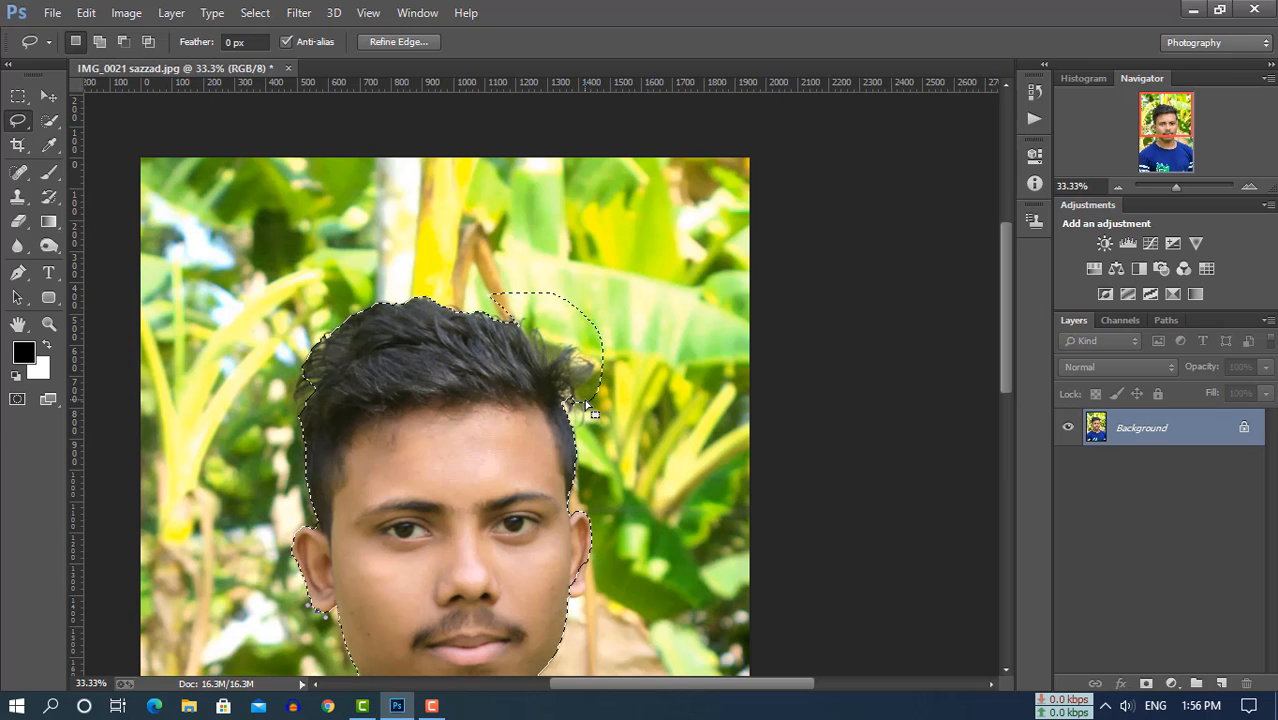
Subtract the uneven outer fringe of hair along the top of the head from the selection with one lasso loop
key(alt)
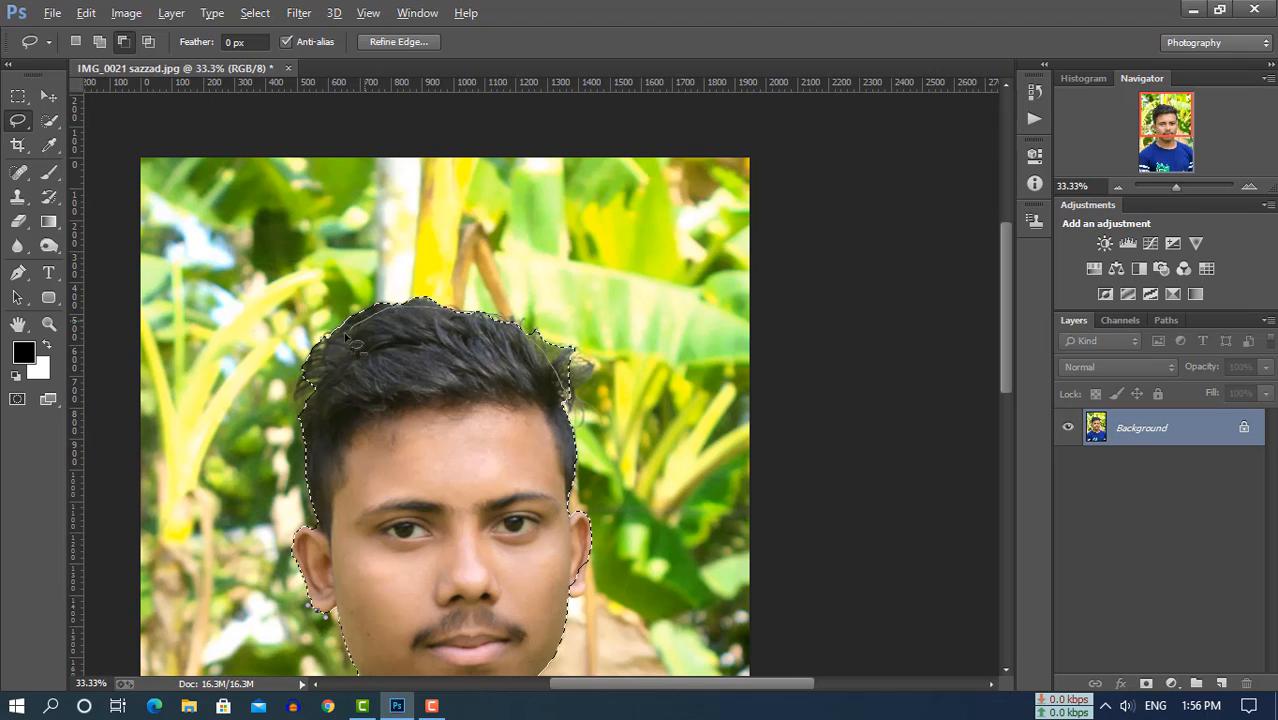
mouse_move(302, 393)
mouse_down()
mouse_move(300, 269)
mouse_move(549, 285)
mouse_up()
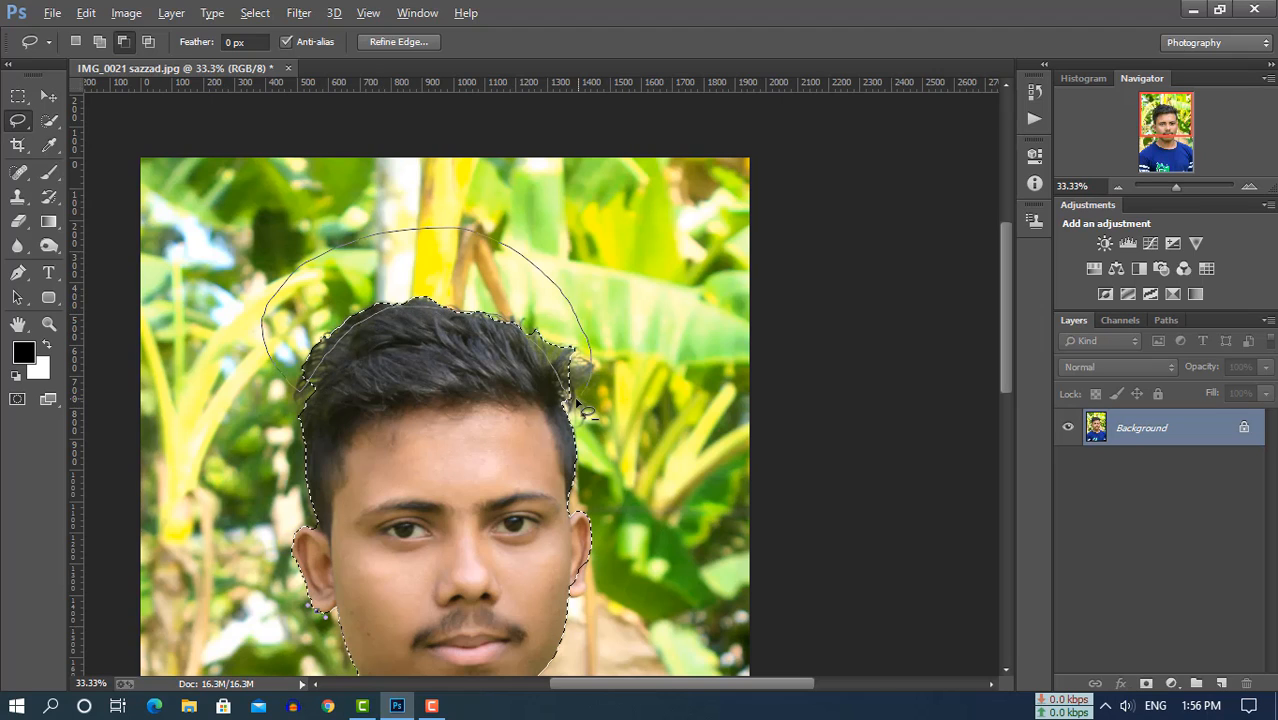
drag(572, 406, 580, 412)
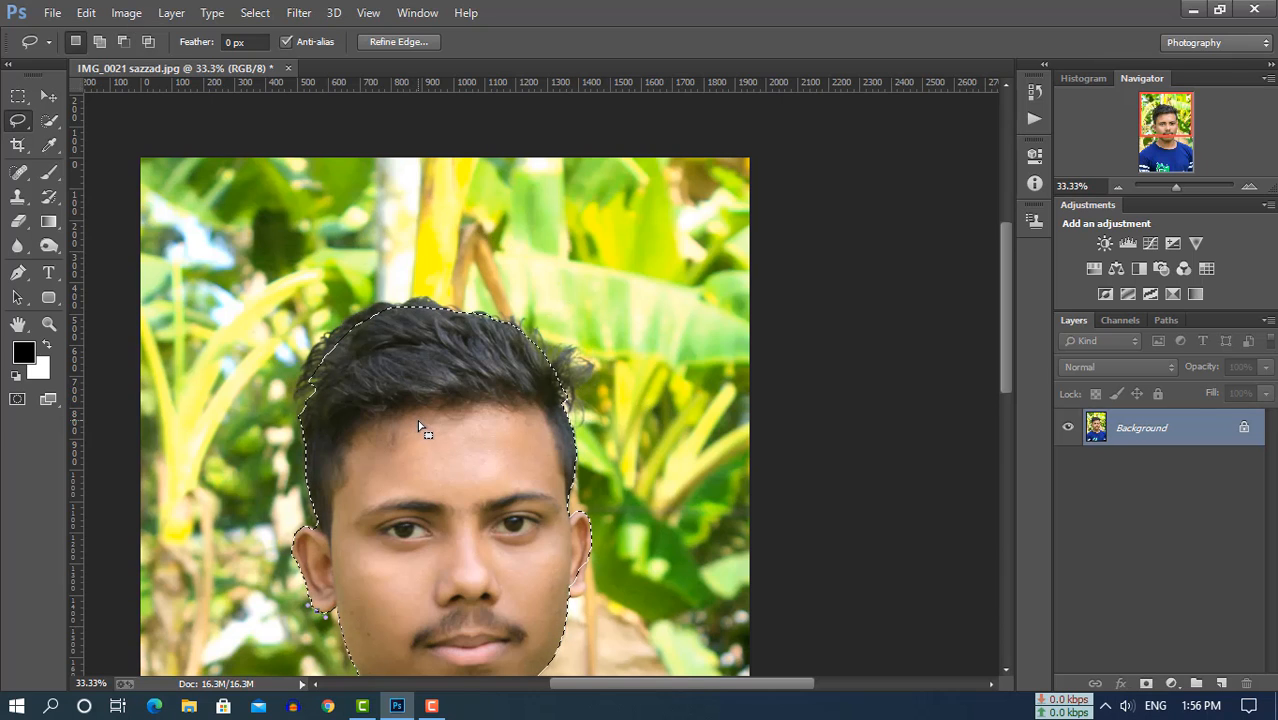
Unlock the photo's Background layer and activate the Move tool
click(1244, 427)
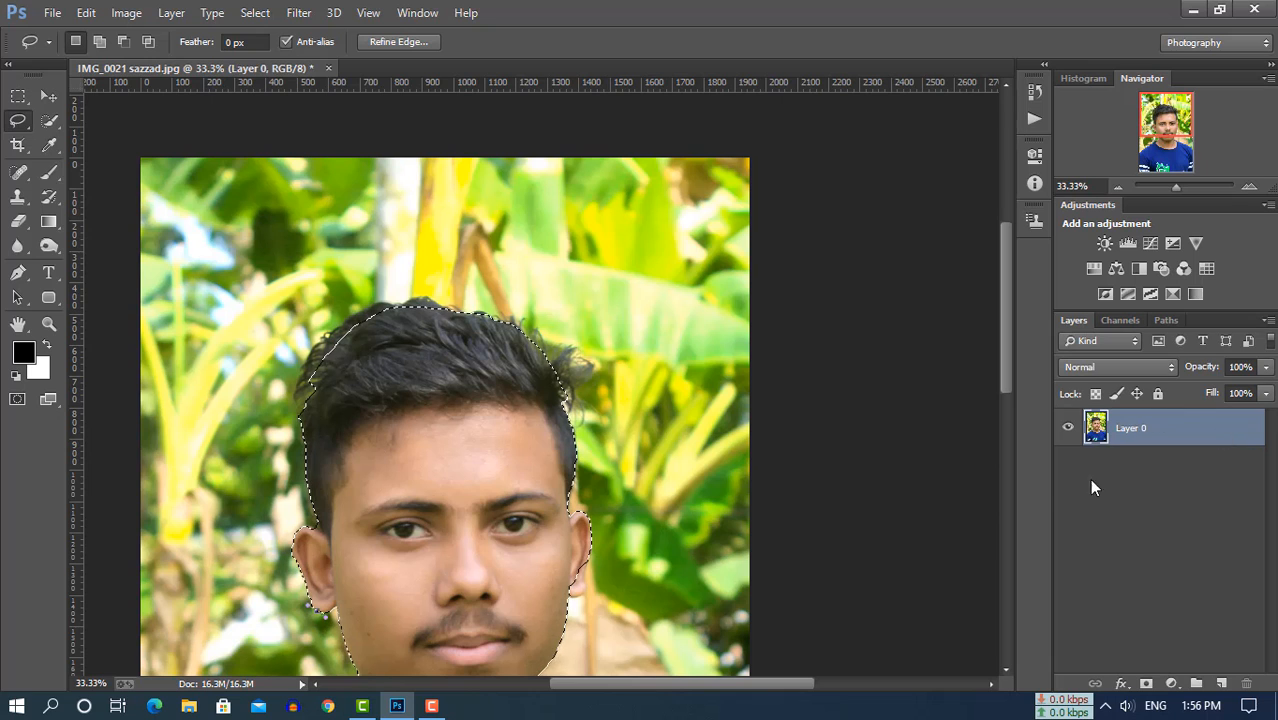
key(ctrl+minus)
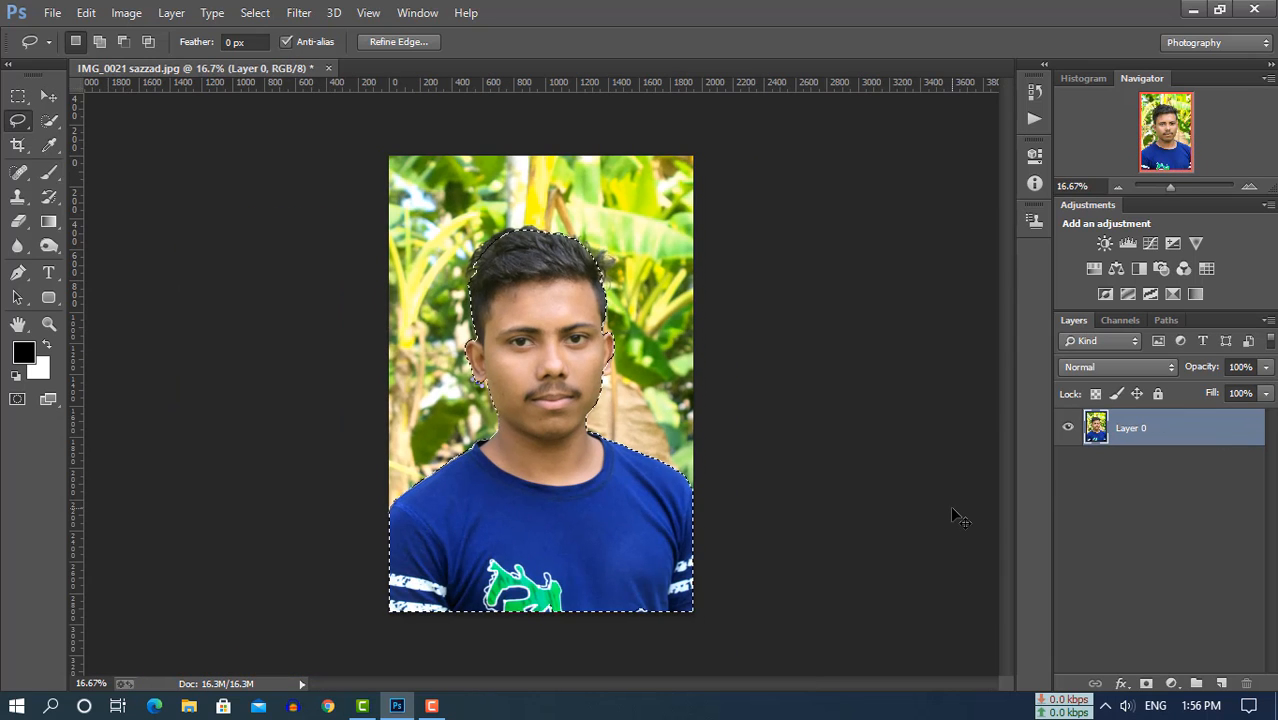
click(47, 95)
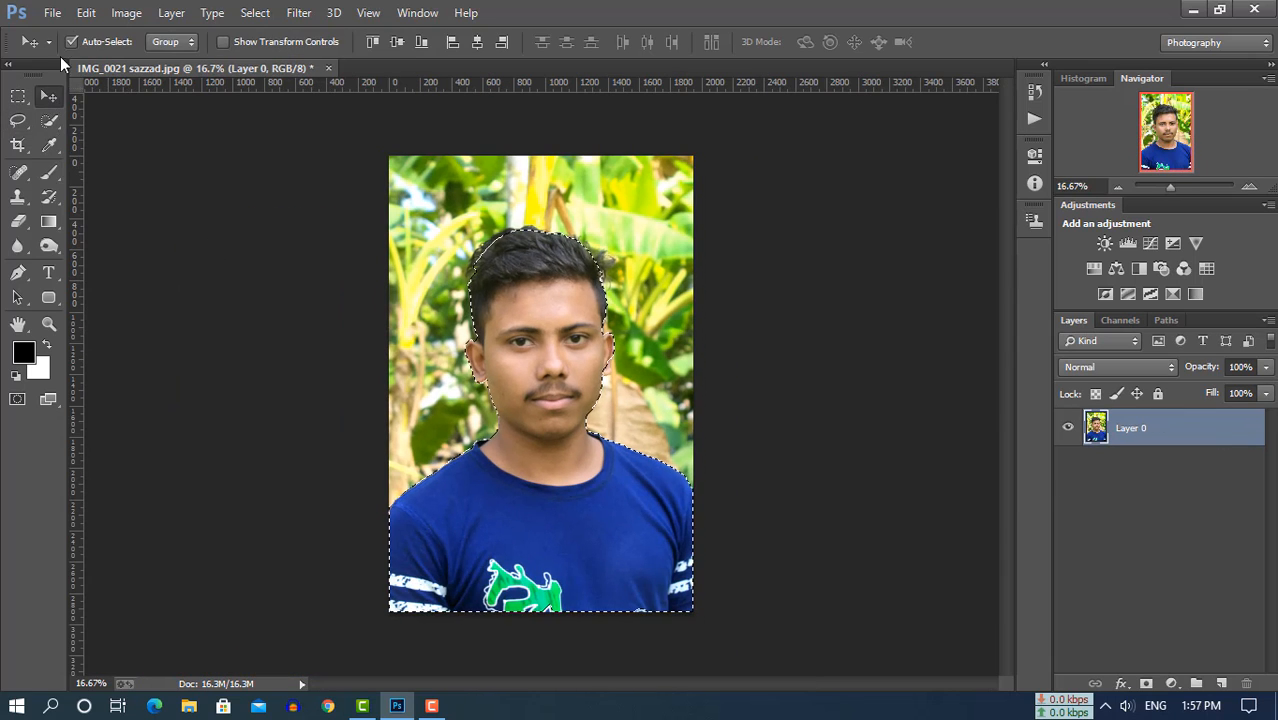
Create a 600 × 400 pixel document at 300 pixels/inch with a custom blue background and dock its window beside the photo
click(52, 12)
click(70, 33)
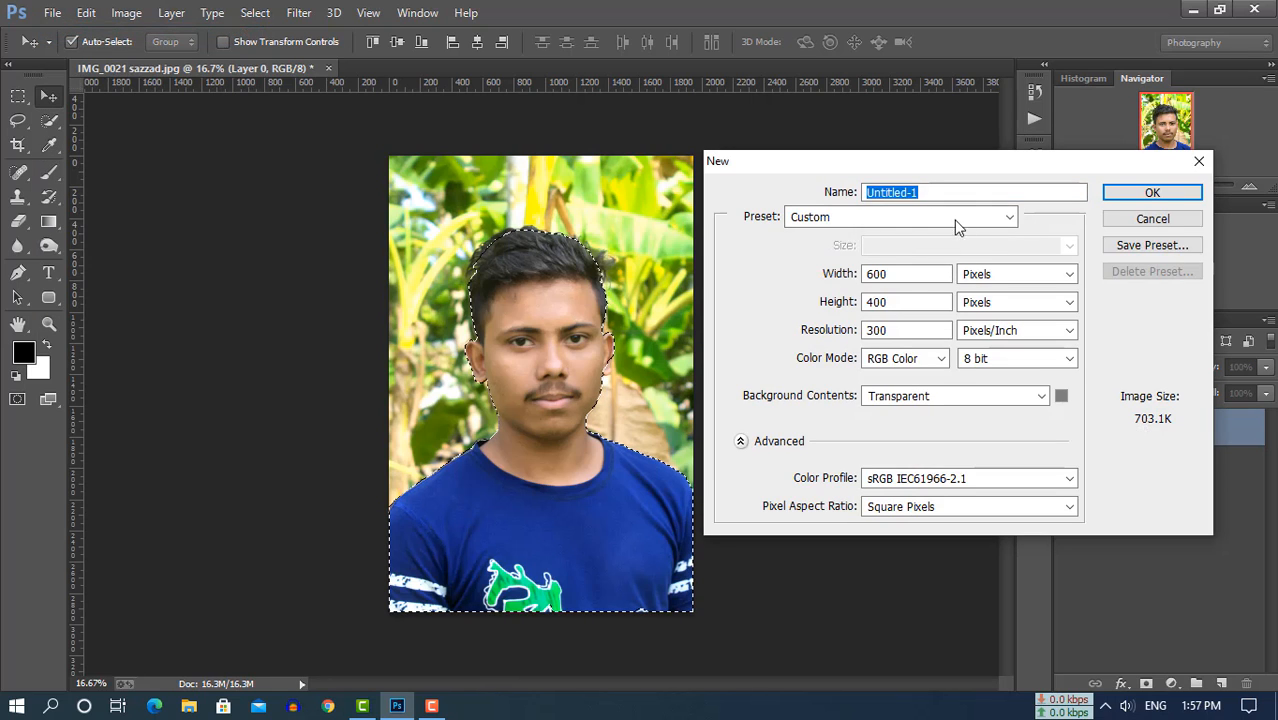
click(1009, 218)
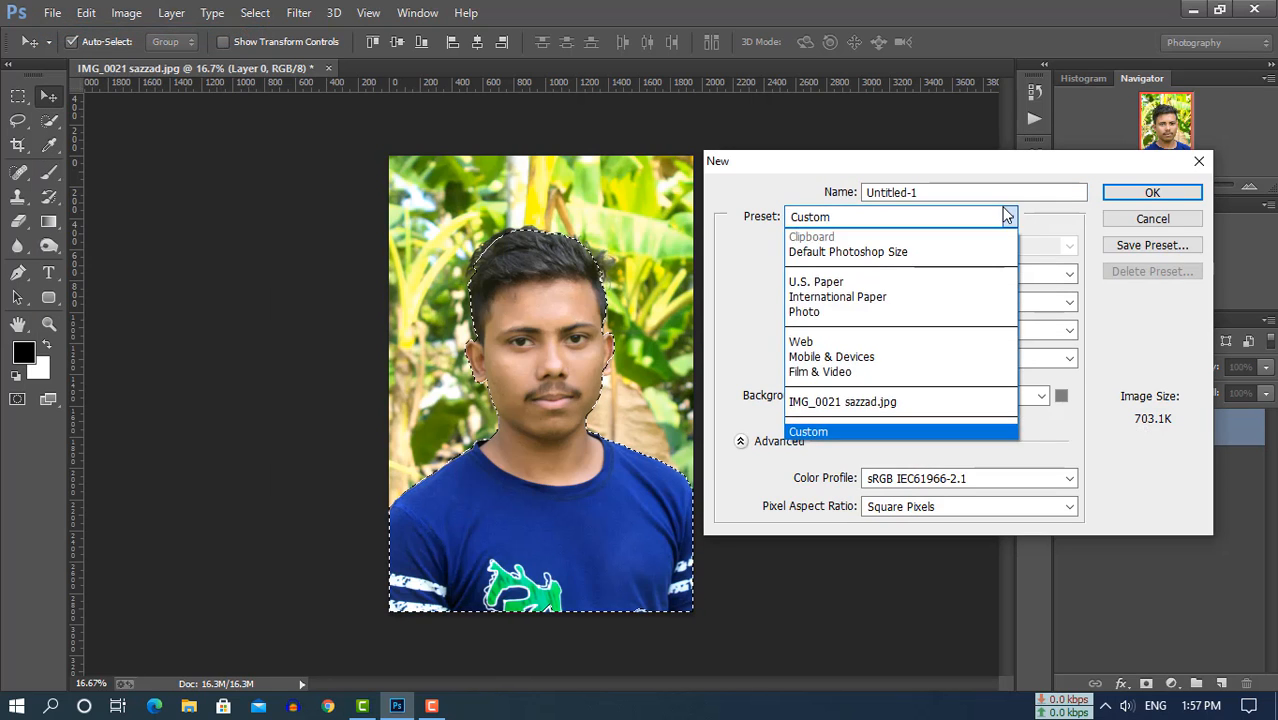
click(1009, 218)
click(1061, 395)
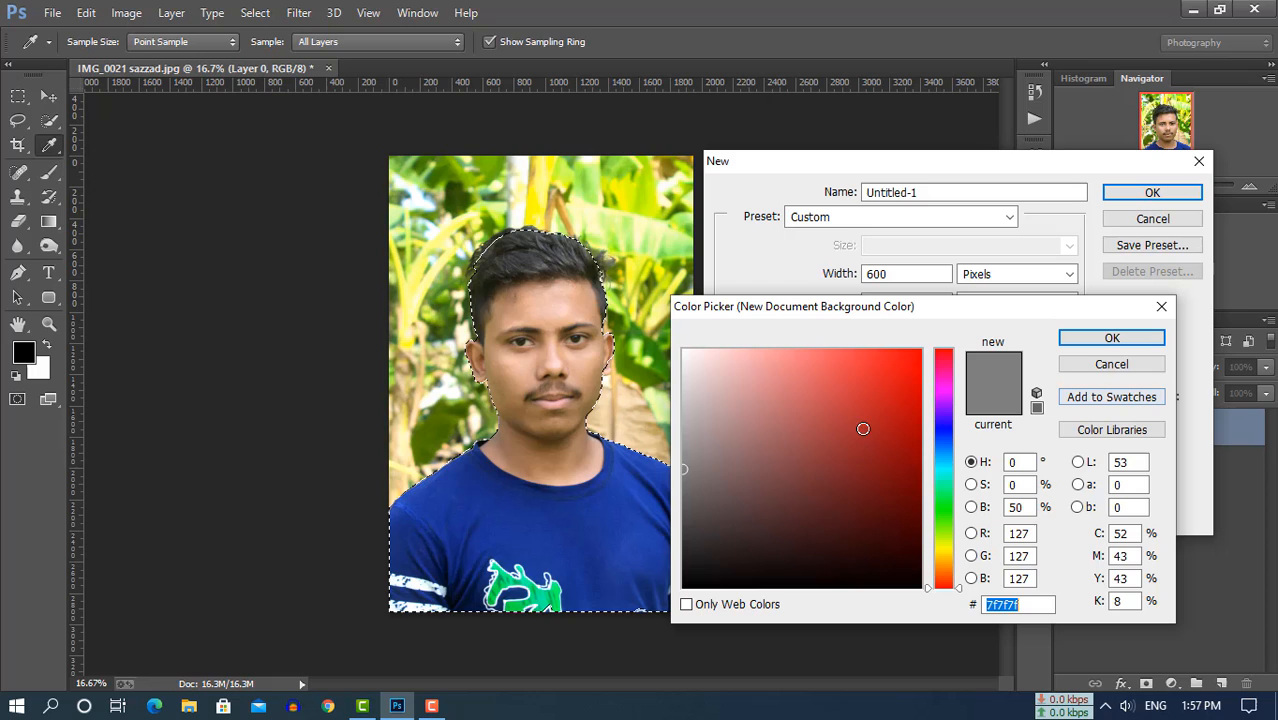
click(943, 433)
click(875, 359)
click(1112, 338)
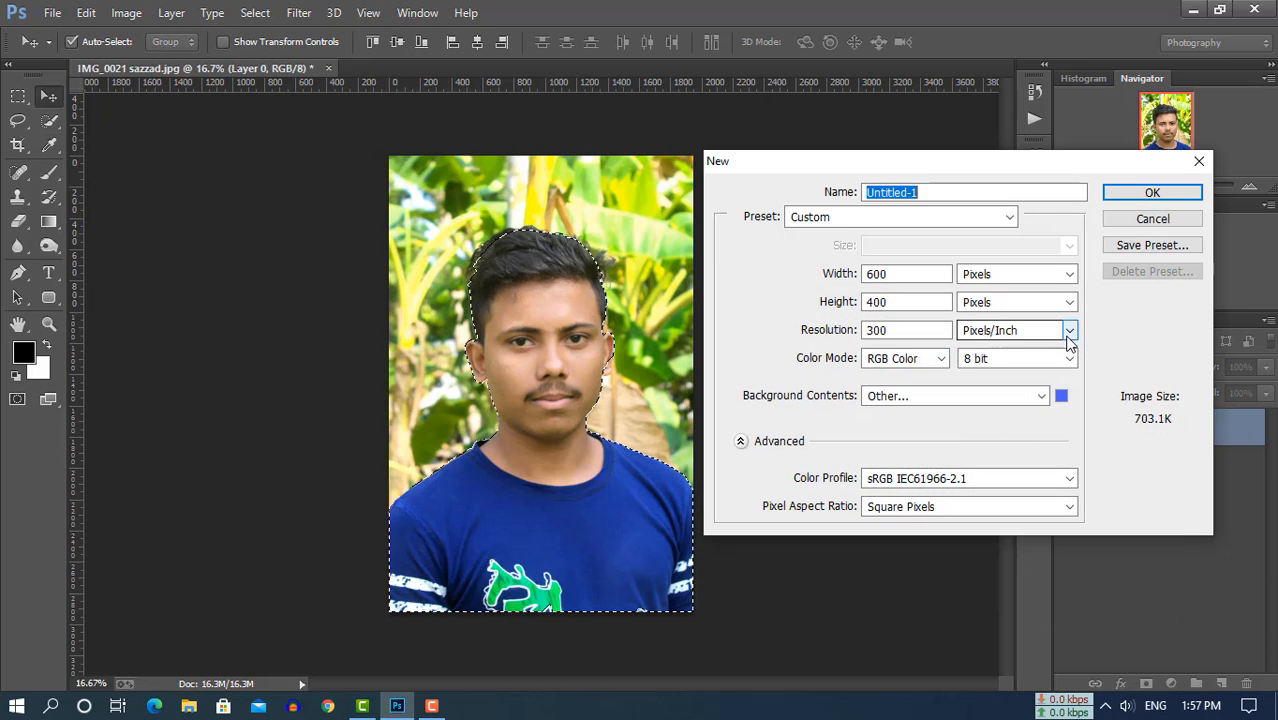
click(1152, 192)
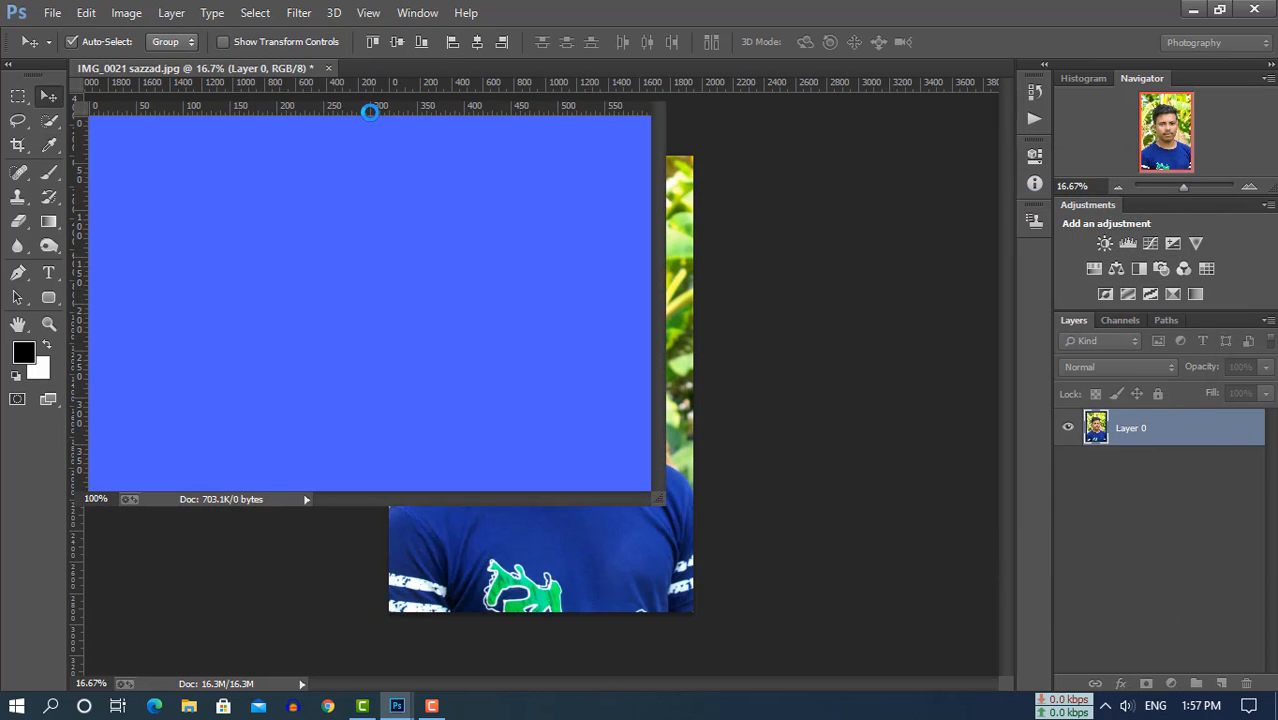
drag(420, 89, 511, 72)
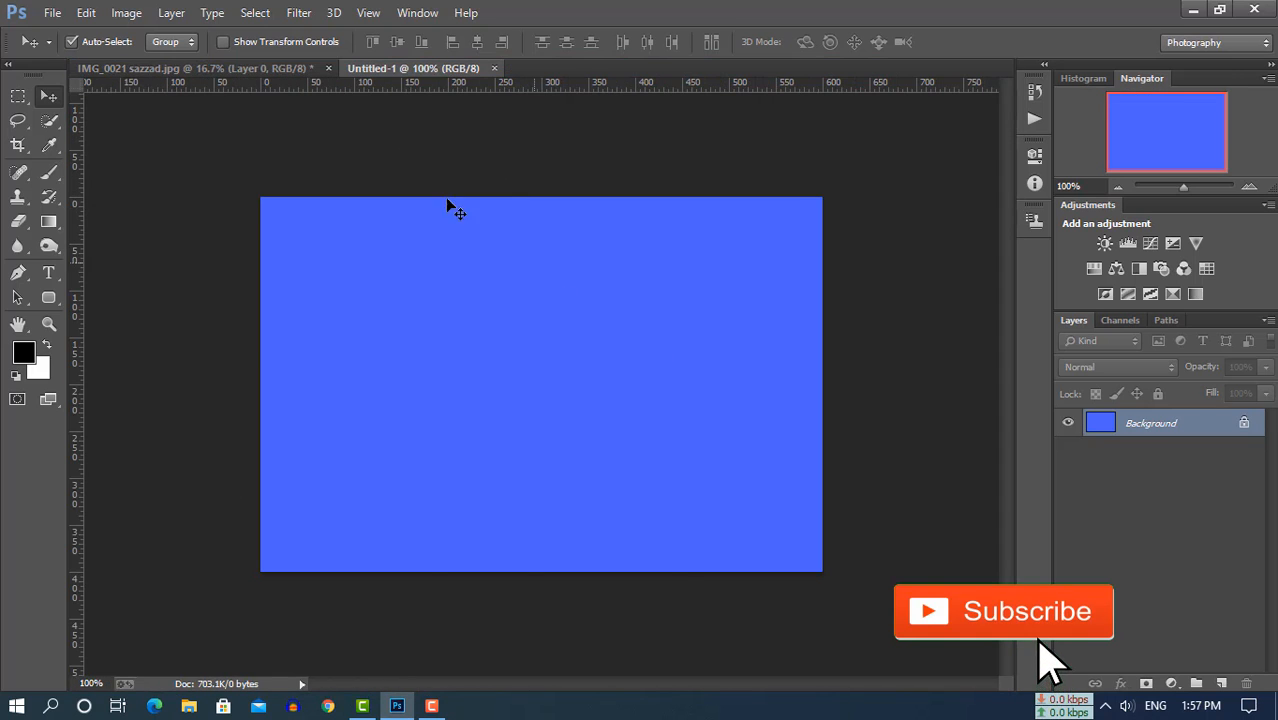
Copy the selected man from the photo into the blue document with the Move tool
click(283, 75)
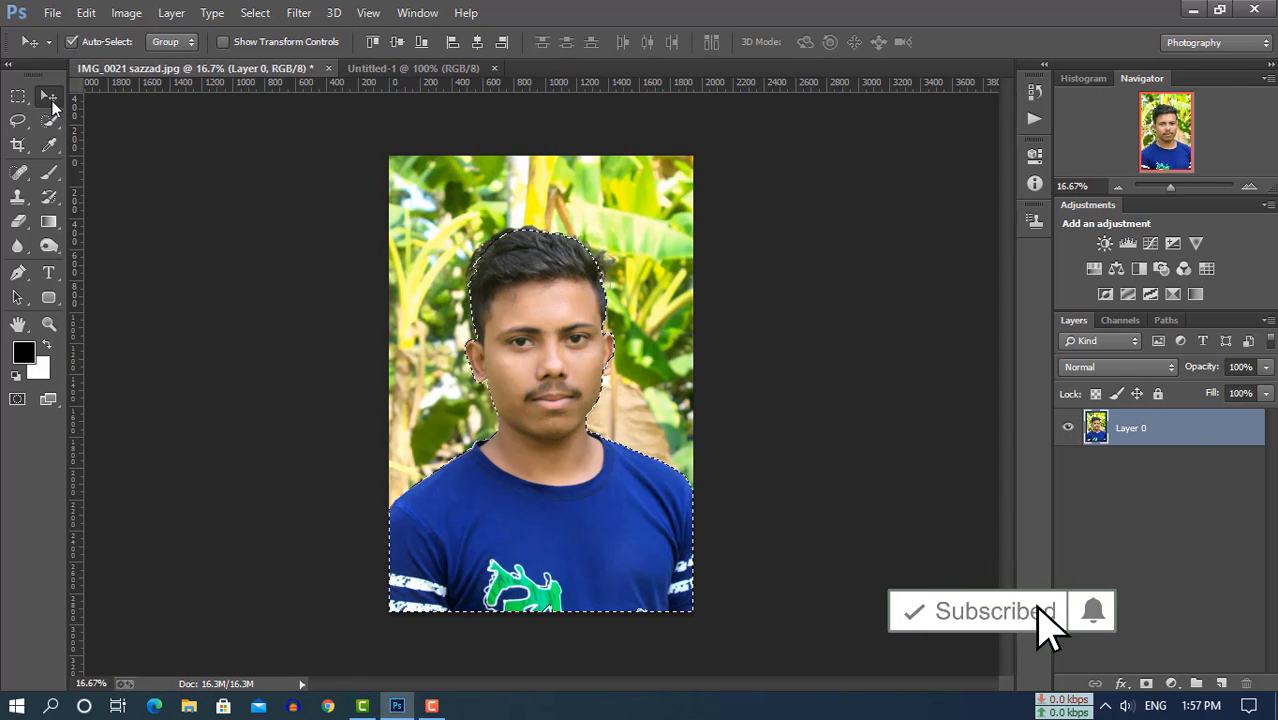
drag(469, 438, 529, 358)
drag(570, 300, 535, 398)
Shrink the man's layer with Free Transform to about 12.2% width and 10.4% height
key(ctrl+minus)
key(ctrl+minus)
key(ctrl+minus)
key(ctrl+minus)
key(ctrl+minus)
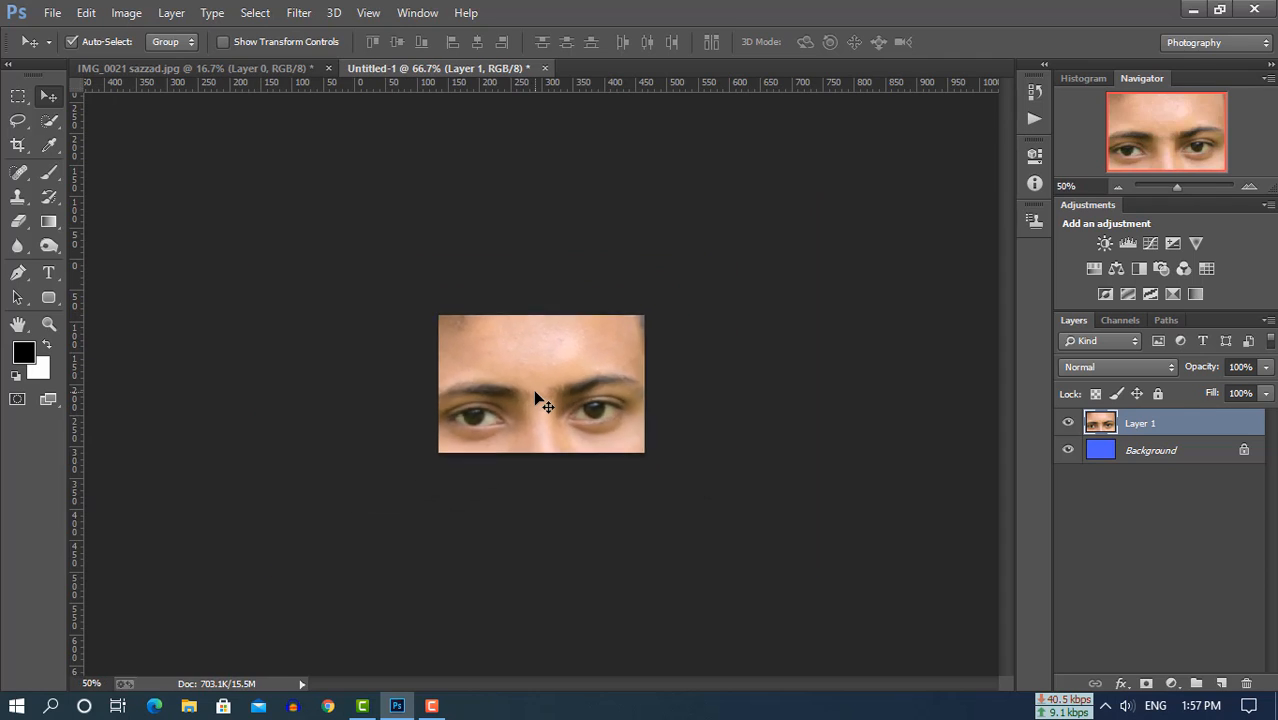
key(ctrl+t)
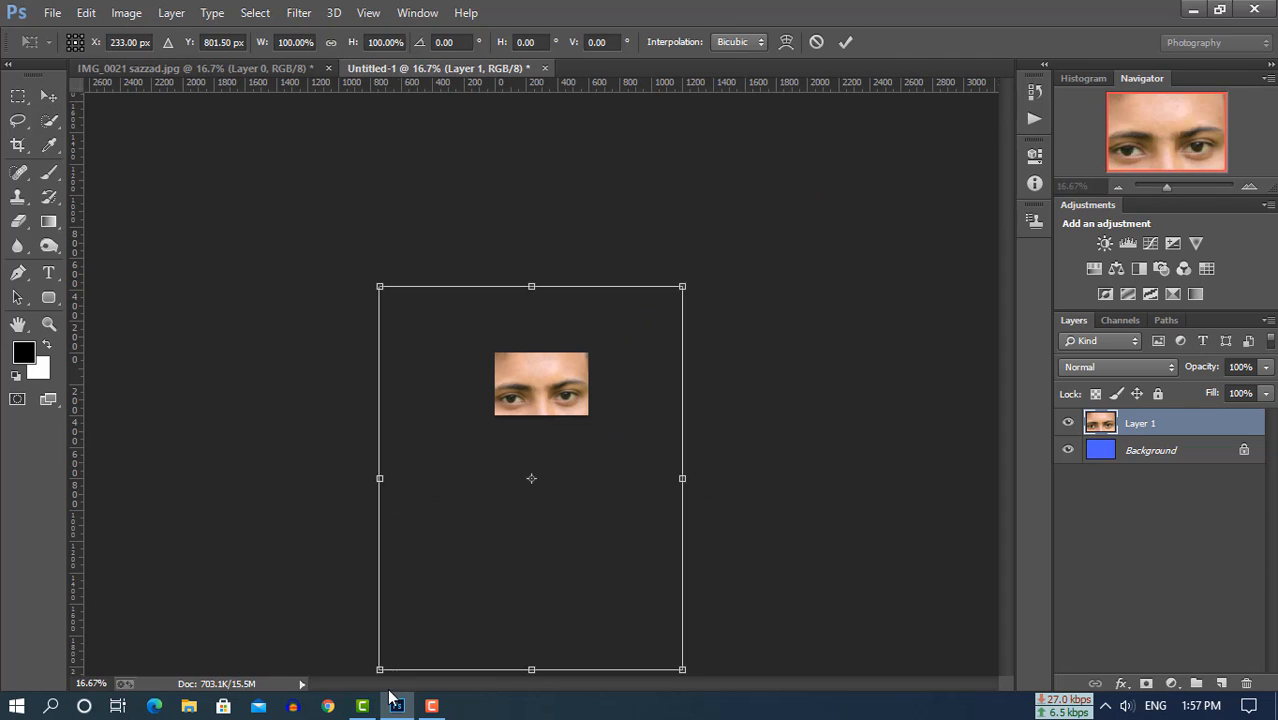
drag(380, 669, 531, 428)
drag(682, 287, 565, 366)
Narrow the man slightly to restore his natural proportions and apply the transform
key(ctrl+plus)
key(ctrl+plus)
key(ctrl+plus)
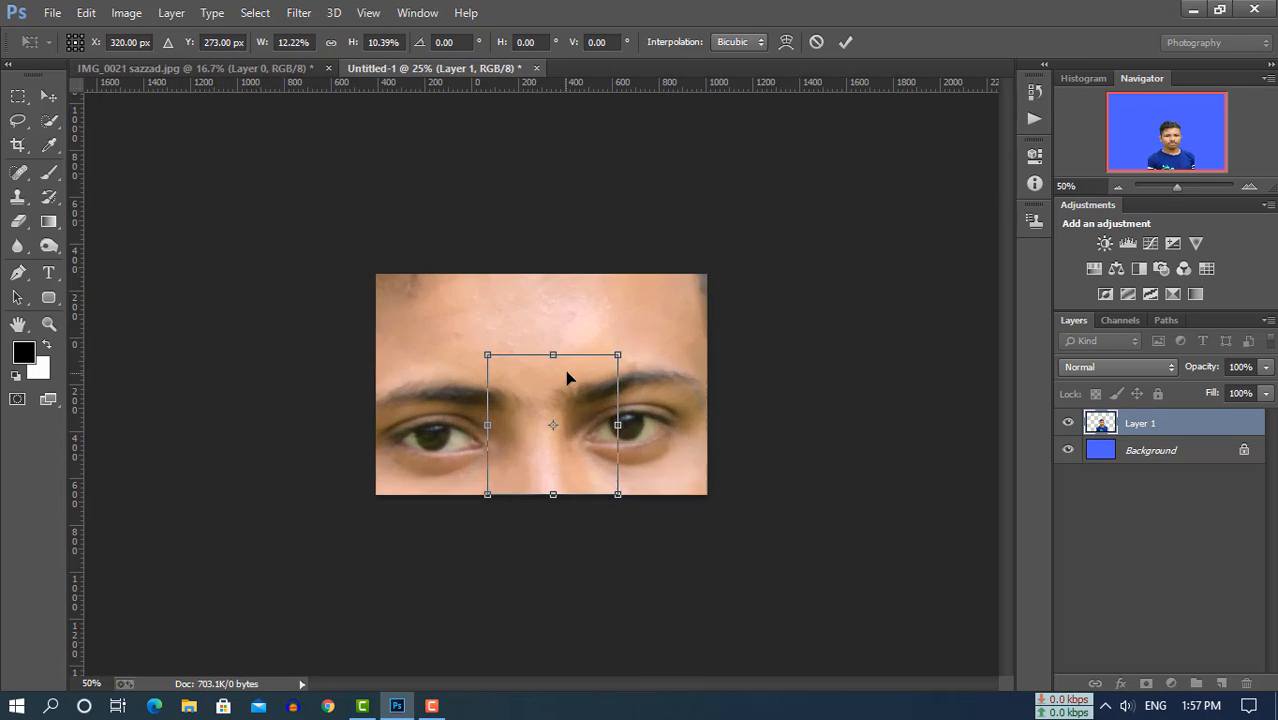
key(ctrl+plus)
key(ctrl+plus)
drag(668, 331, 638, 338)
key(Return)
Move the man about 27 px left and 81 px up on the blue canvas and enlarge him slightly
drag(551, 498, 526, 421)
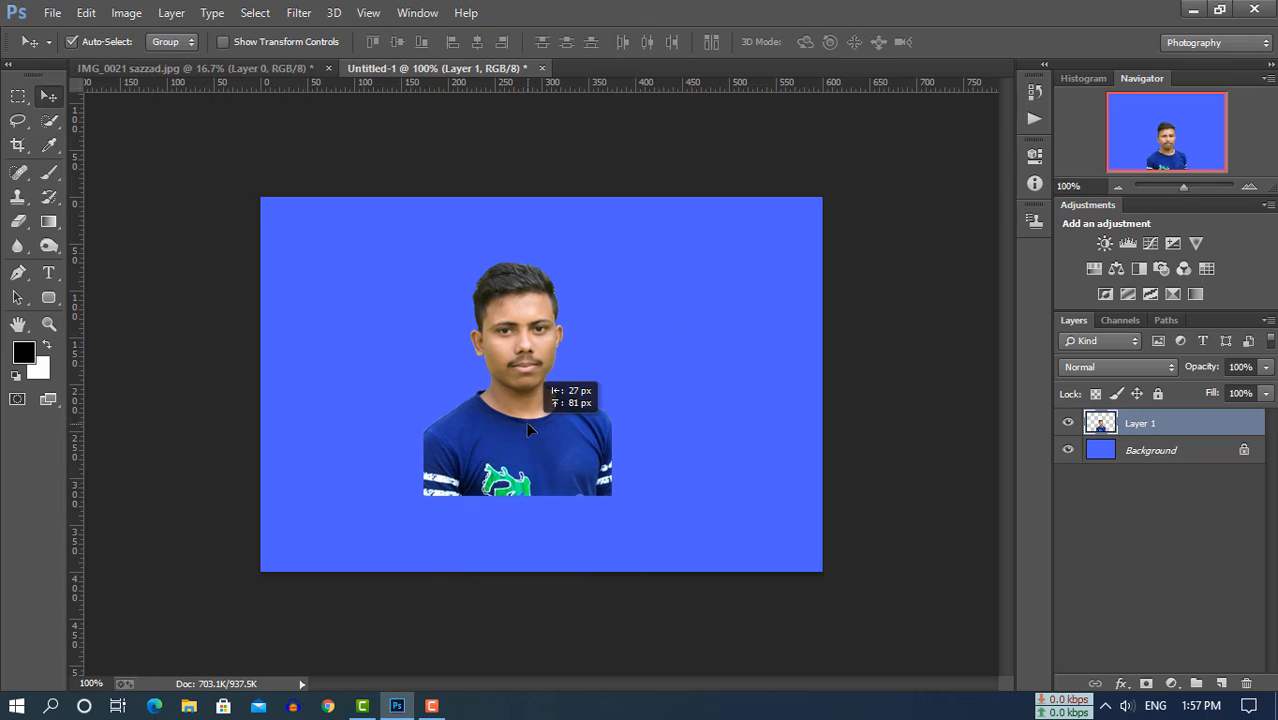
key(ctrl+t)
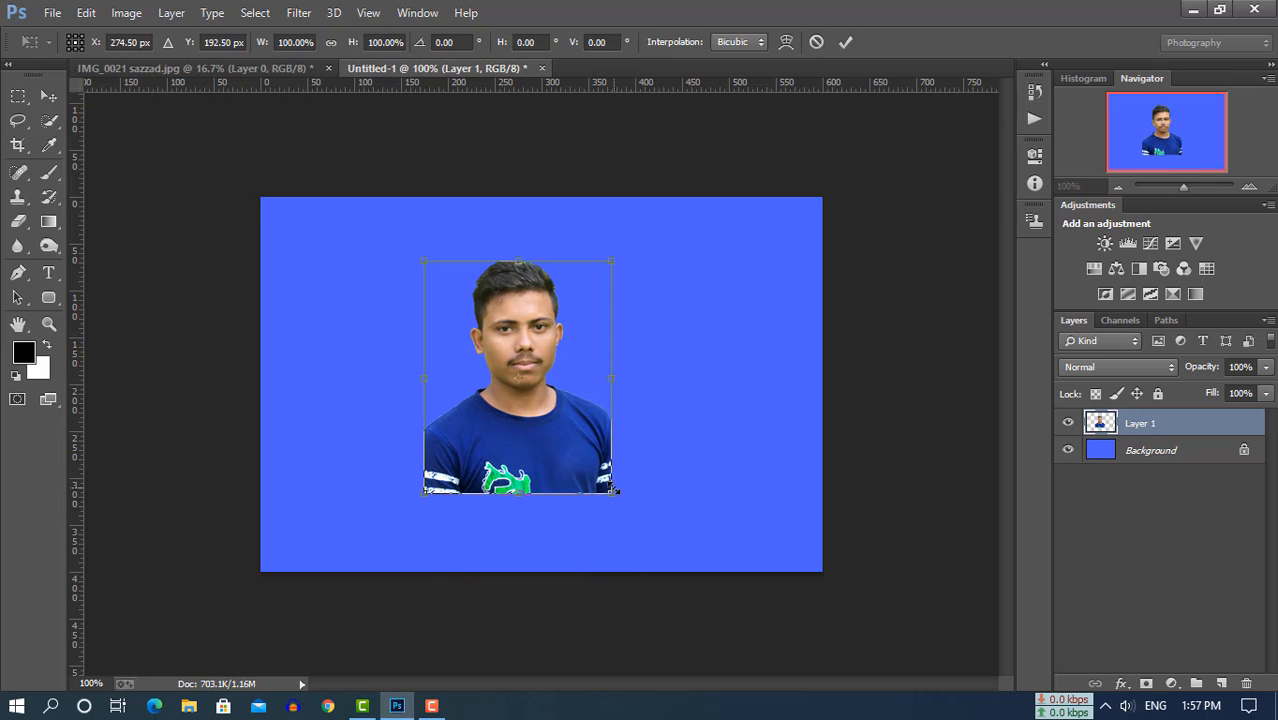
drag(611, 498, 640, 531)
key(Return)
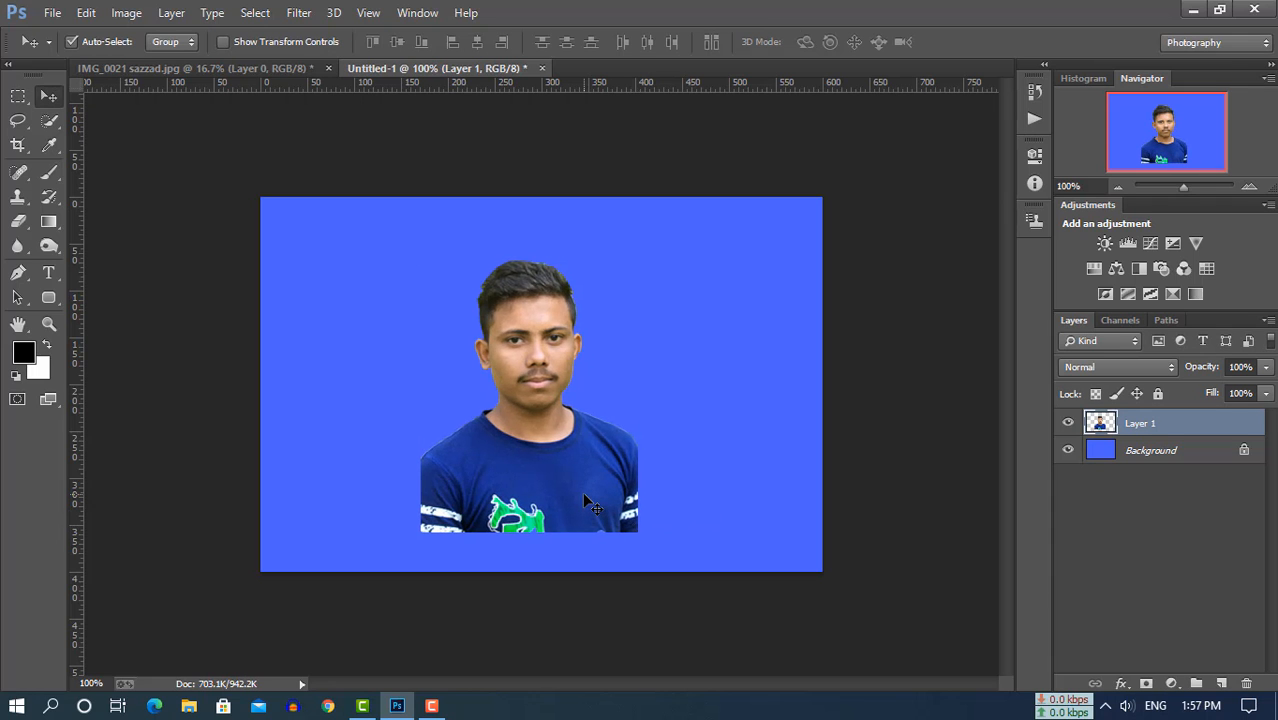
Examine the edges of the man's cutout up close against the blue background
key(ctrl+plus)
key(ctrl+plus)
key(ctrl+plus)
key(ctrl+plus)
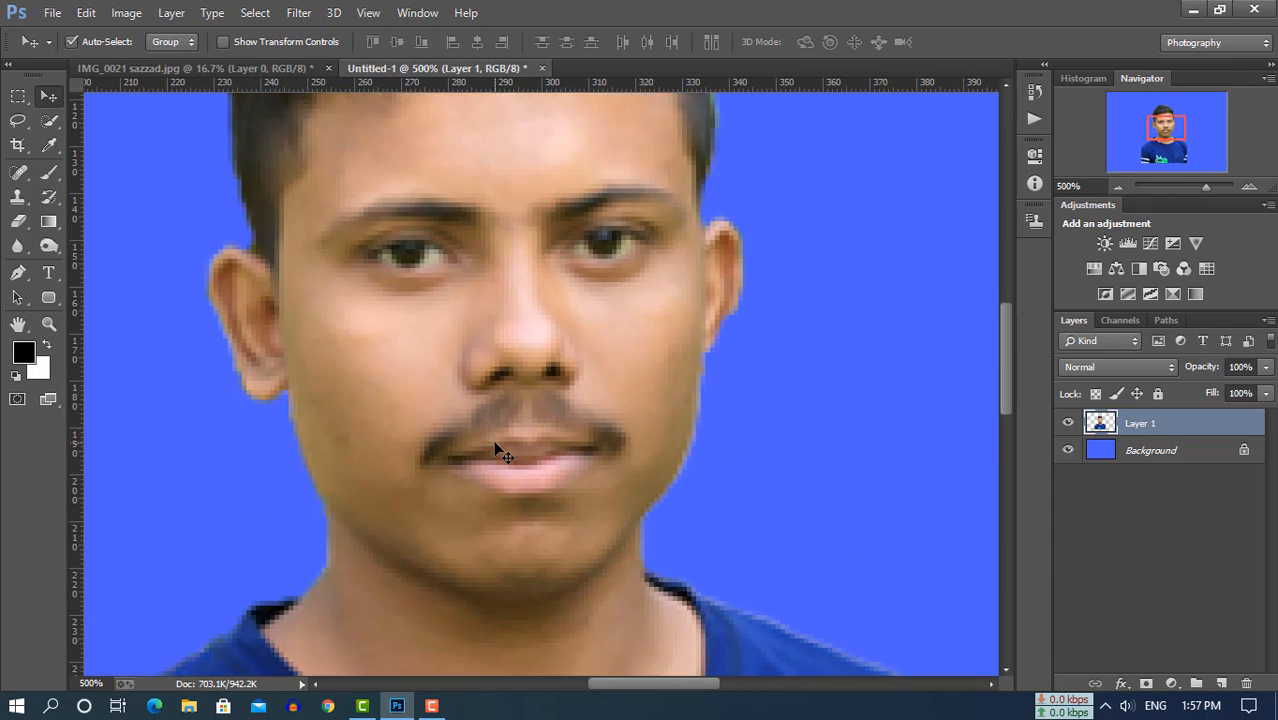
key(ctrl+minus)
key(ctrl+minus)
key(ctrl+minus)
key(ctrl+minus)
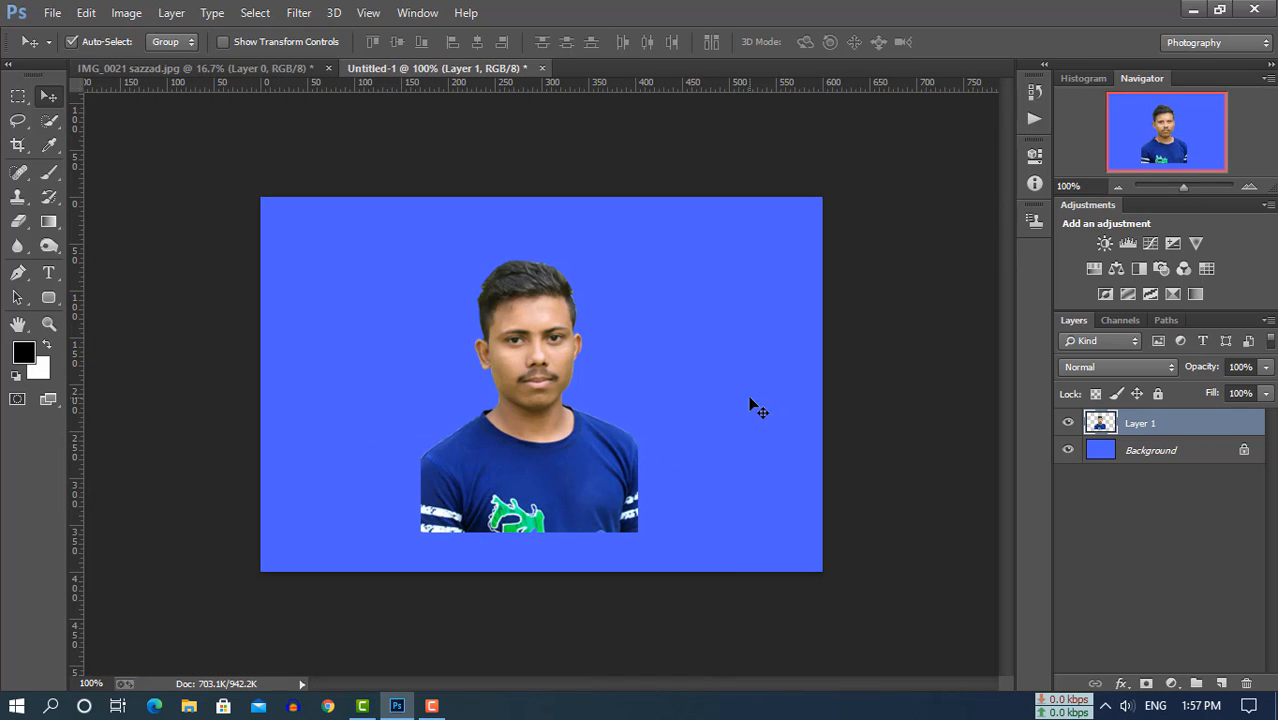
Check the man's layer and the blue background separately by toggling each layer's visibility
click(1067, 450)
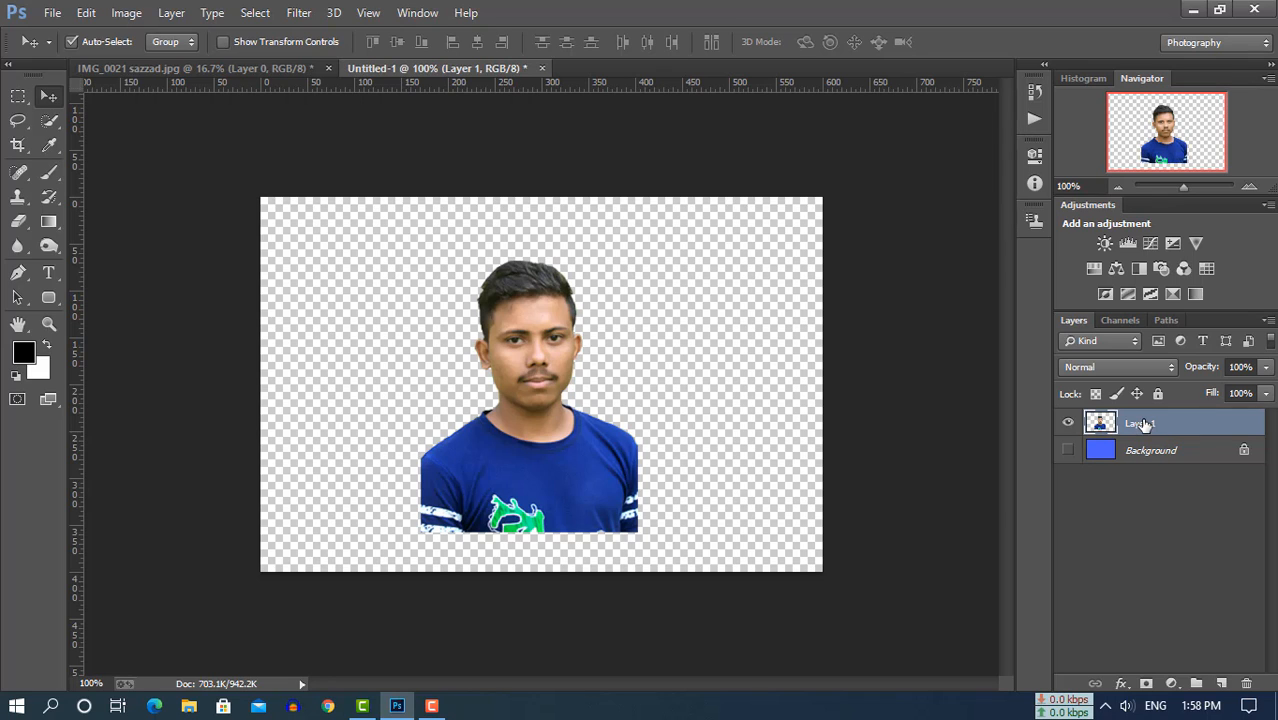
click(1068, 423)
click(1067, 450)
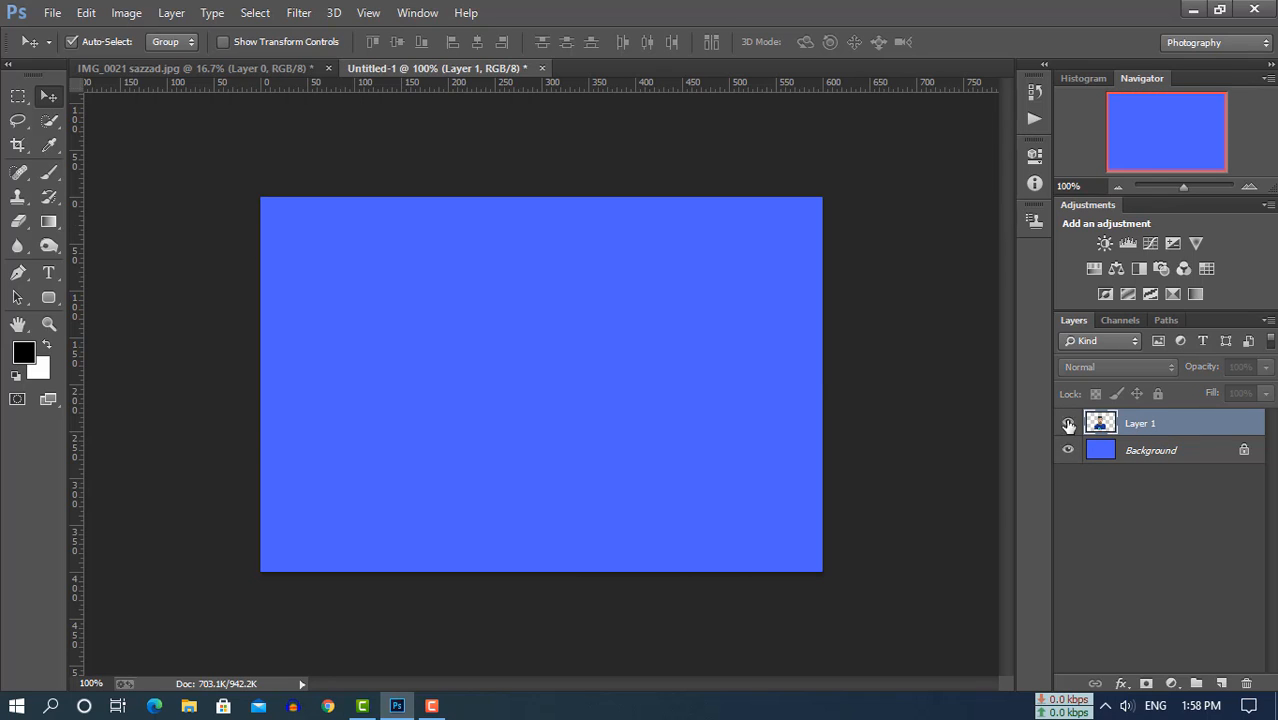
click(1068, 423)
Configure the Crop tool for W x H x Resolution with 1.5 in width, 2 px height and 300 px/in, discarding the pending crop
click(17, 145)
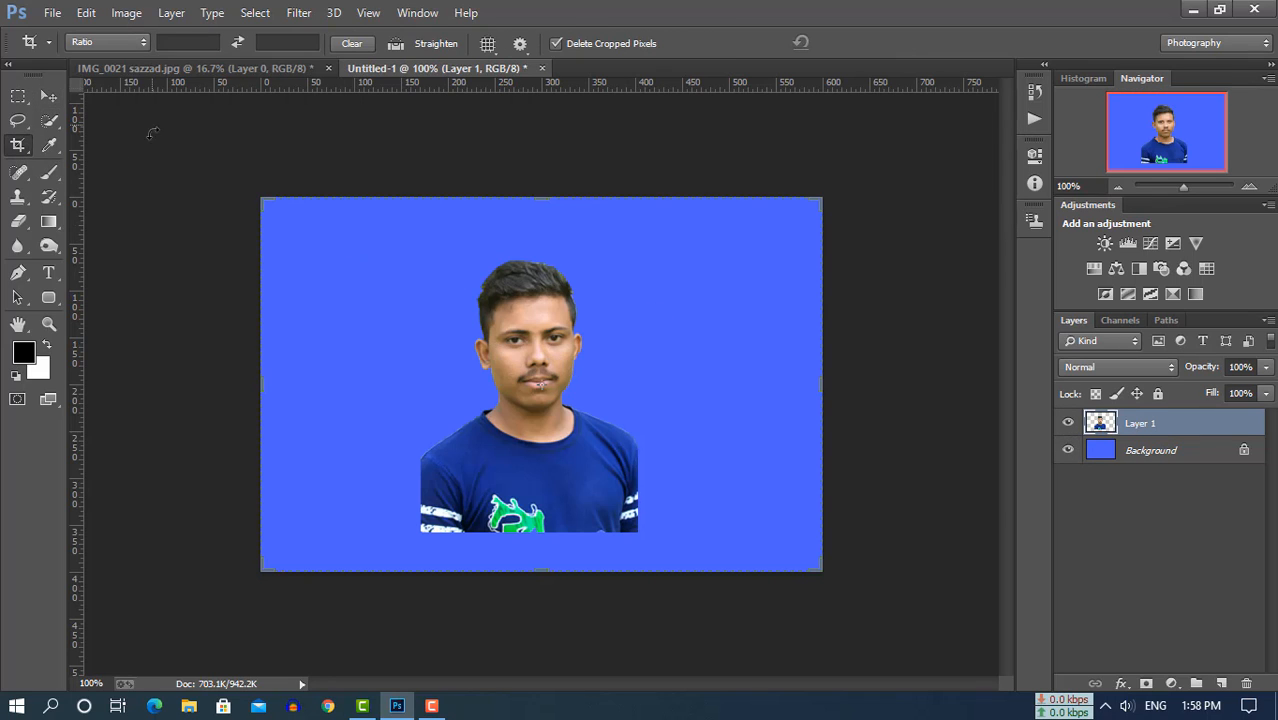
click(125, 44)
click(122, 69)
click(183, 41)
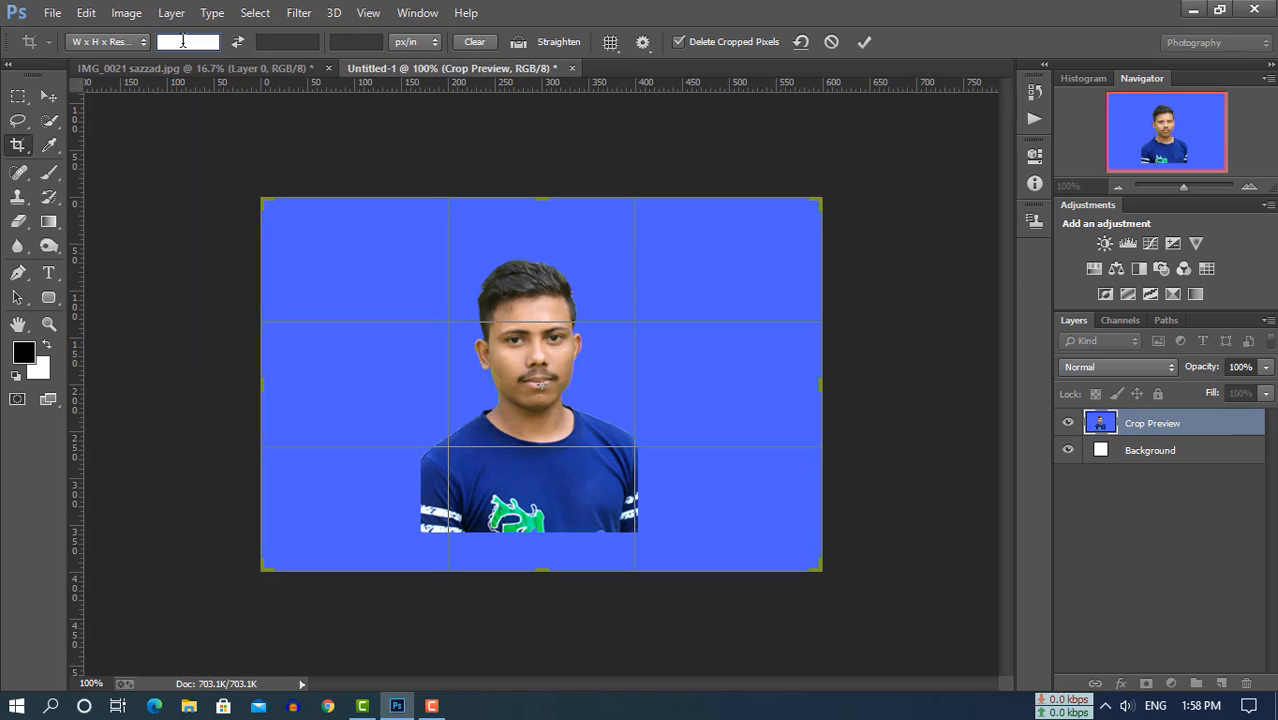
text(1.5 in)
click(286, 42)
text(2)
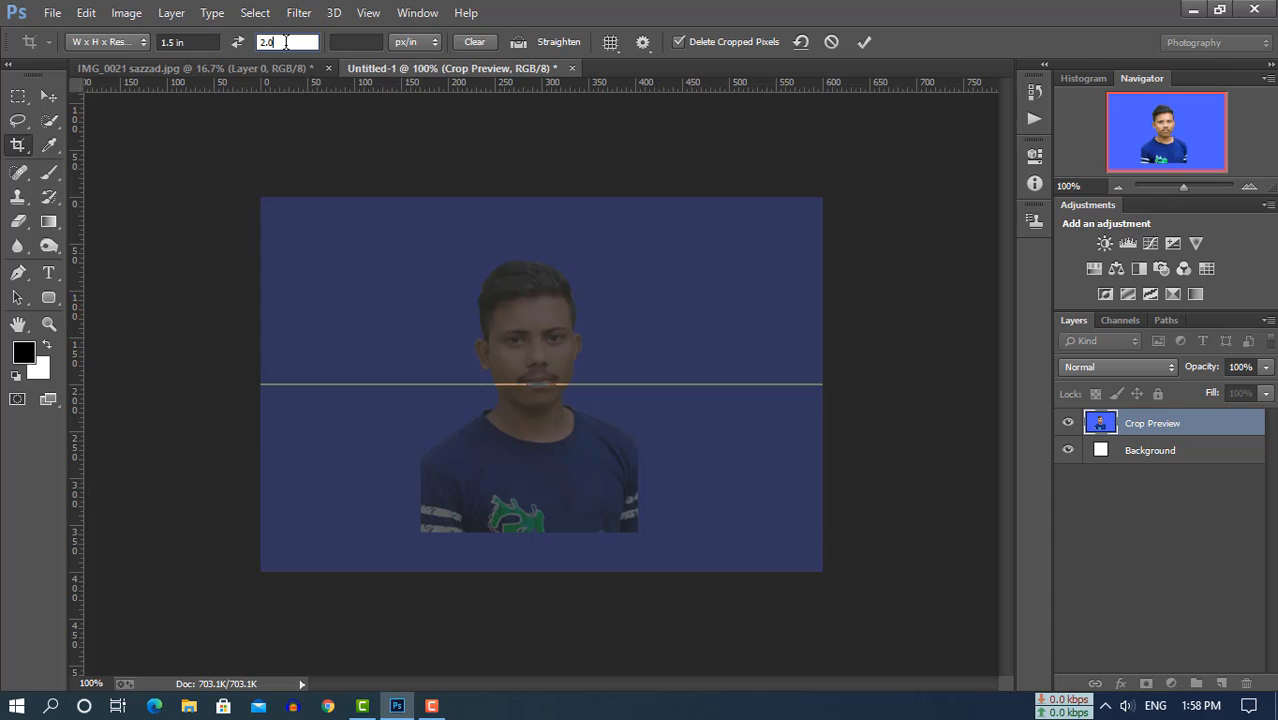
click(336, 42)
text(300)
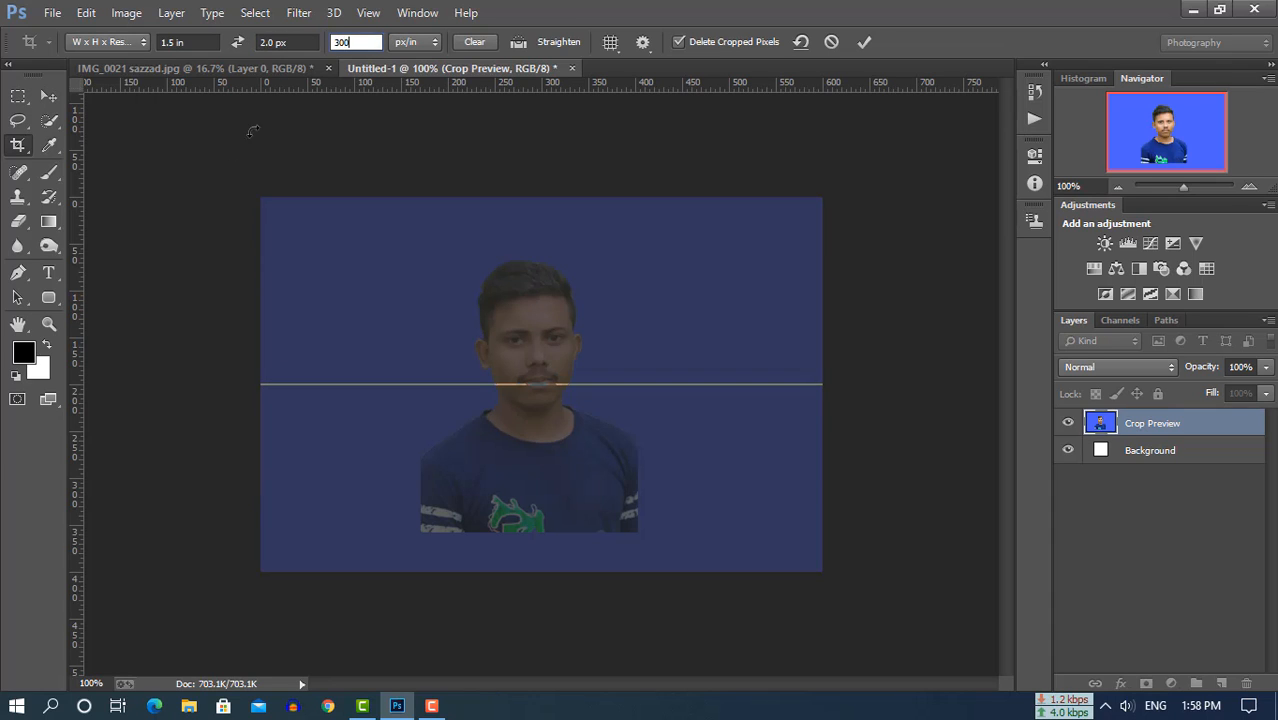
click(50, 98)
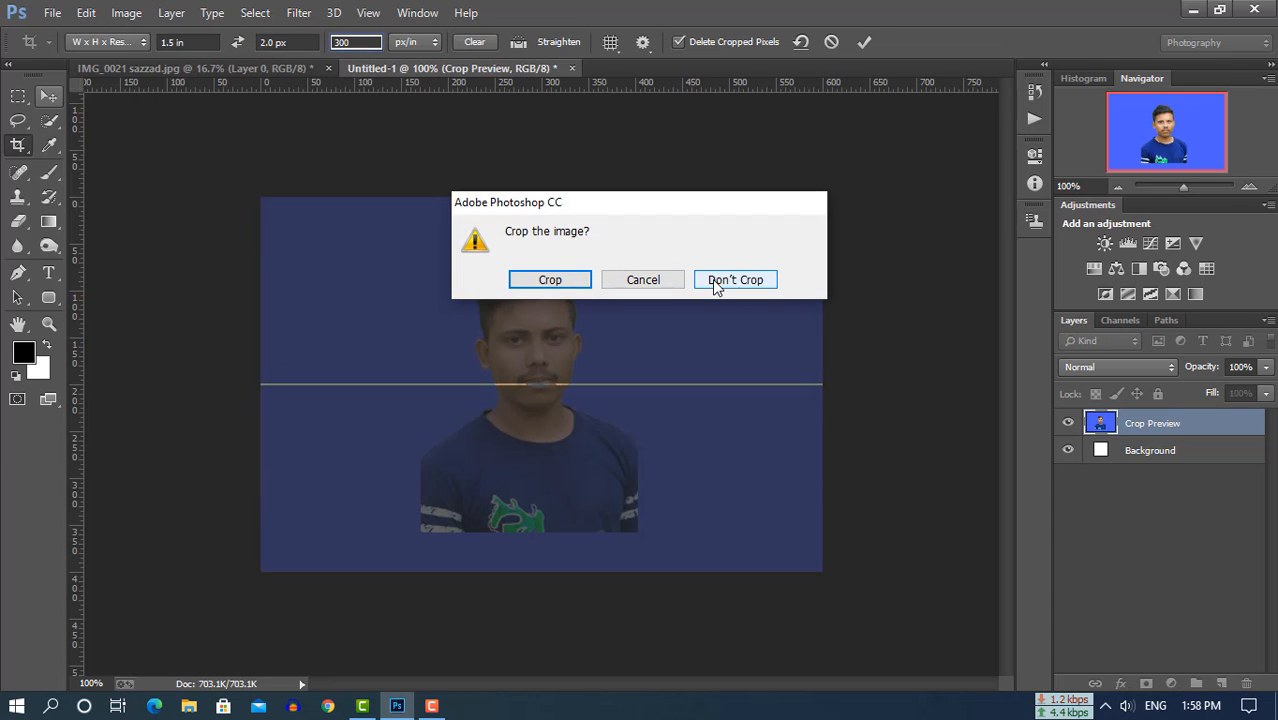
click(734, 280)
click(16, 146)
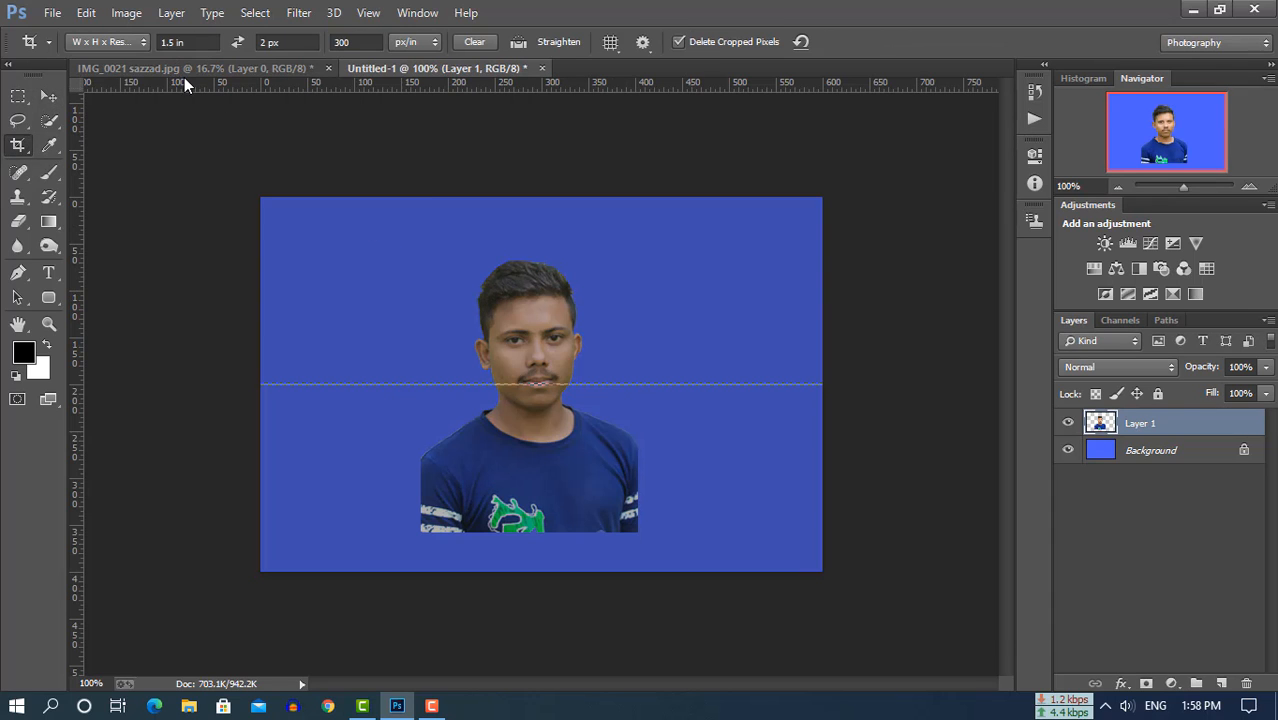
click(267, 45)
text(.2)
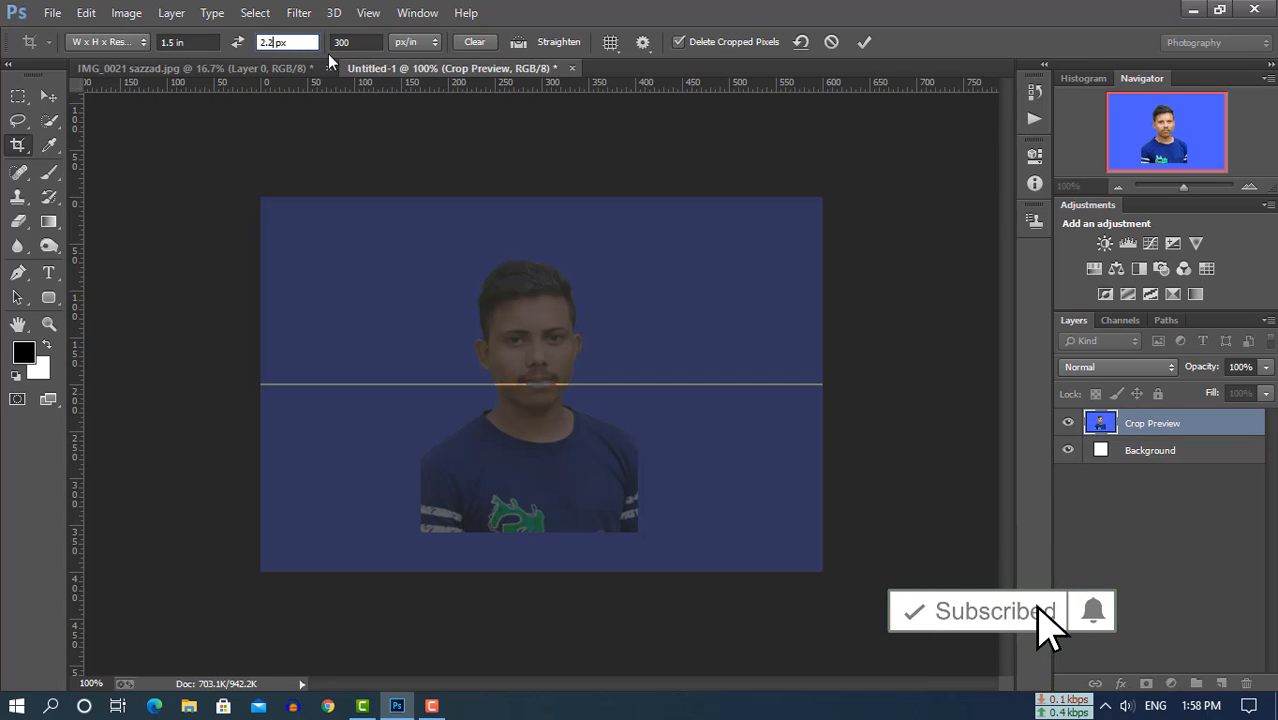
key(BackSpace)
text(0)
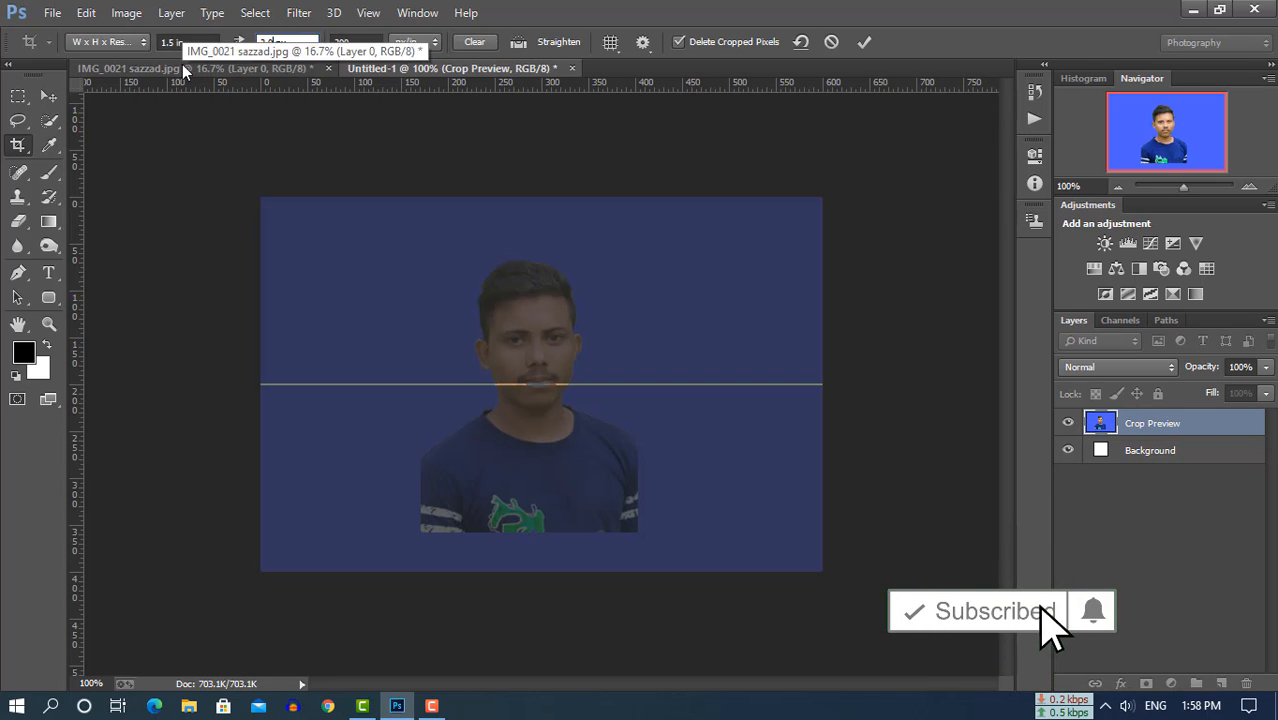
click(408, 44)
click(410, 85)
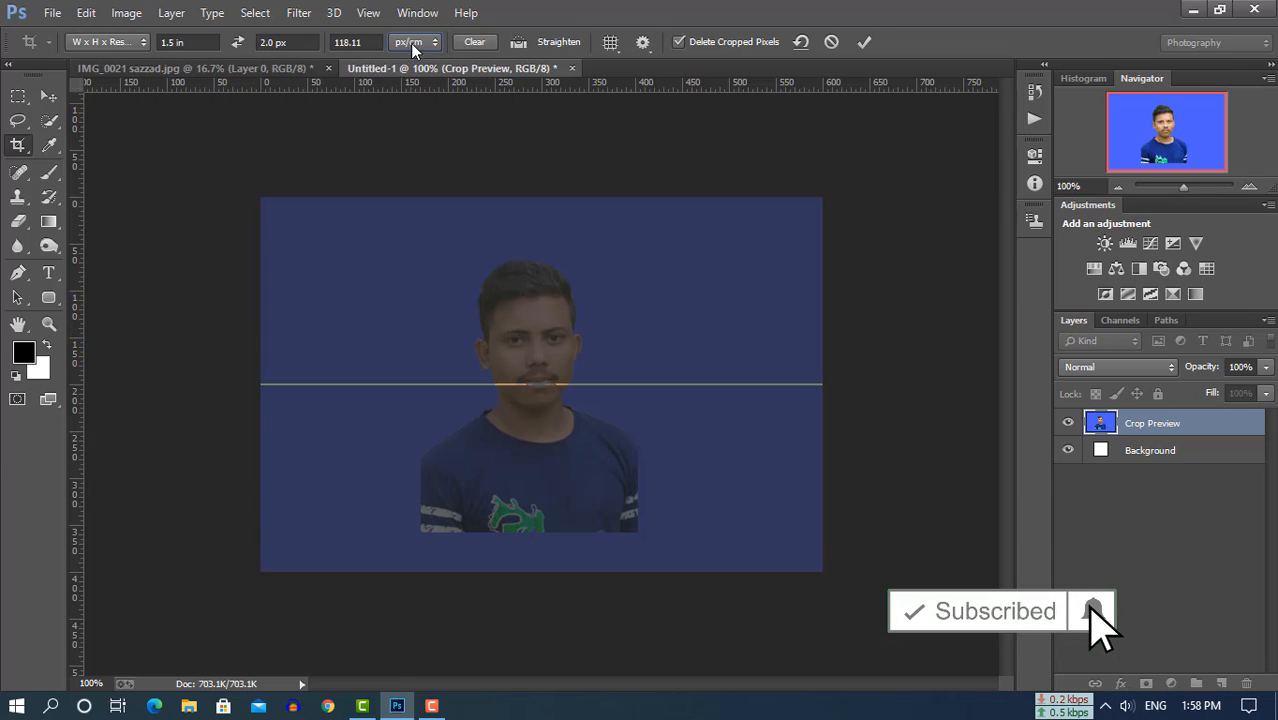
click(418, 44)
click(402, 61)
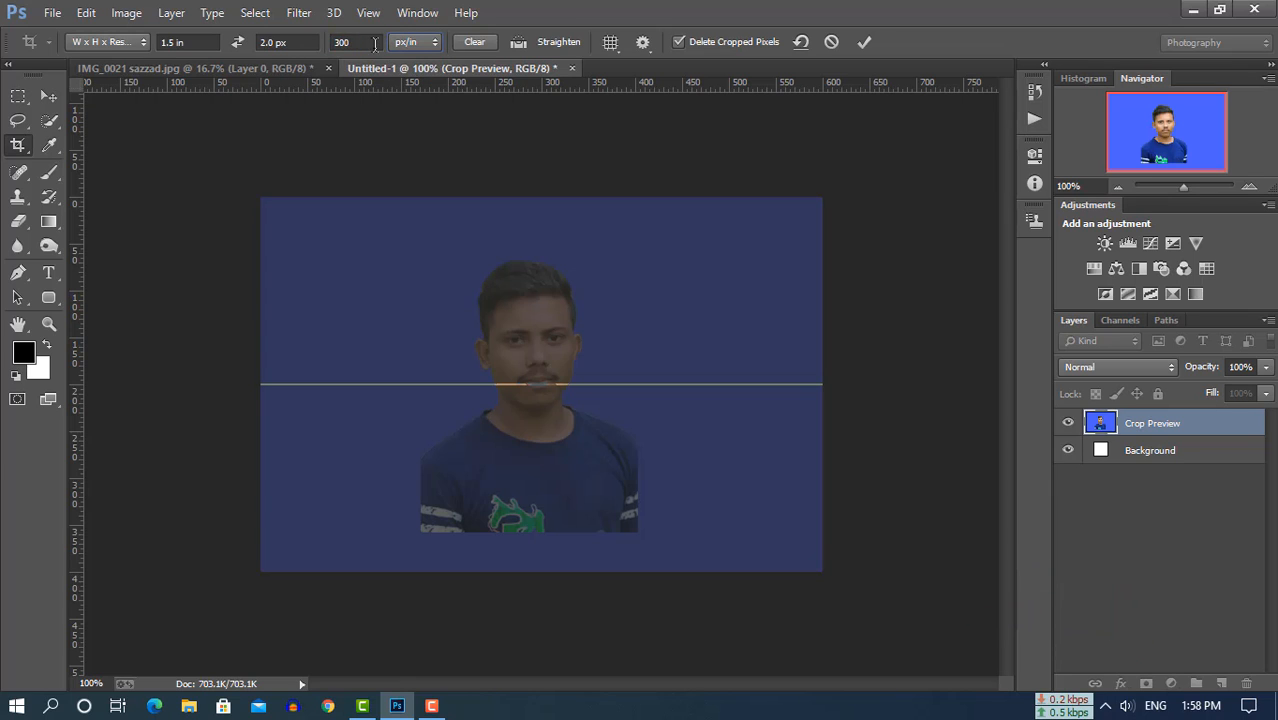
click(48, 96)
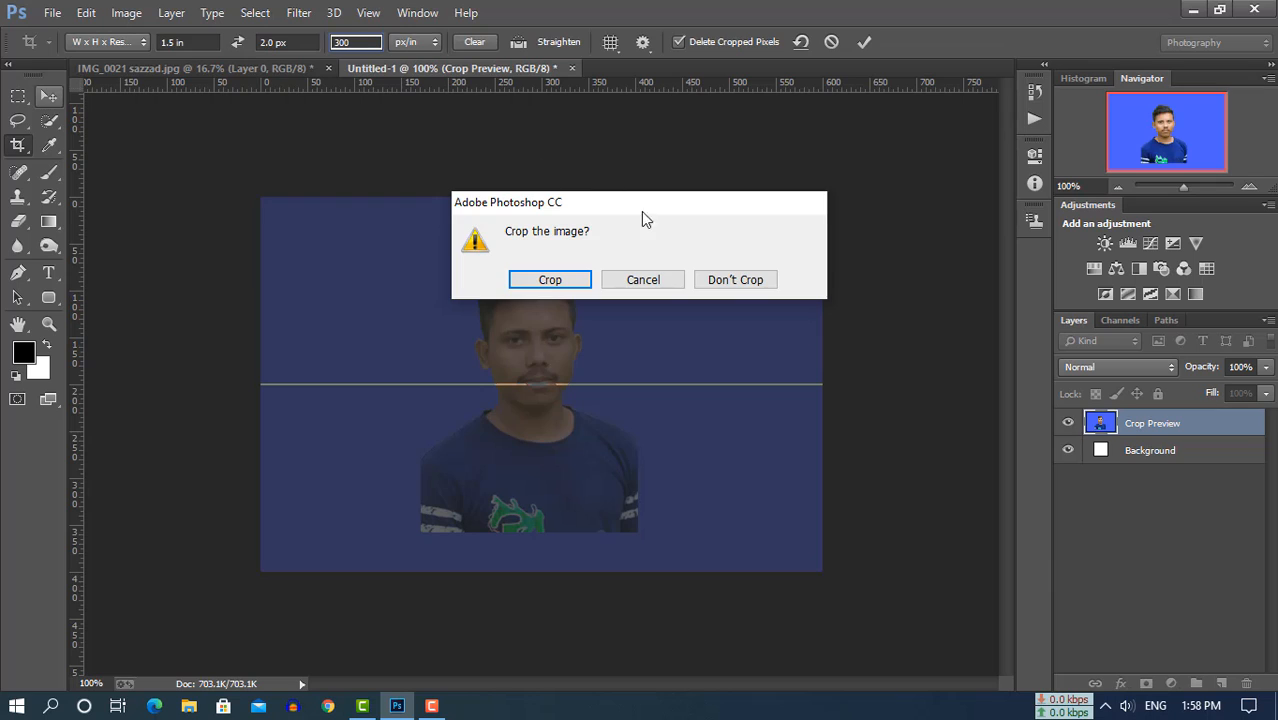
key(d)
Set the crop height to 2 in, discard the pending crop and reactivate the Crop tool
click(18, 147)
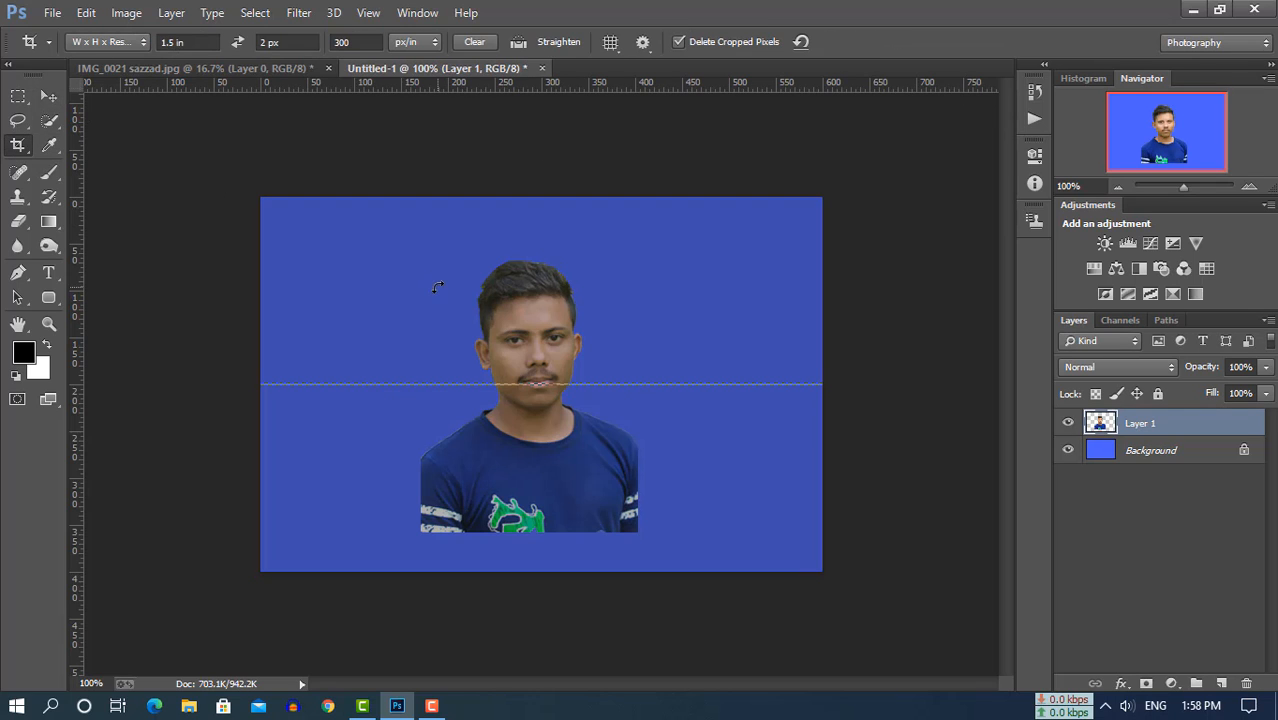
click(178, 42)
click(299, 45)
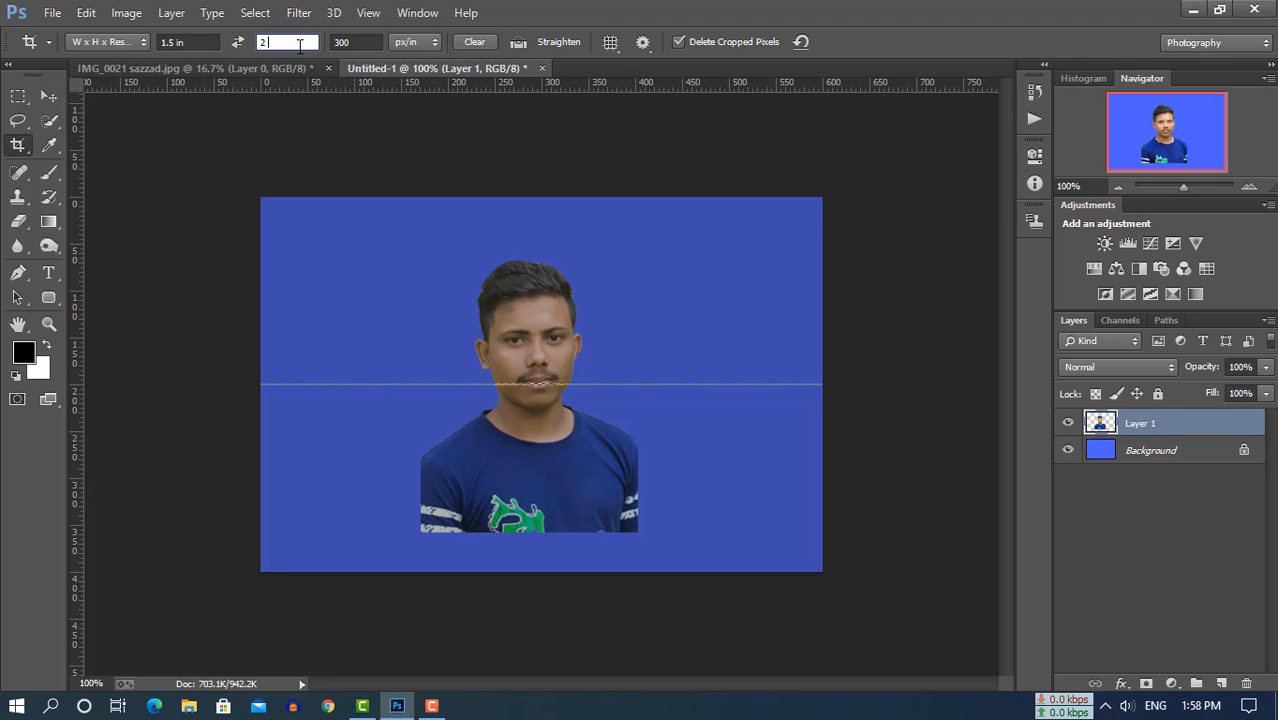
text(in)
click(49, 97)
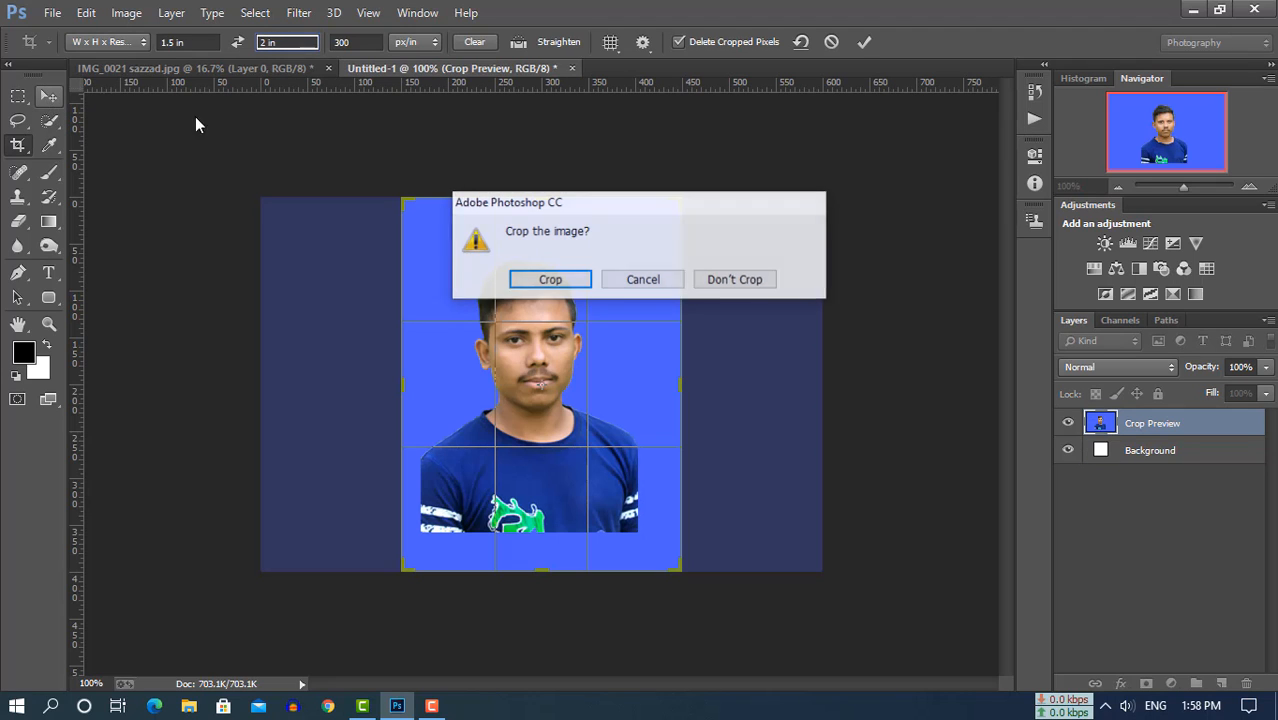
click(749, 287)
key(c)
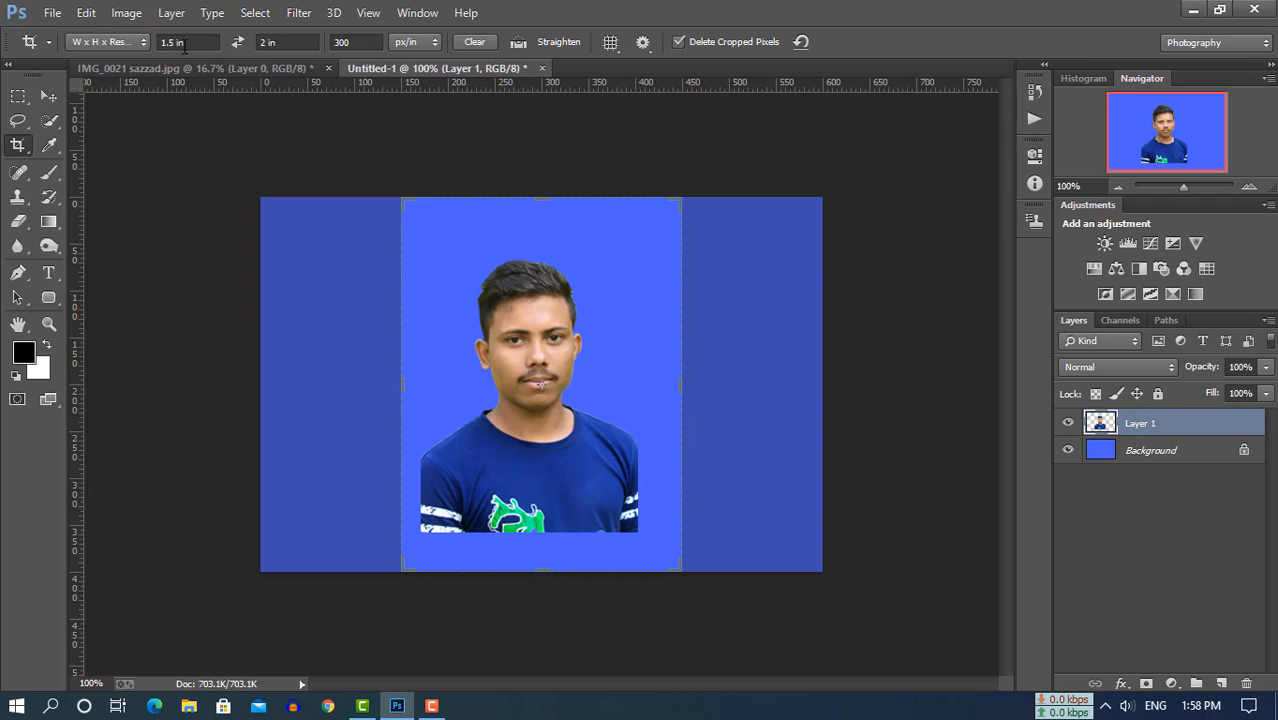
Frame the man's head and shoulders with the 1.5 x 2 in crop box, then enlarge it slightly from its corners
drag(452, 264, 628, 498)
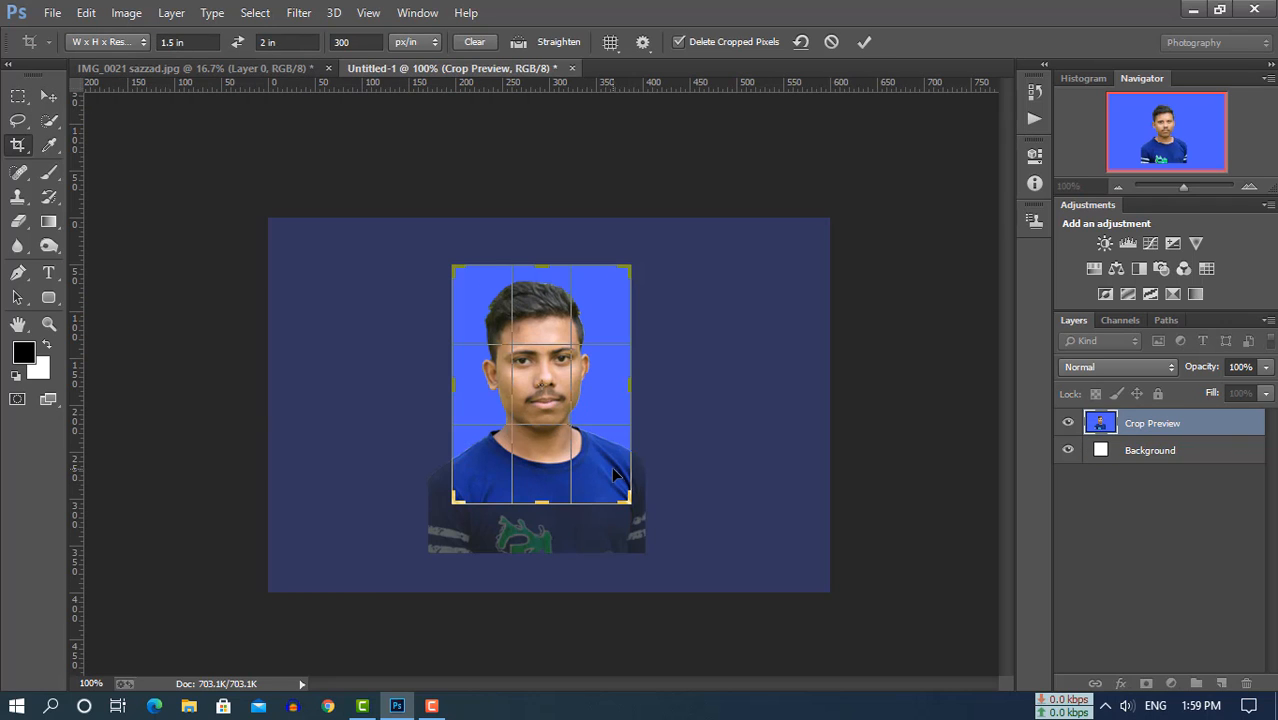
key(ctrl+plus)
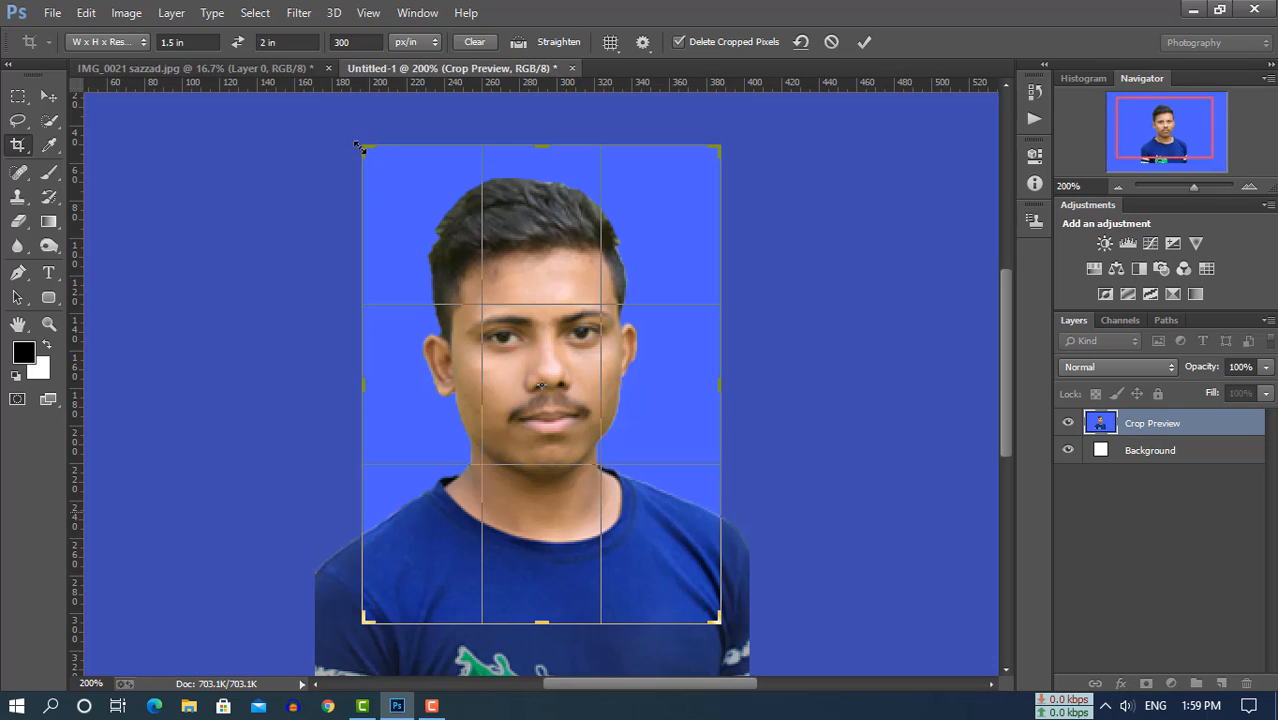
drag(358, 146, 347, 126)
drag(736, 641, 734, 641)
key(ctrl+minus)
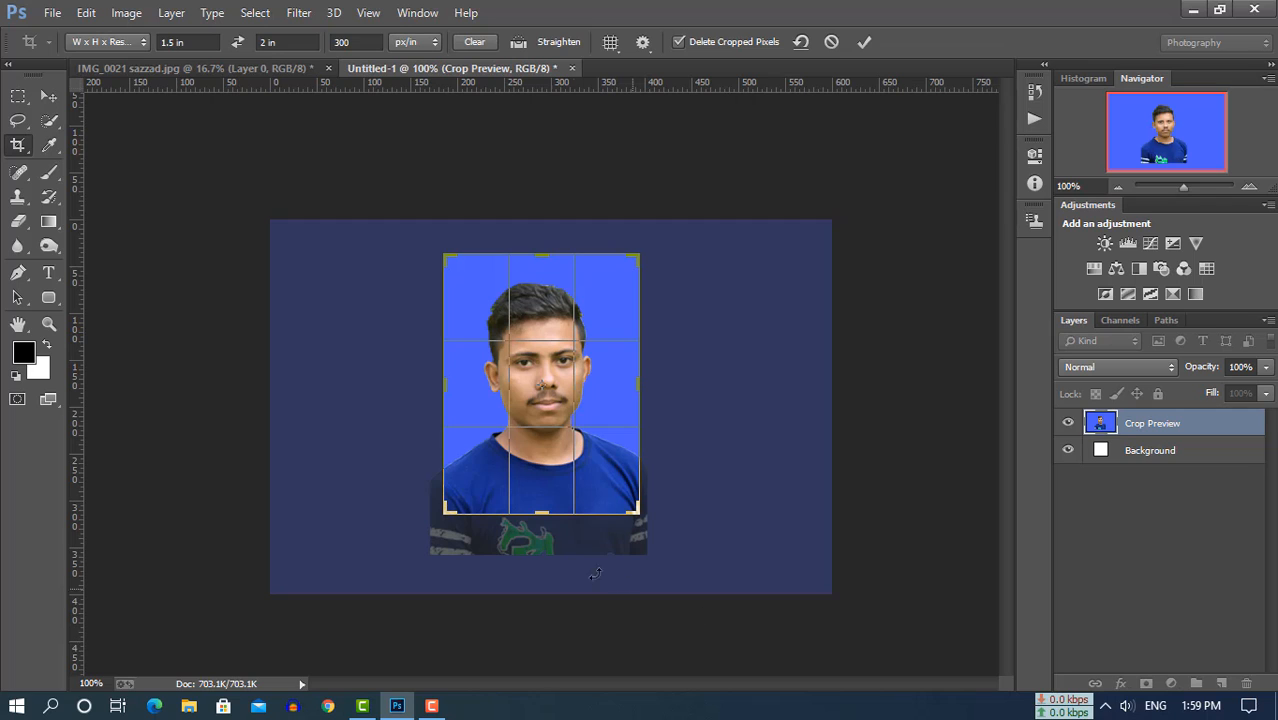
Tighten the crop frame slightly, adjust the picture's position inside it and apply the crop
drag(545, 514, 546, 507)
mouse_move(548, 463)
mouse_down()
mouse_move(550, 479)
mouse_move(549, 467)
mouse_up()
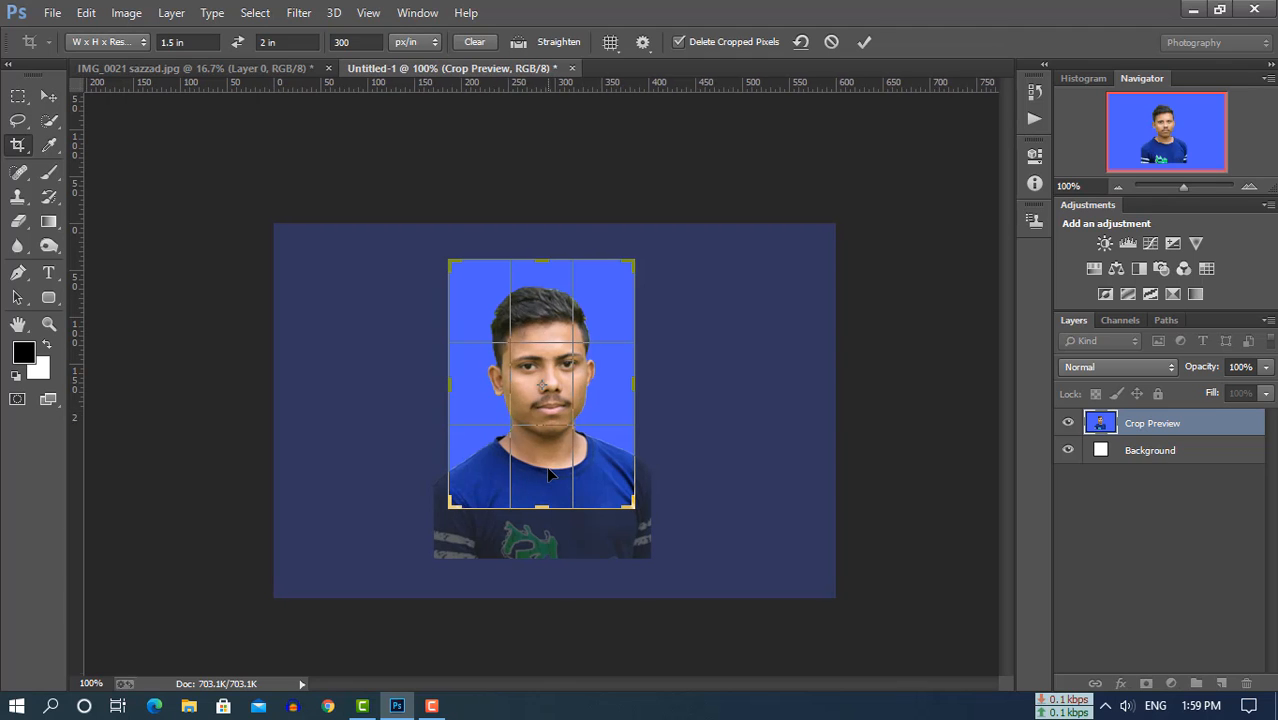
key(Up)
key(Up)
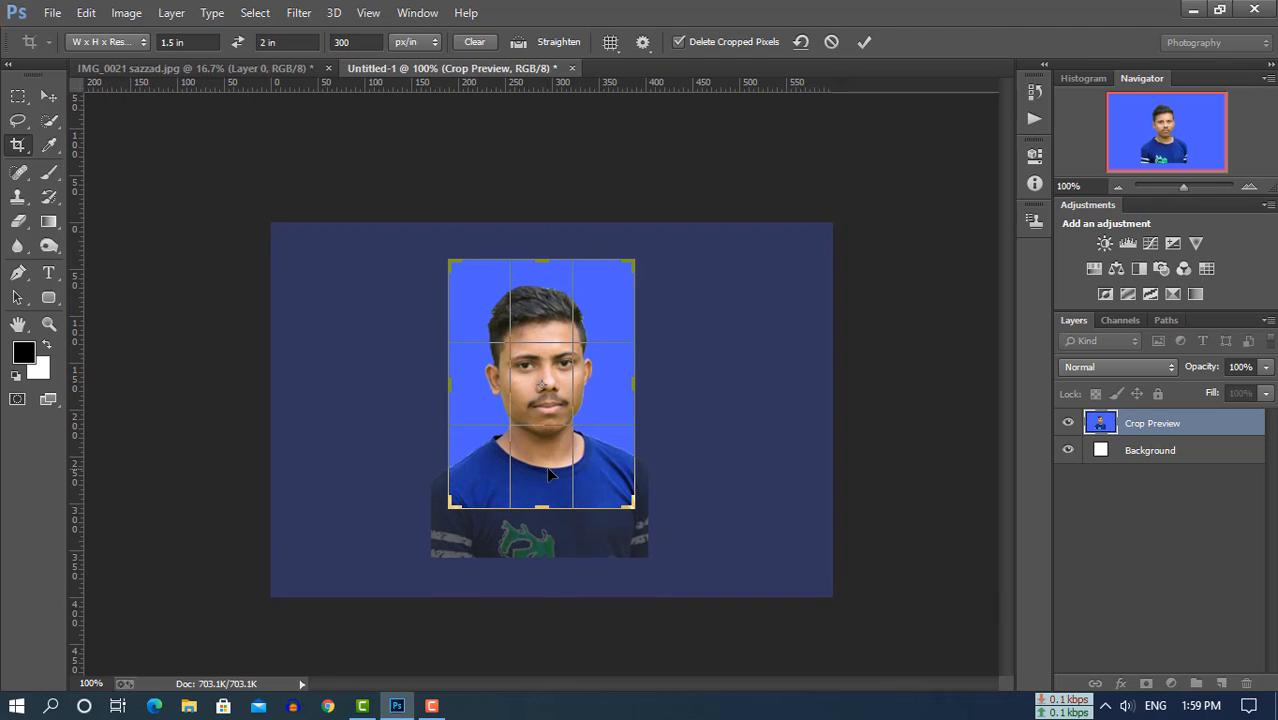
key(Return)
key(ctrl+minus)
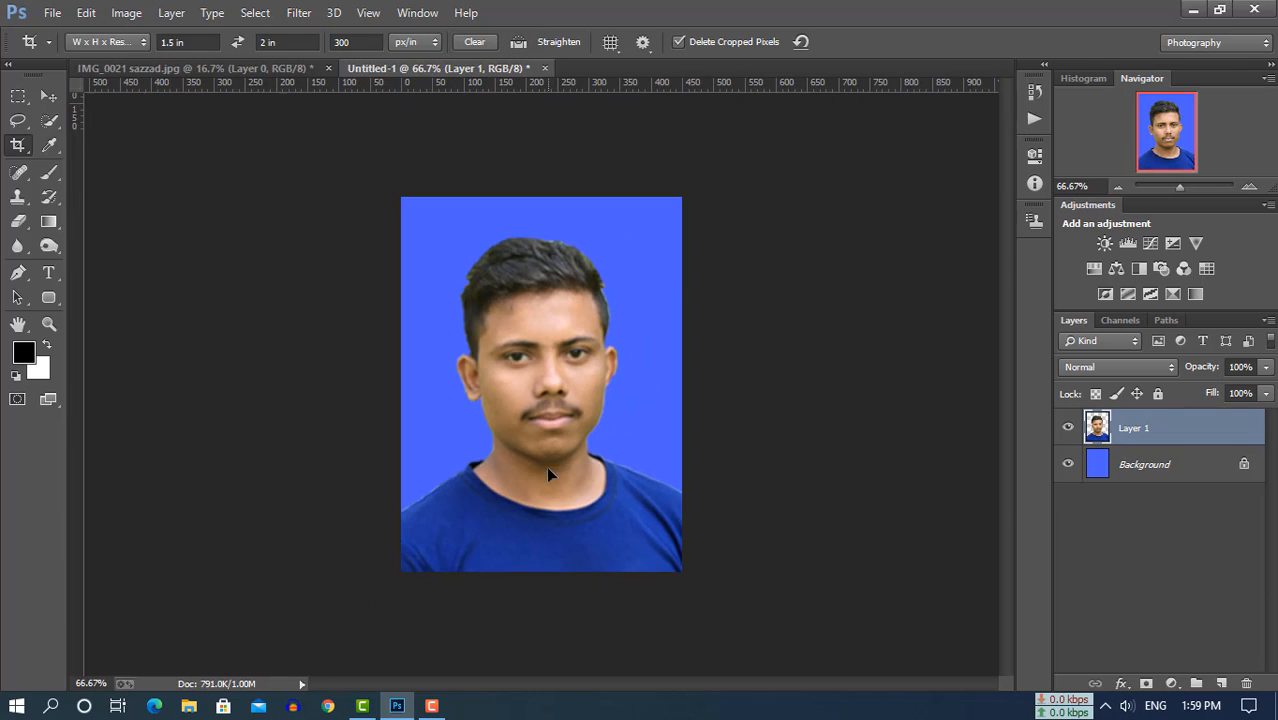
Unlock the blue background layer and group it with the man's layer
shift+click(1162, 460)
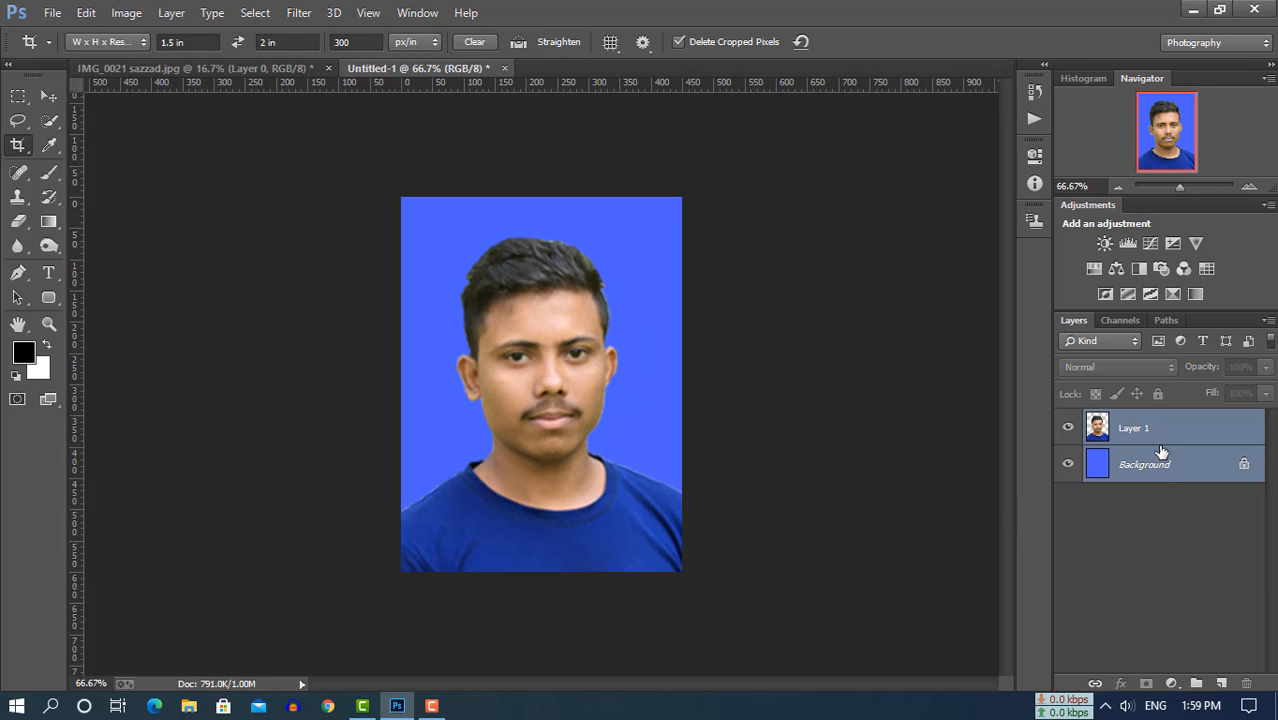
click(1244, 464)
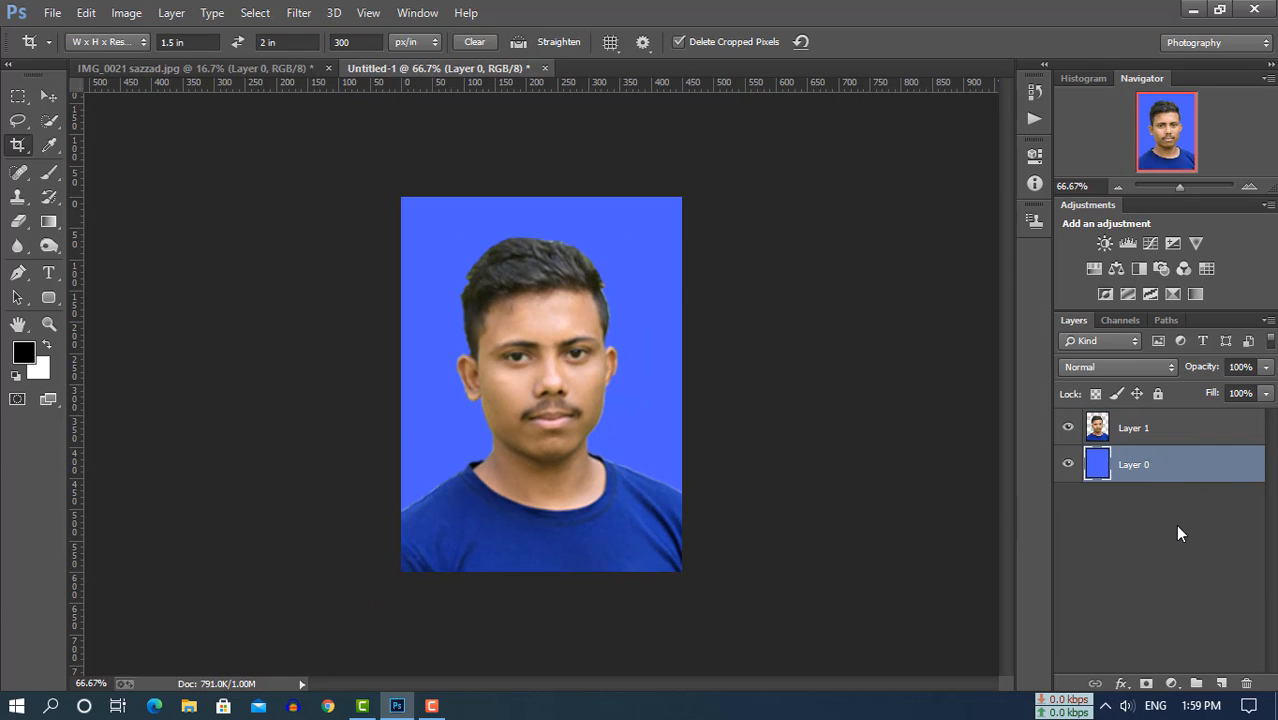
shift+click(1155, 430)
key(ctrl+g)
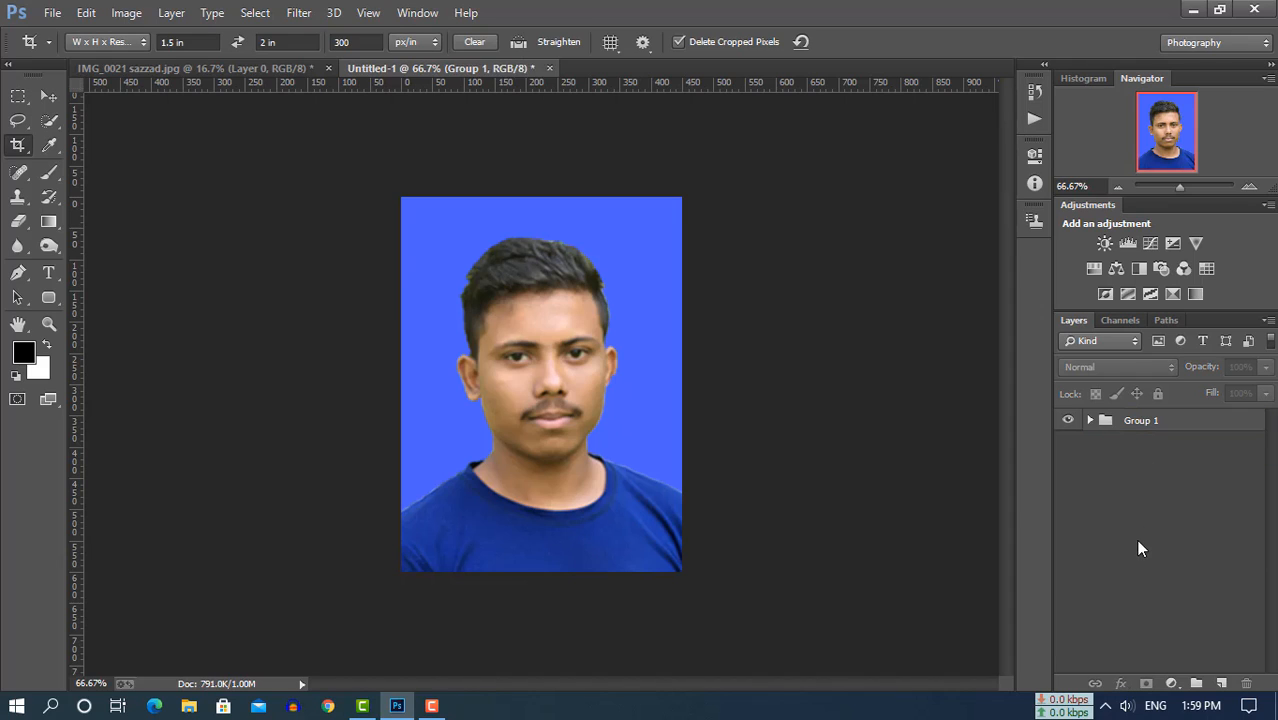
key(v)
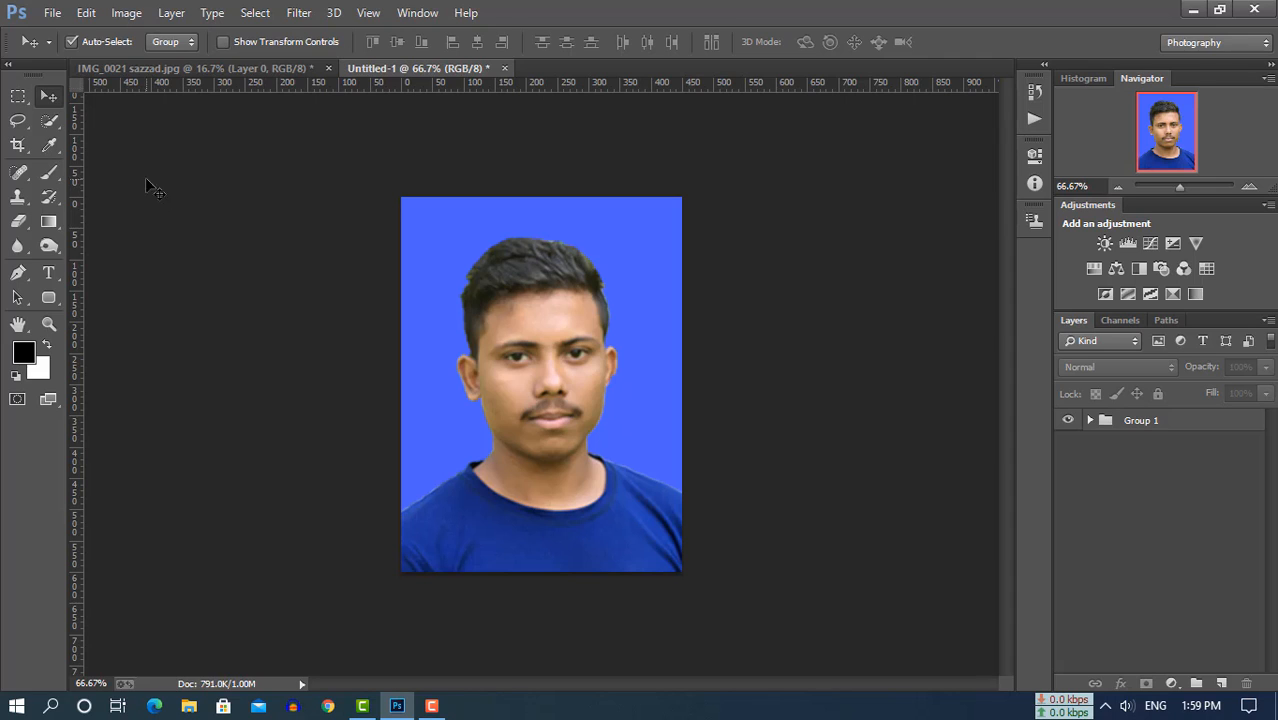
click(128, 14)
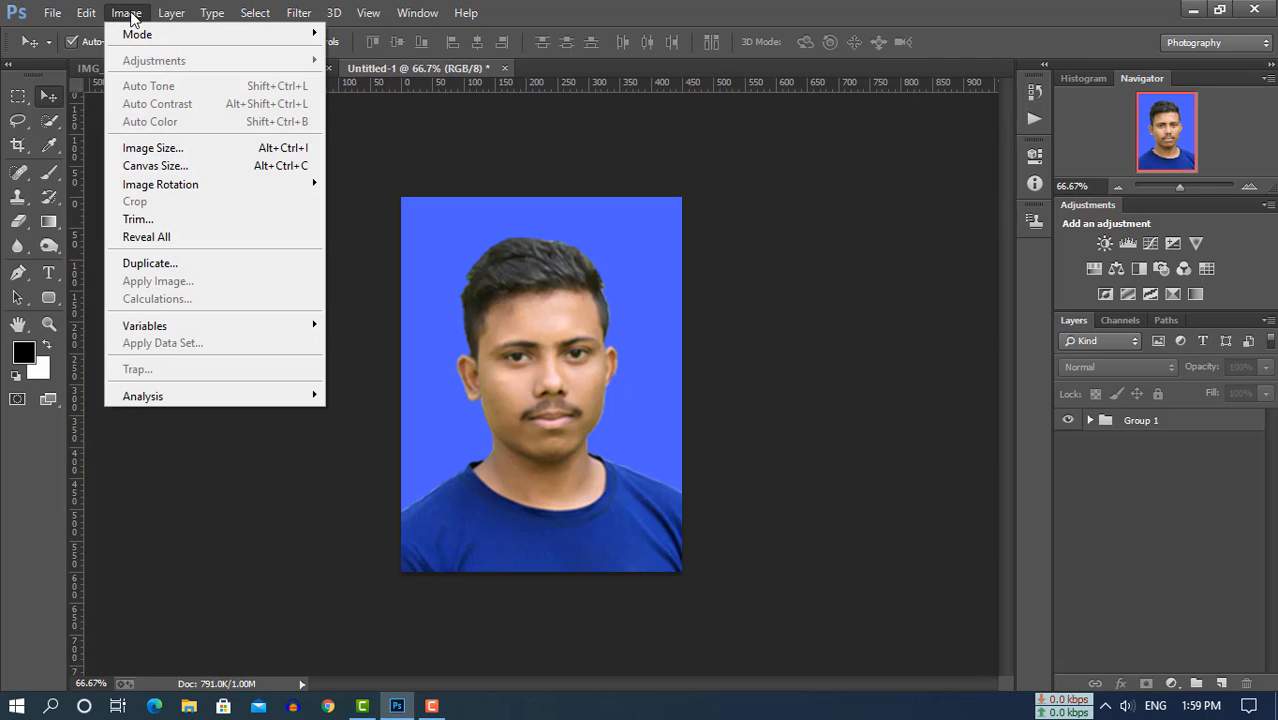
click(394, 217)
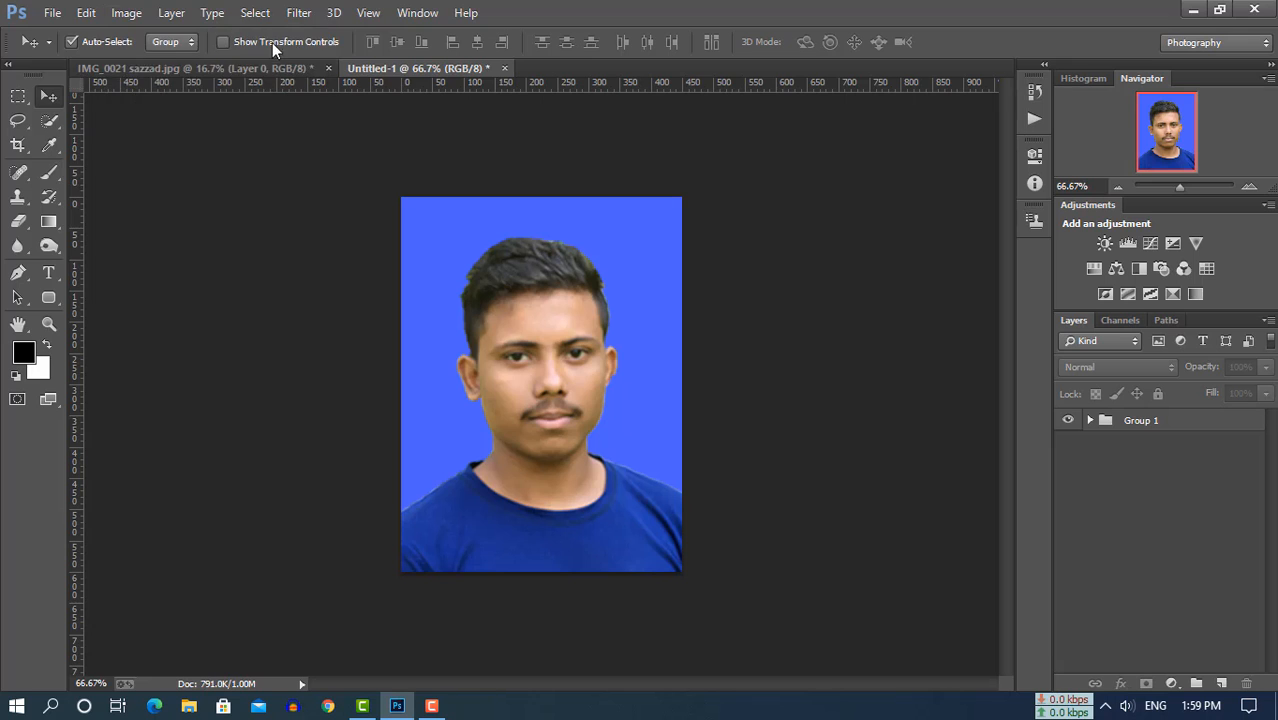
click(300, 13)
click(157, 171)
Start saving the composition as a new file and browse to the Desktop folder as its location
click(52, 13)
click(78, 184)
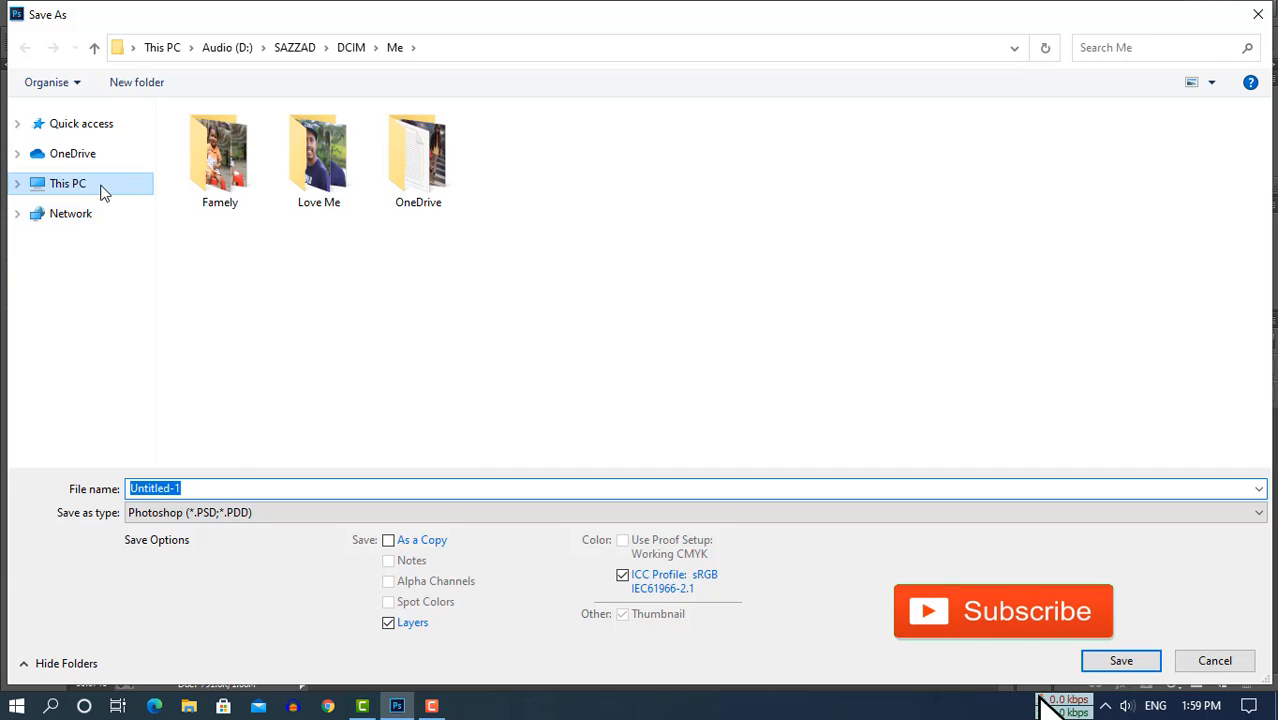
click(100, 190)
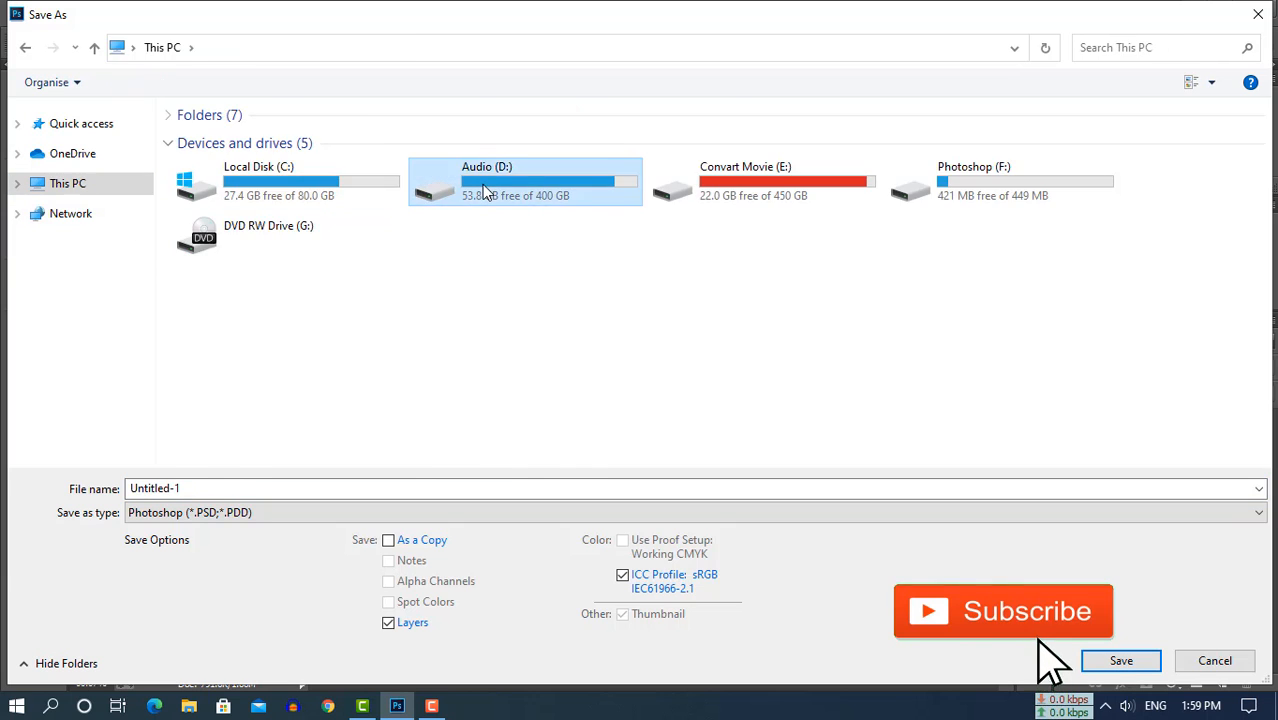
double_click(440, 180)
click(68, 183)
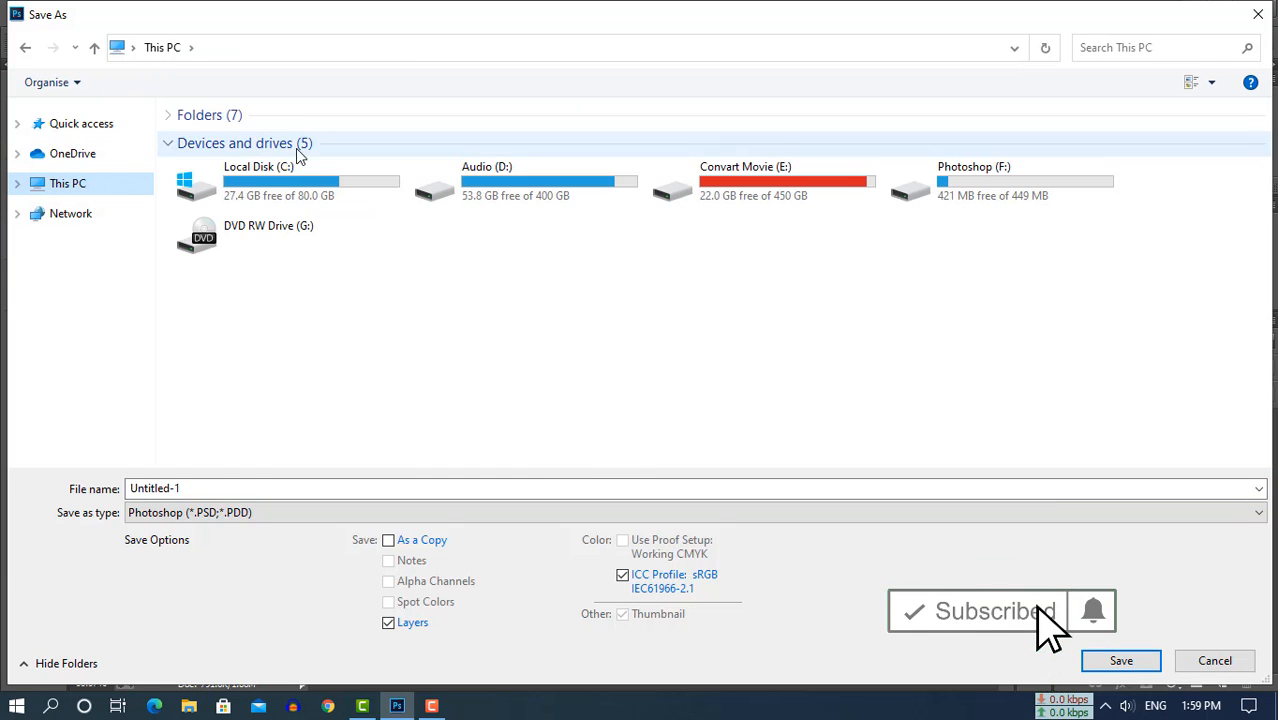
click(300, 117)
double_click(500, 147)
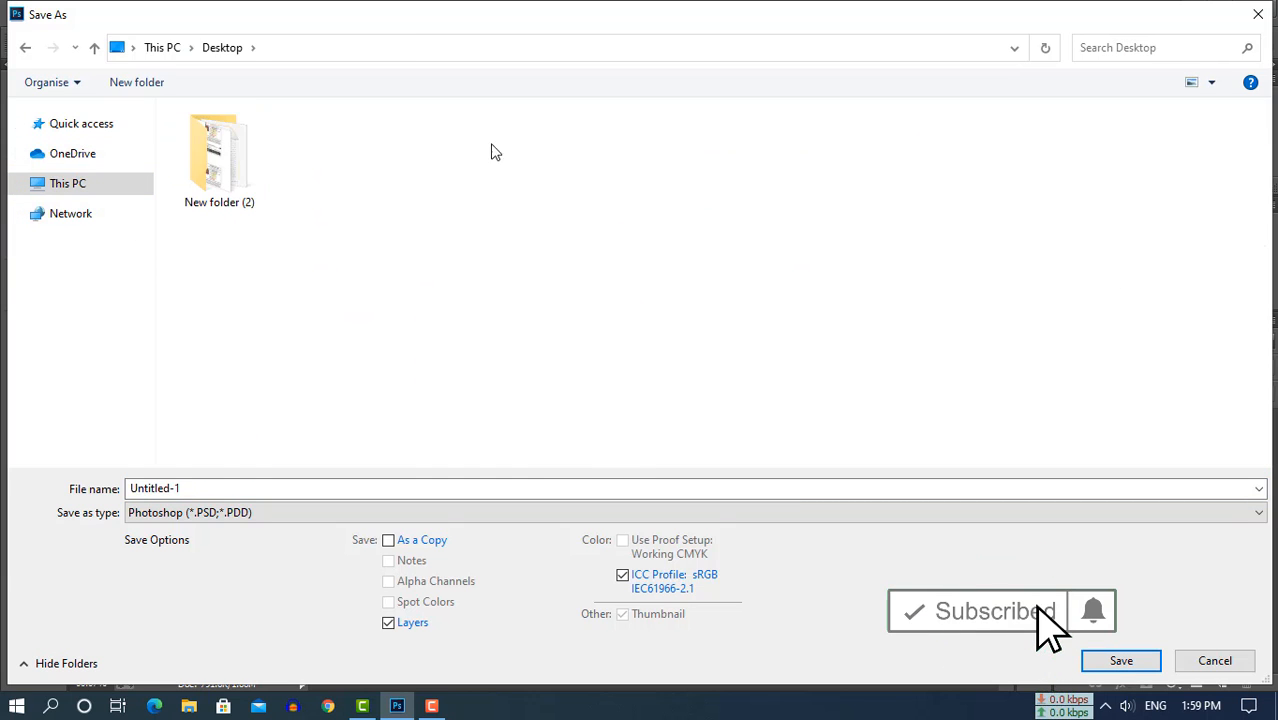
Name the file "Demo pic", choose the JPEG format and save it
double_click(222, 489)
key(BackSpace)
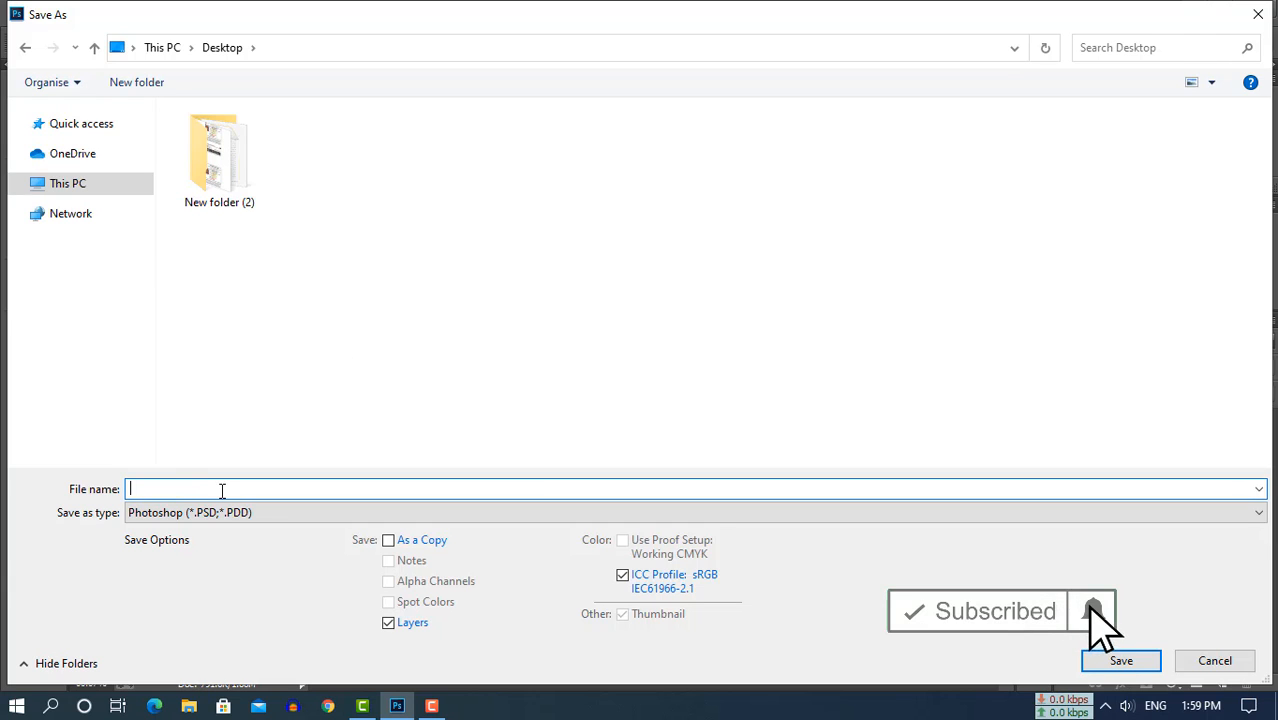
text(Demo pic)
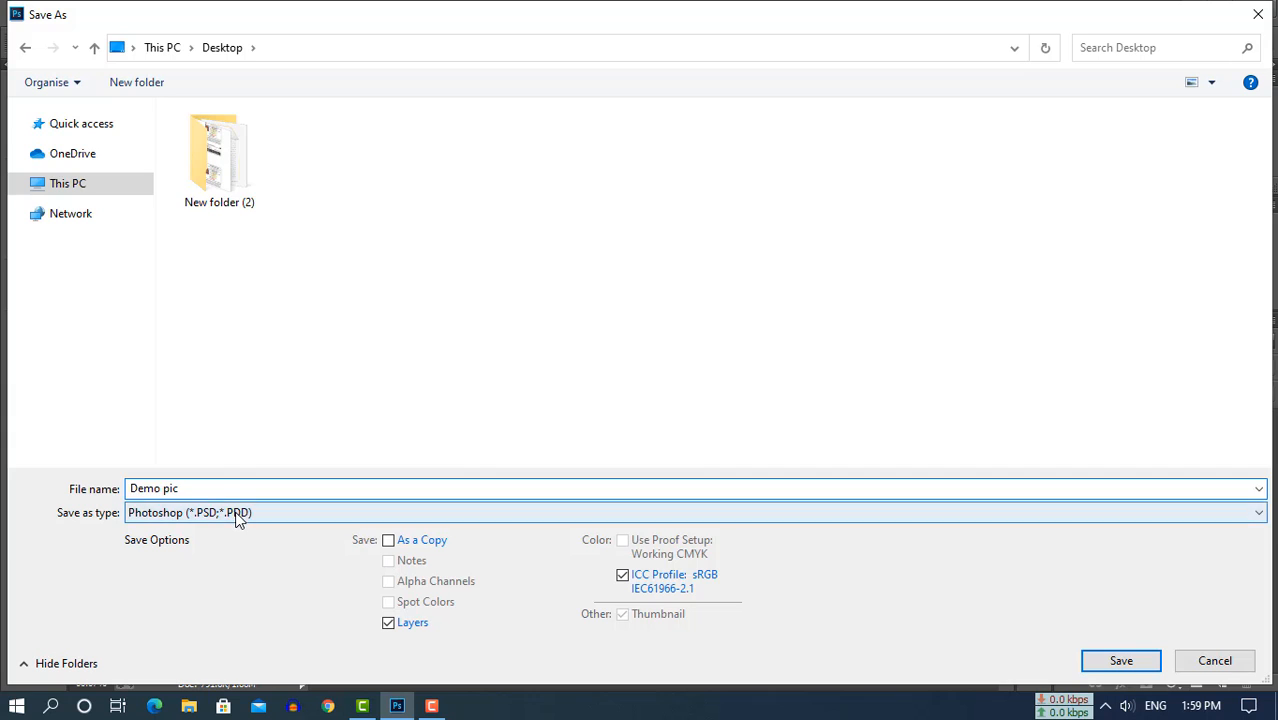
click(237, 514)
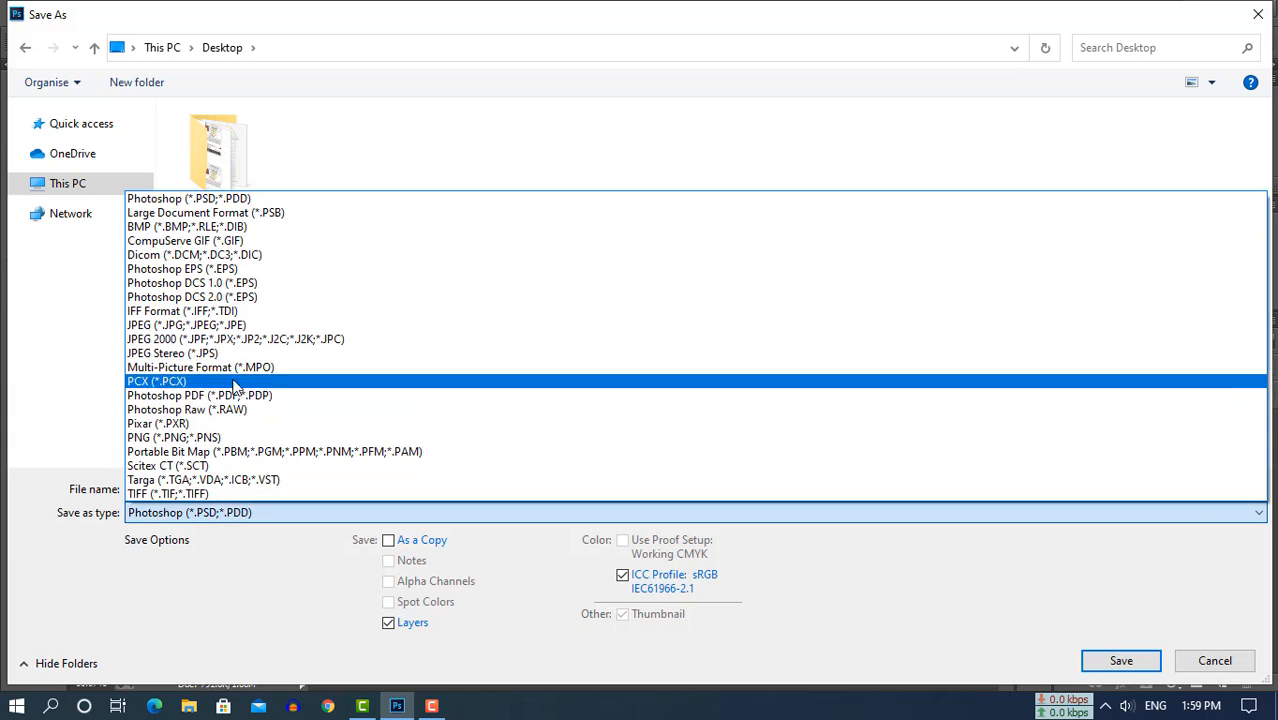
click(268, 326)
click(1125, 665)
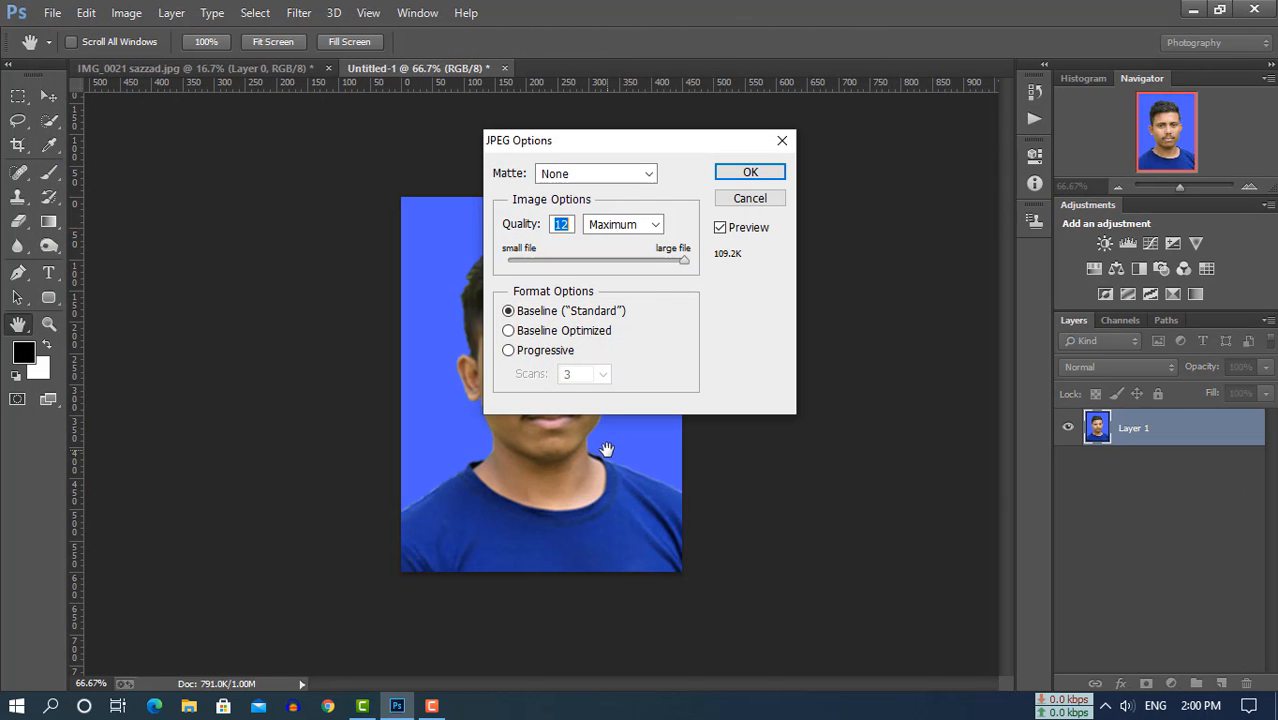
Set the JPEG quality to Maximum and confirm the JPEG options
click(645, 228)
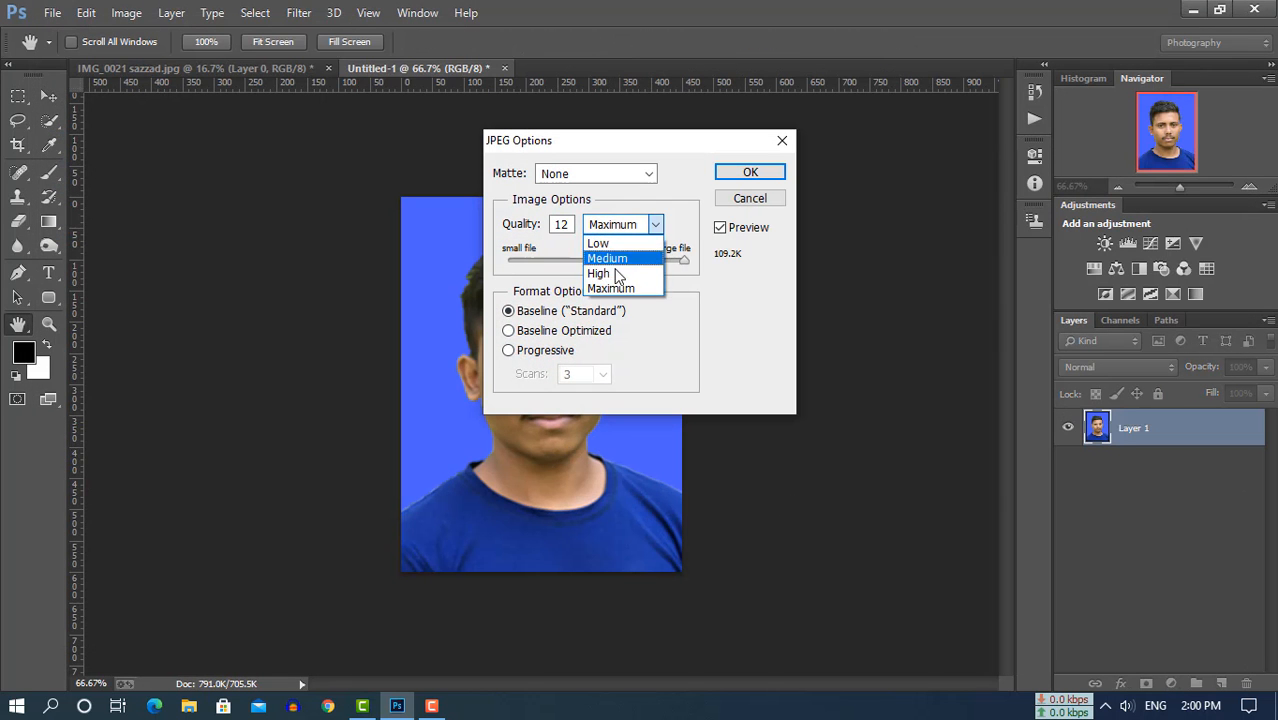
click(607, 288)
drag(685, 148, 900, 194)
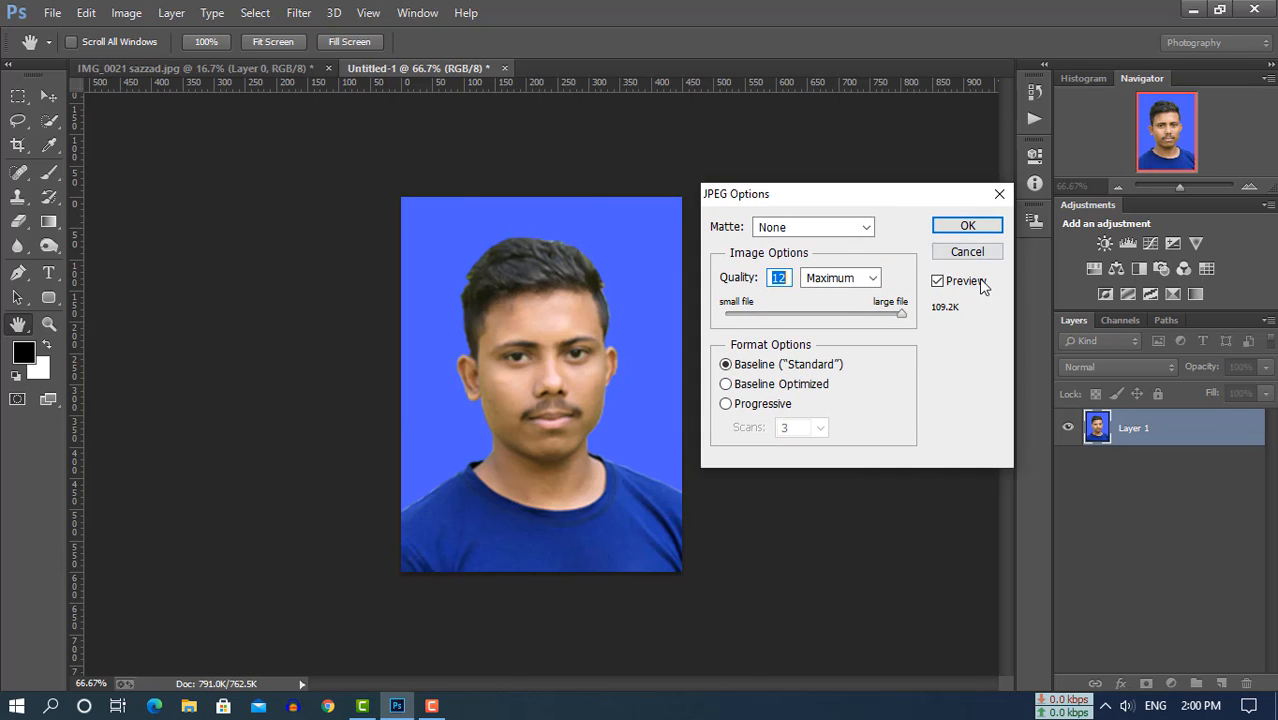
click(963, 219)
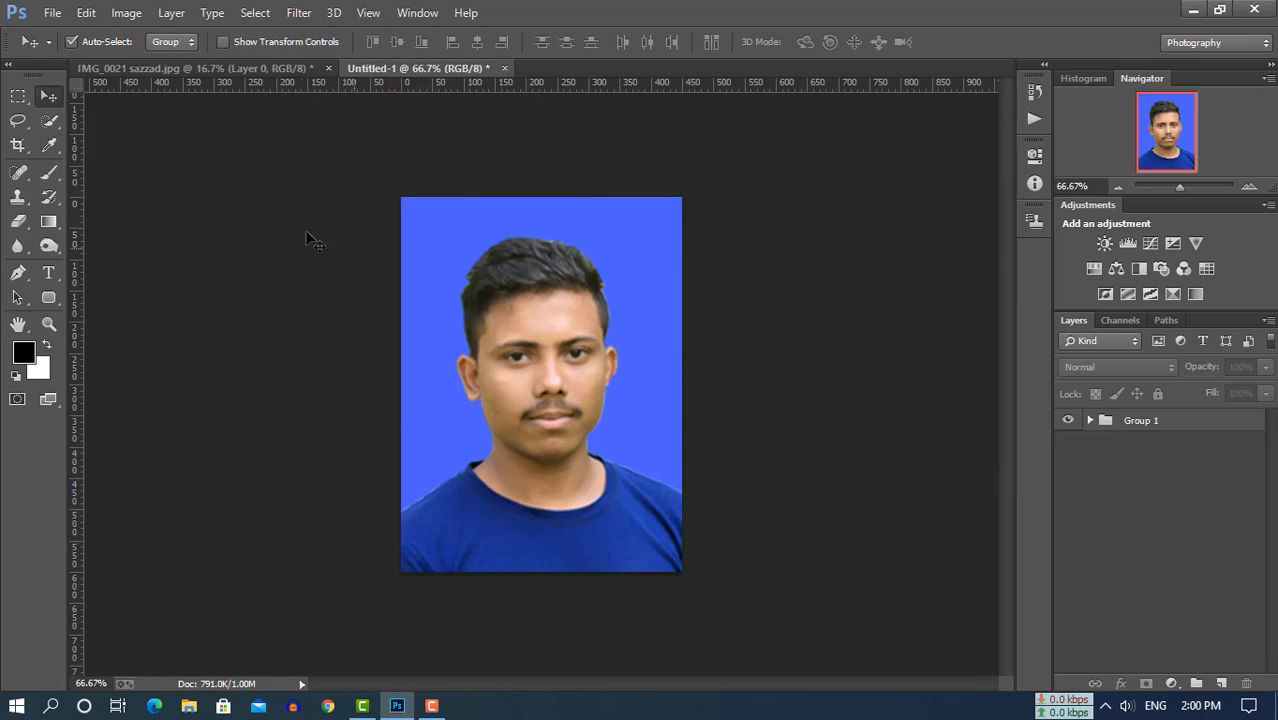
Close the original photo document and the untitled passport photo document
click(328, 68)
click(522, 282)
click(236, 67)
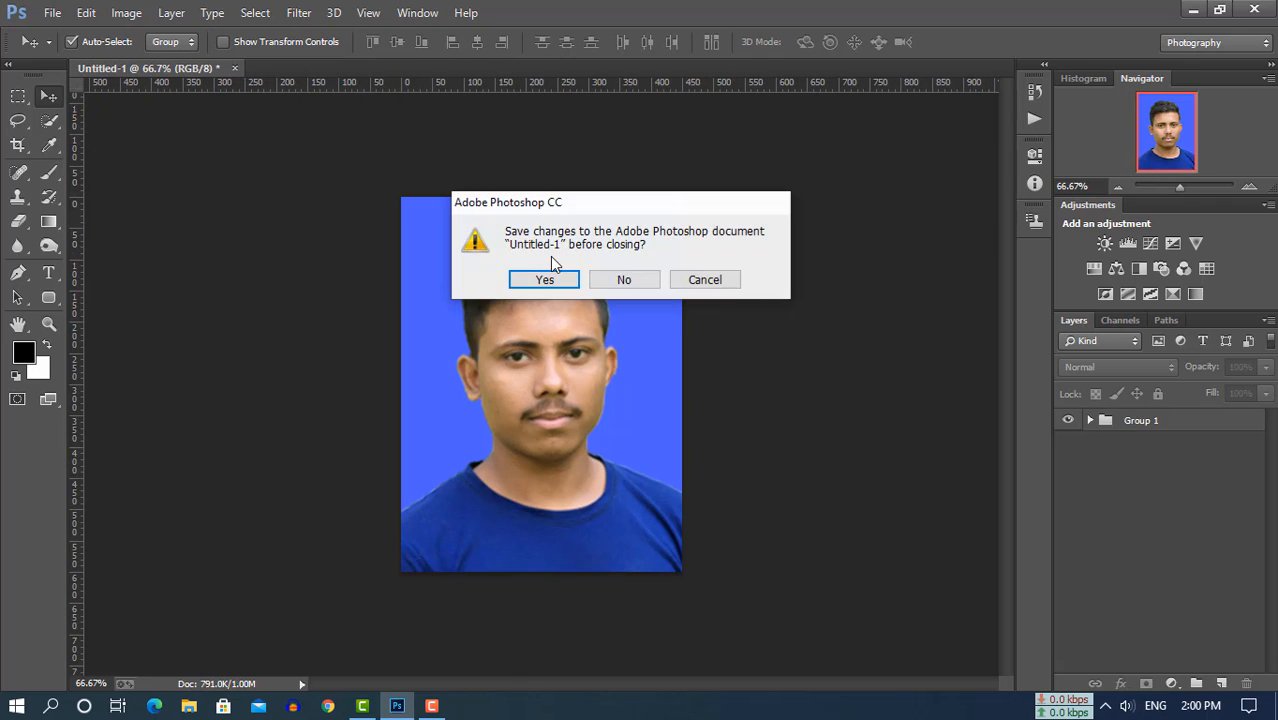
click(532, 279)
Open the Demo pic image from the Desktop, dock its window and fit it to the screen
click(52, 12)
click(138, 51)
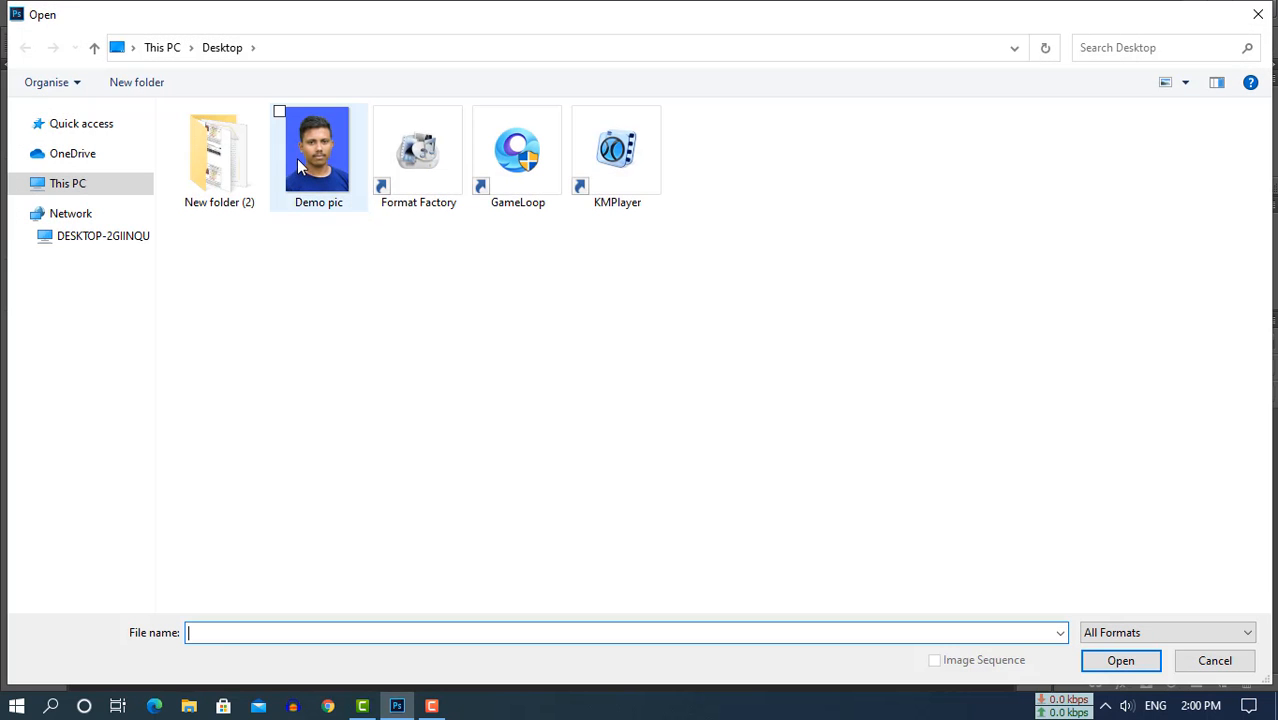
click(297, 158)
click(1100, 658)
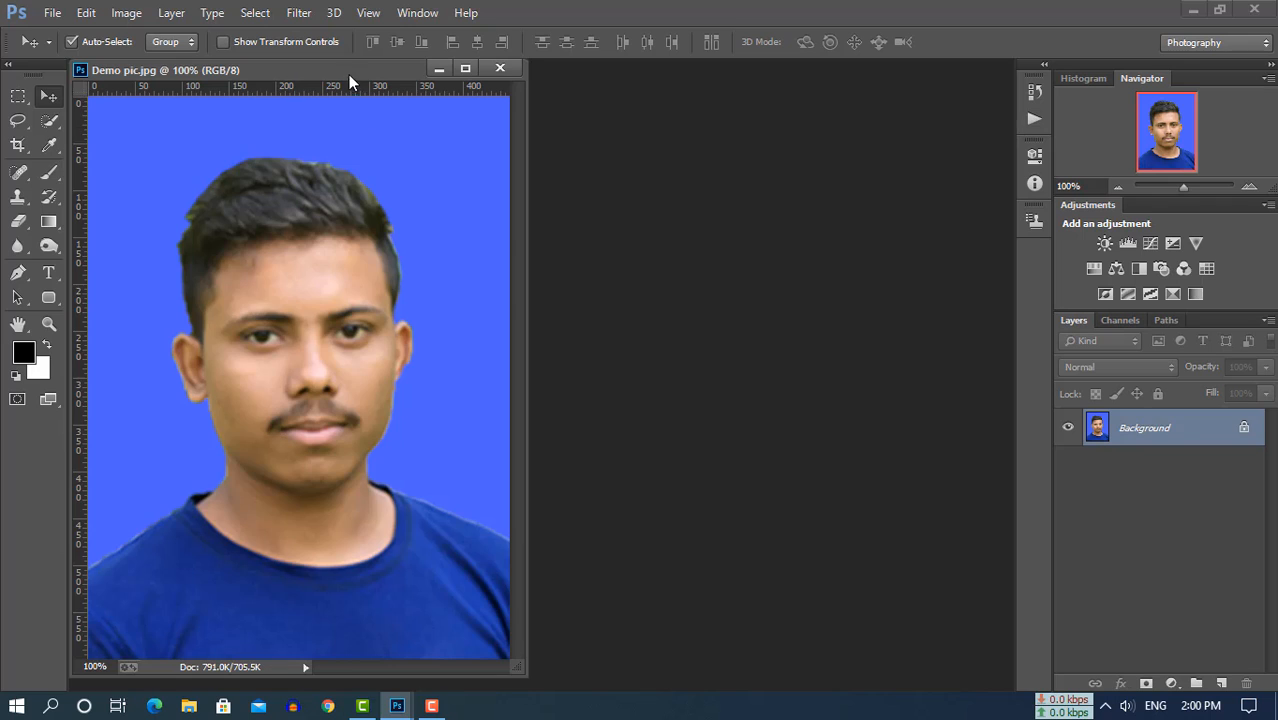
drag(349, 80, 460, 75)
key(ctrl+0)
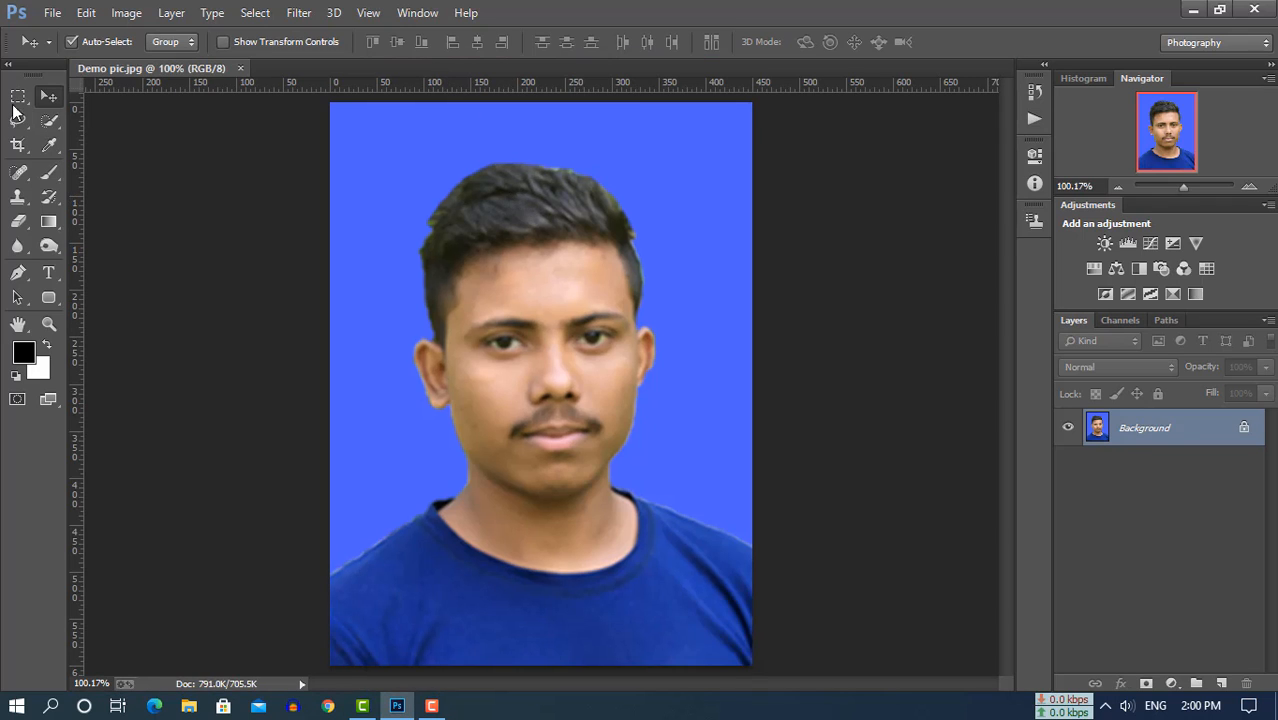
Unlock the Background layer of Demo pic and activate the Move tool
click(1245, 430)
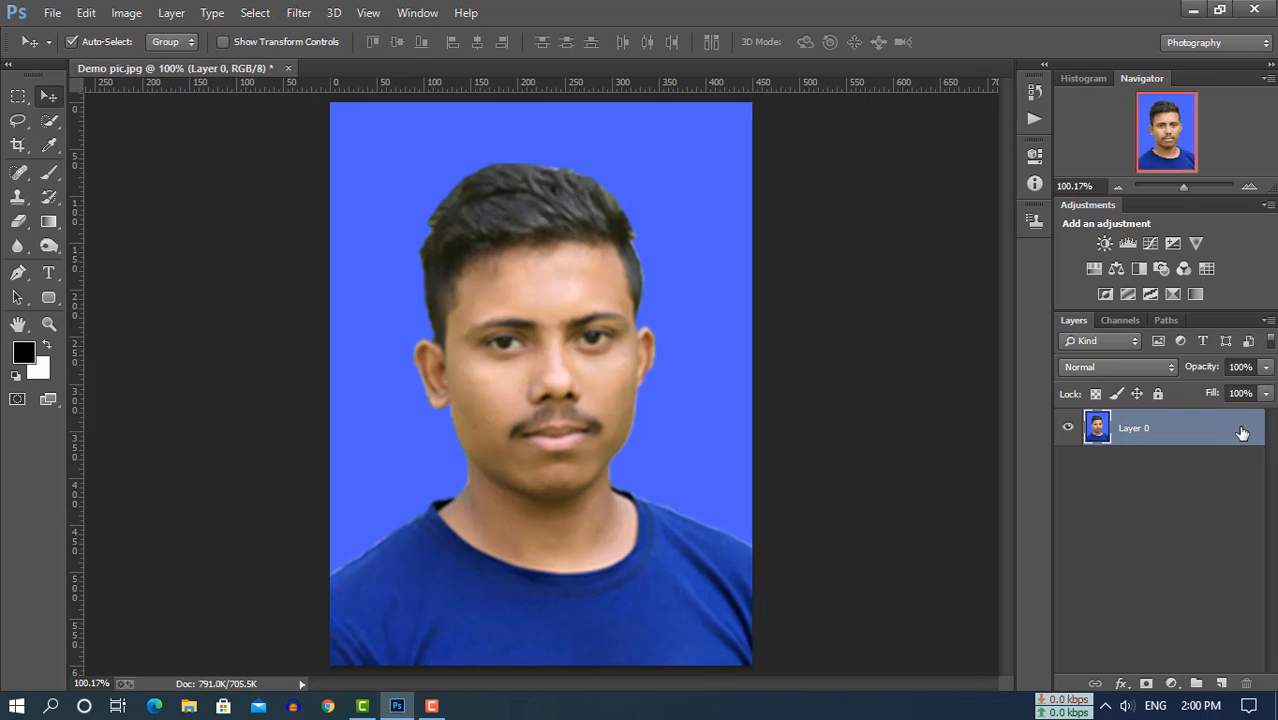
key(ctrl+minus)
key(ctrl+minus)
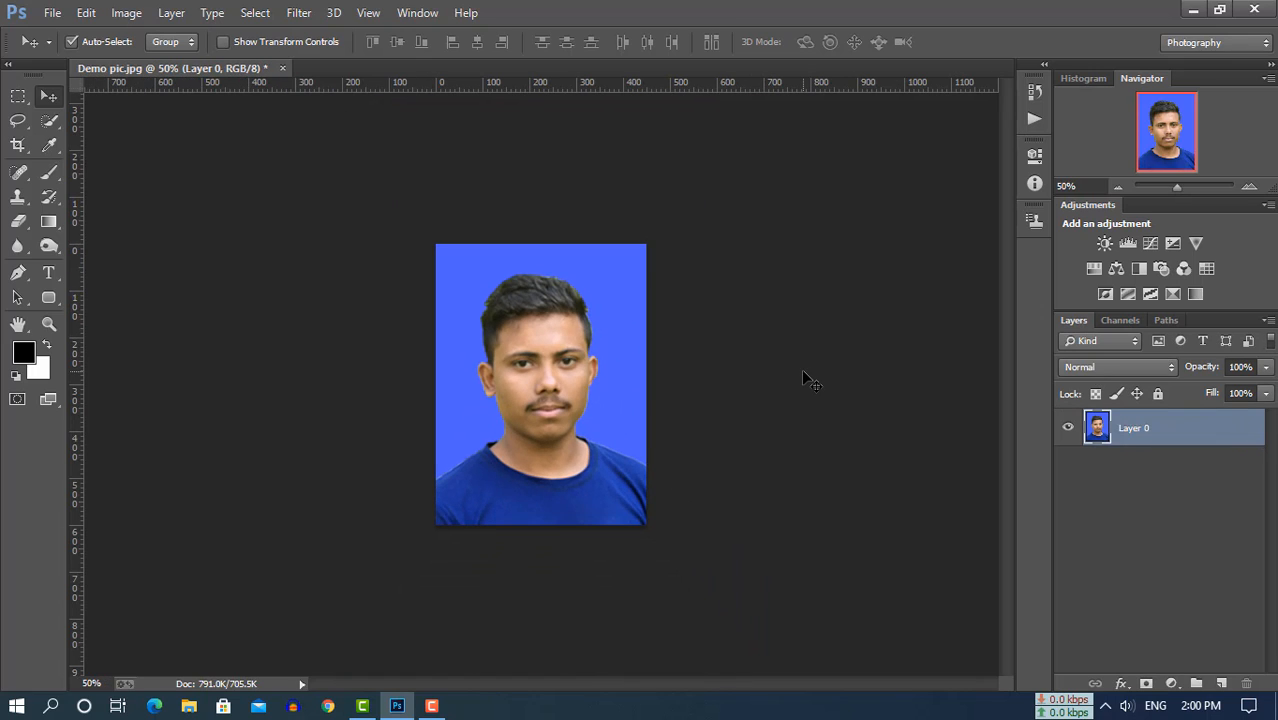
click(52, 102)
Brighten the photo with the Camera Raw Filter by setting Exposure to +0.25
click(127, 13)
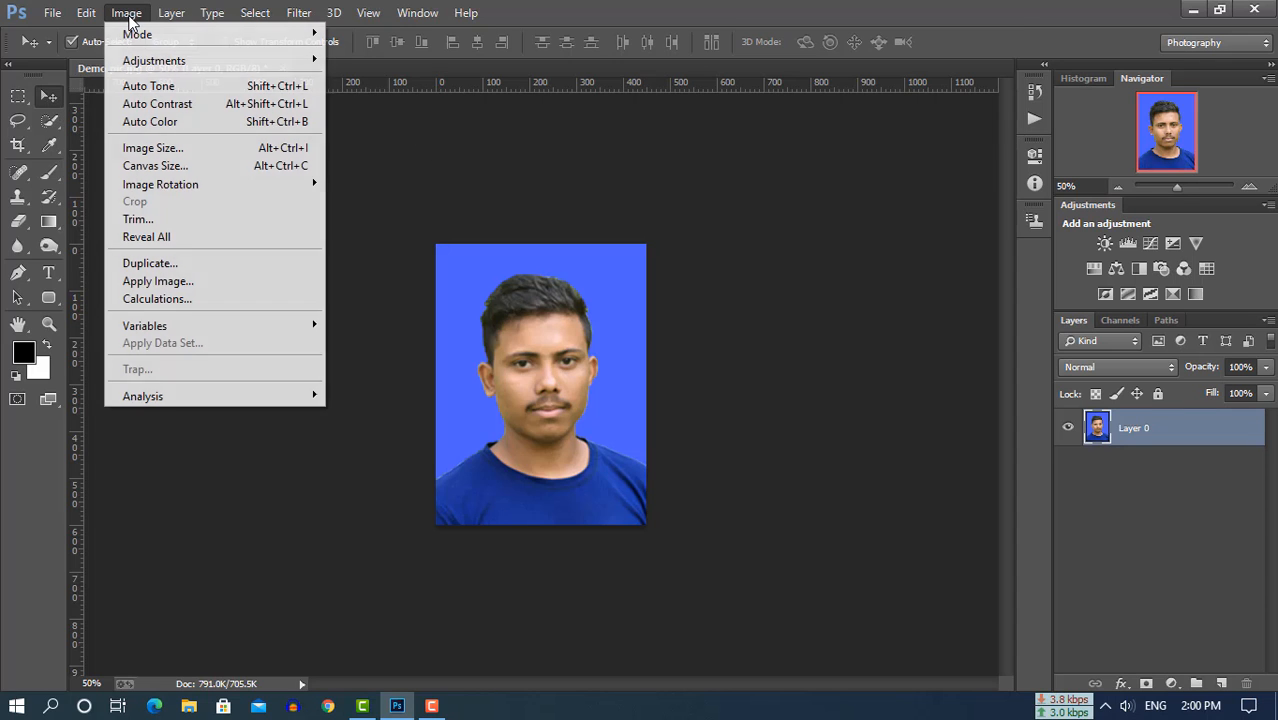
mouse_move(184, 14)
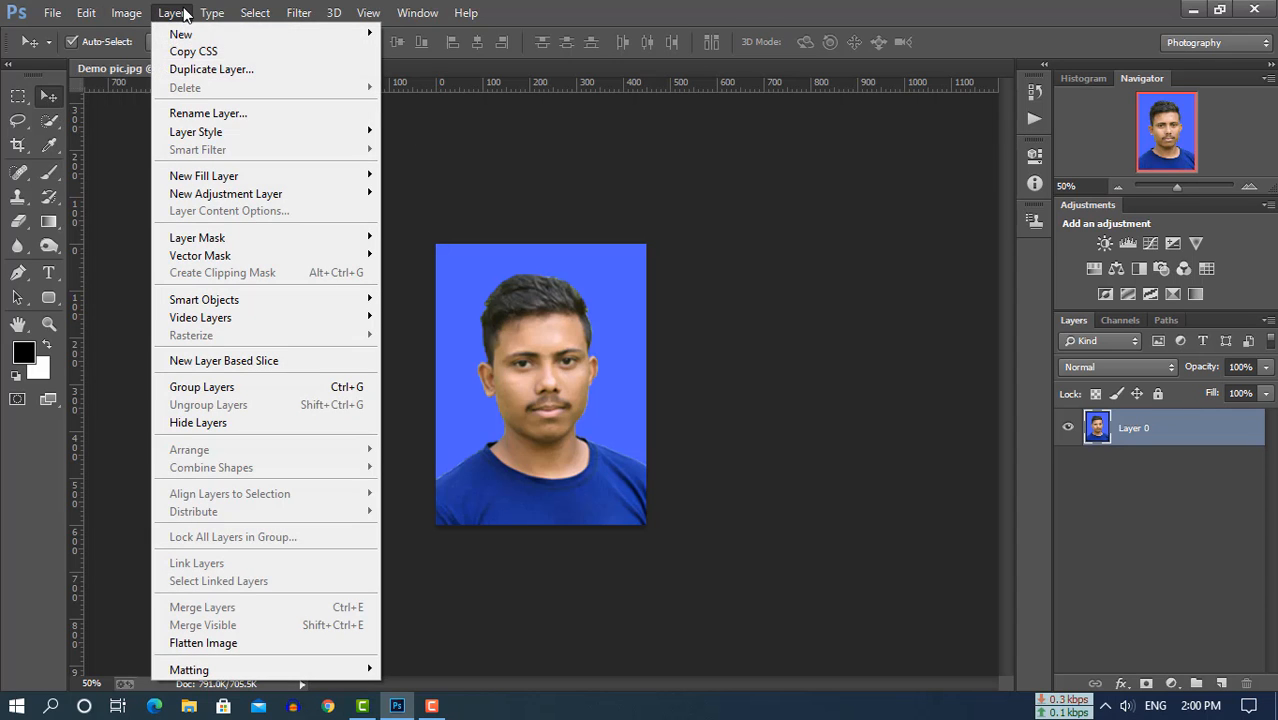
mouse_move(245, 16)
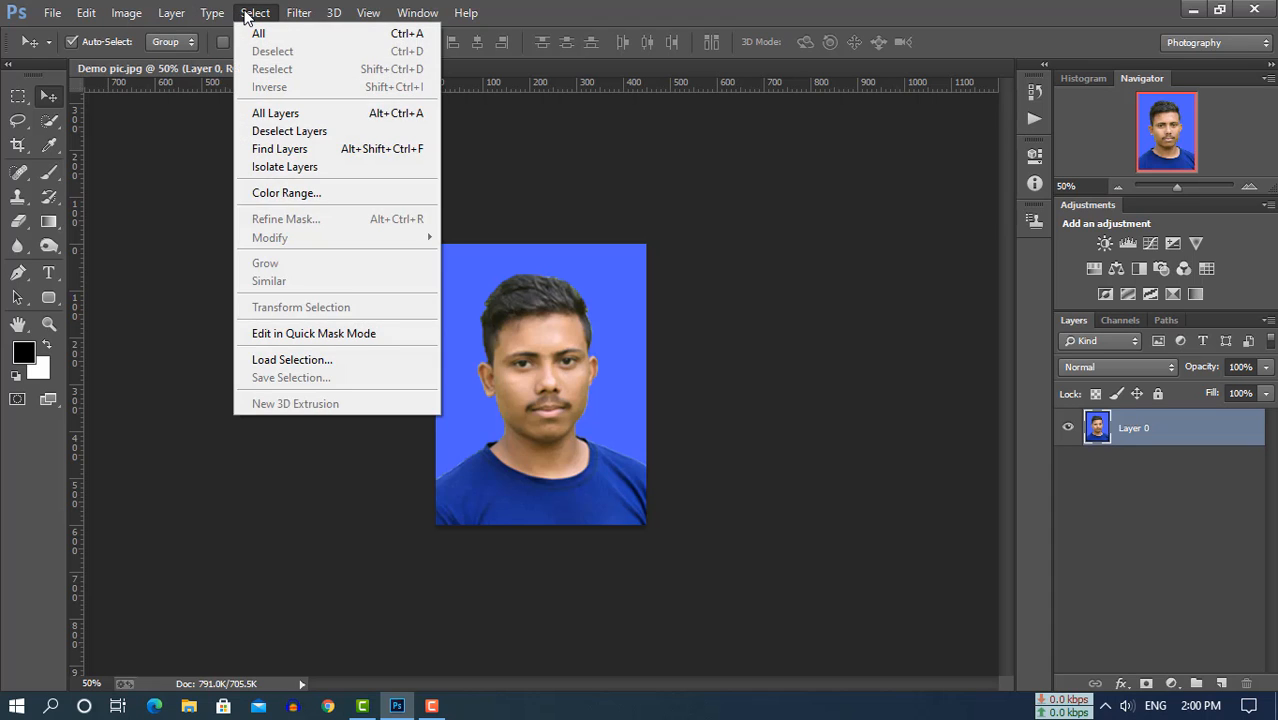
mouse_move(298, 17)
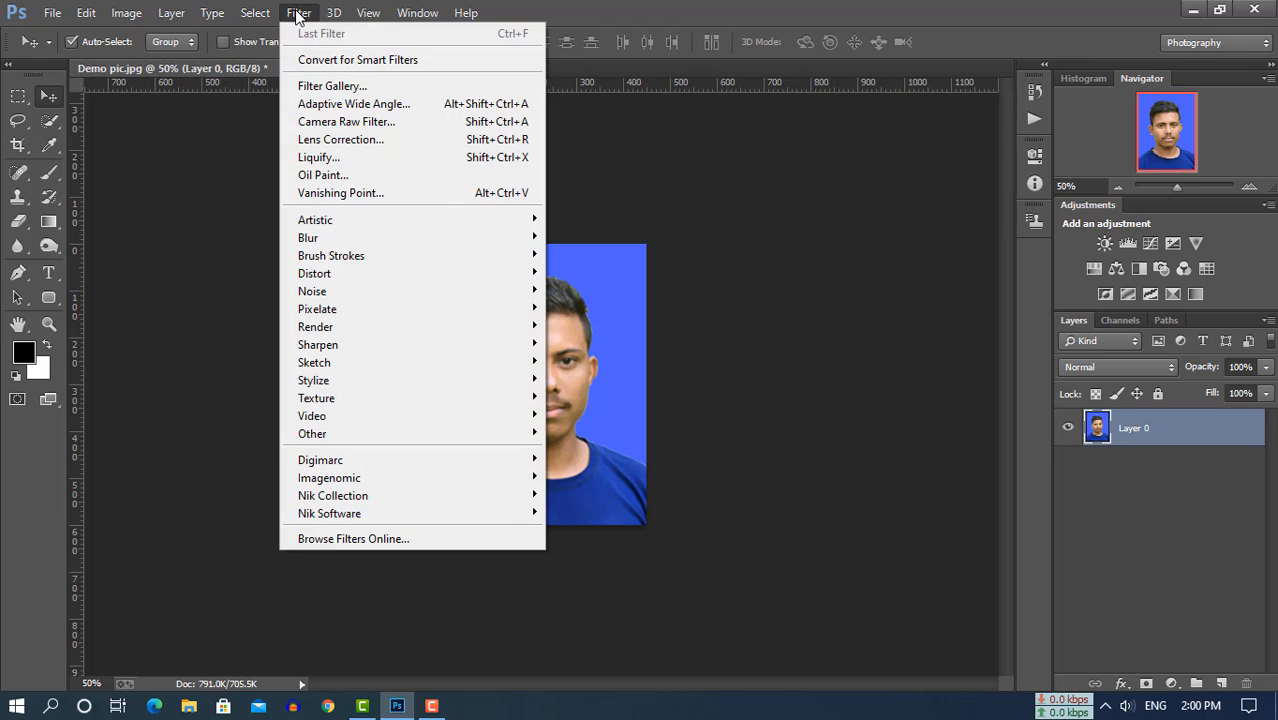
click(340, 121)
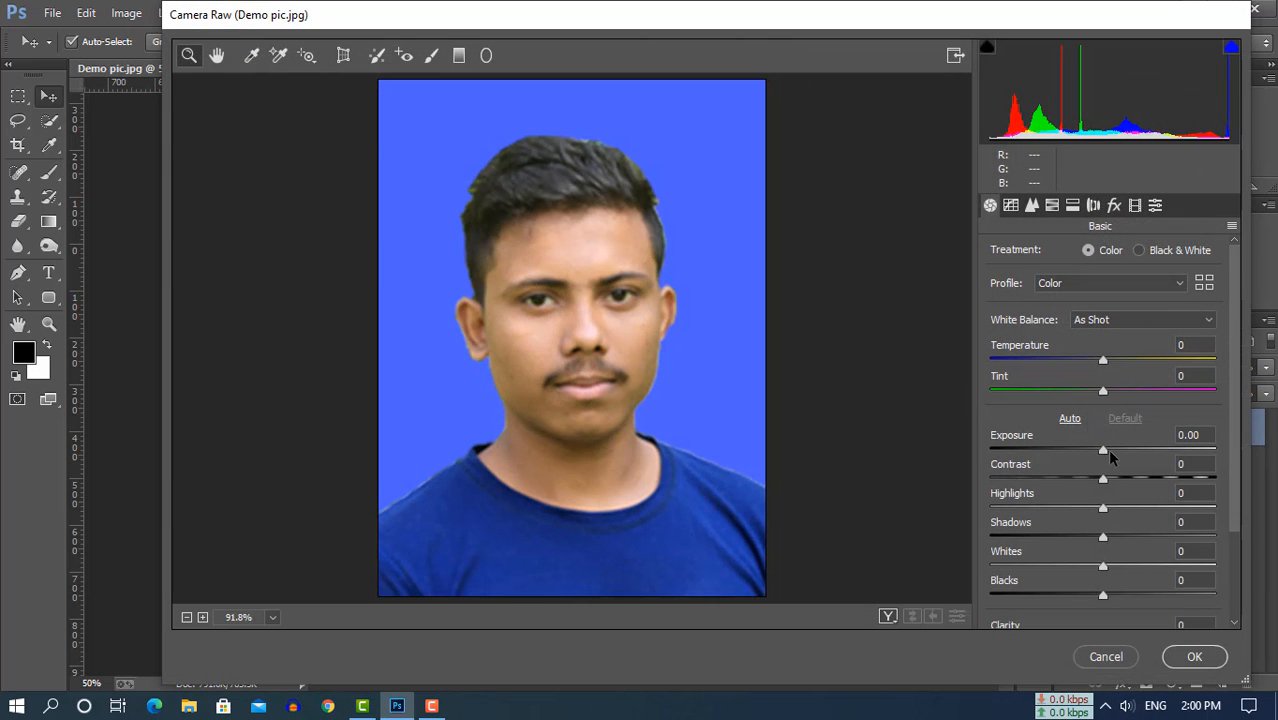
drag(1106, 455, 1114, 455)
click(1192, 656)
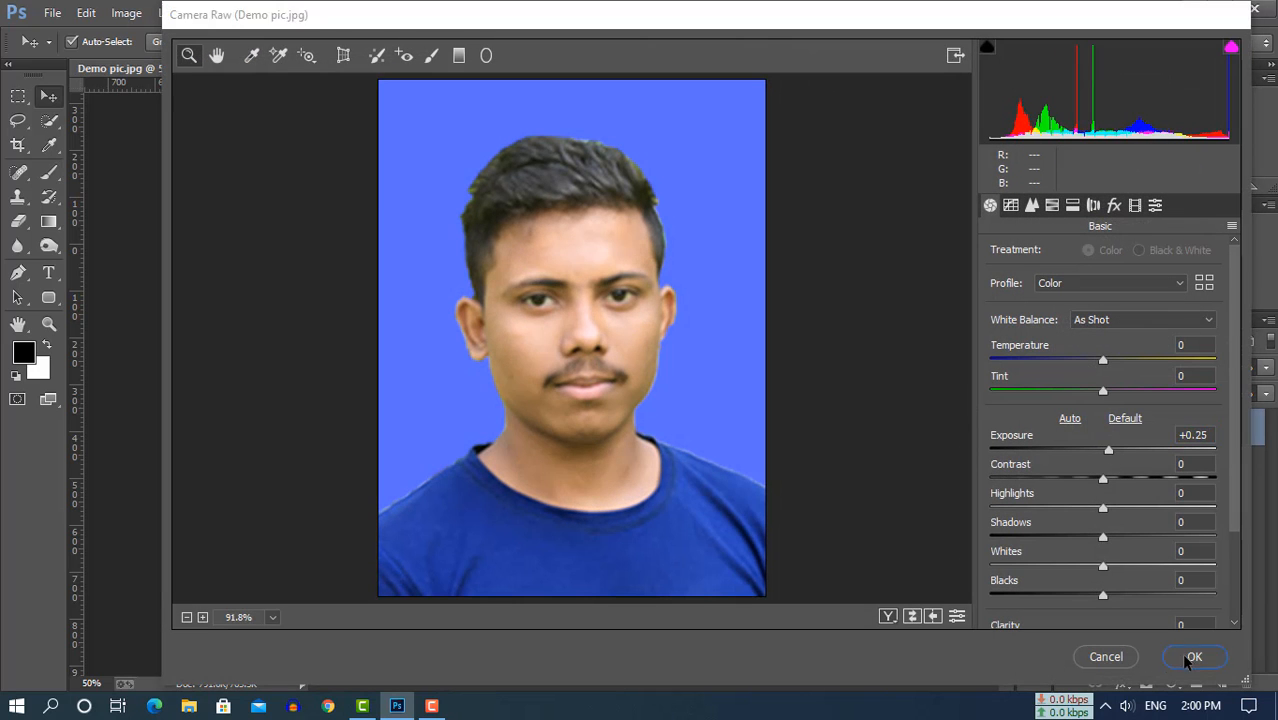
Create a new document from the International Paper preset and place its window beside the photo
click(70, 33)
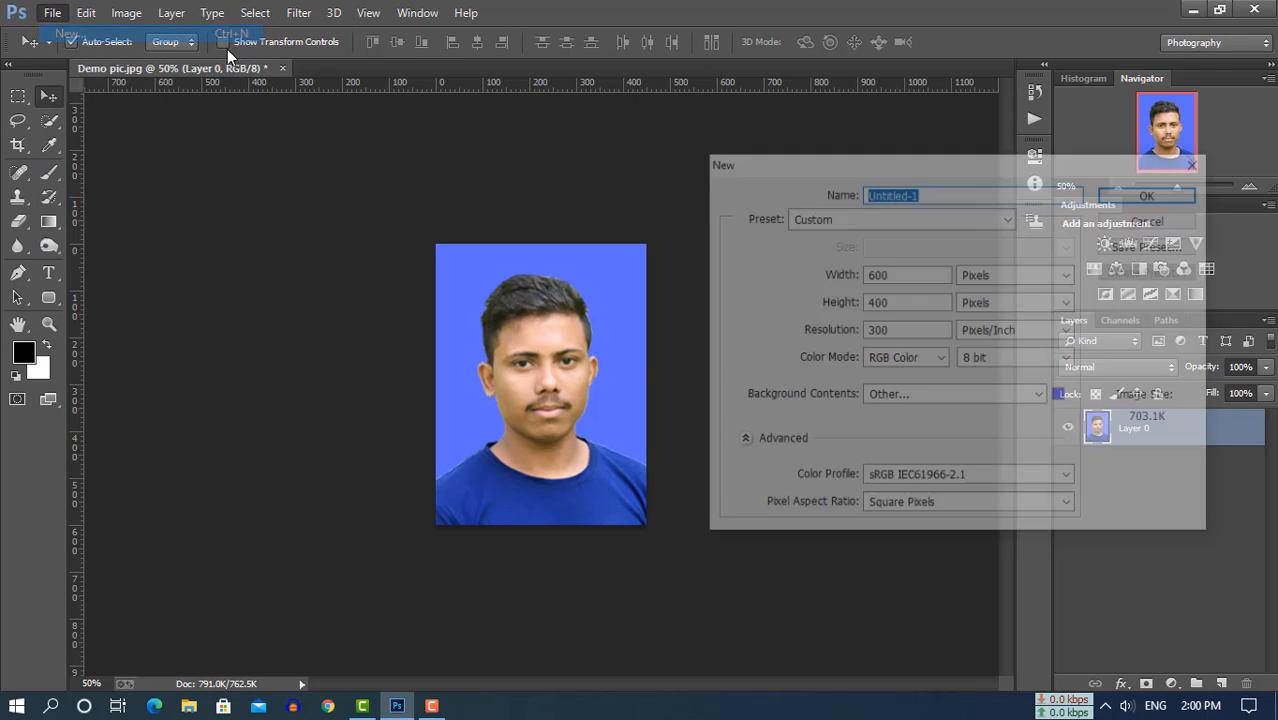
click(1010, 218)
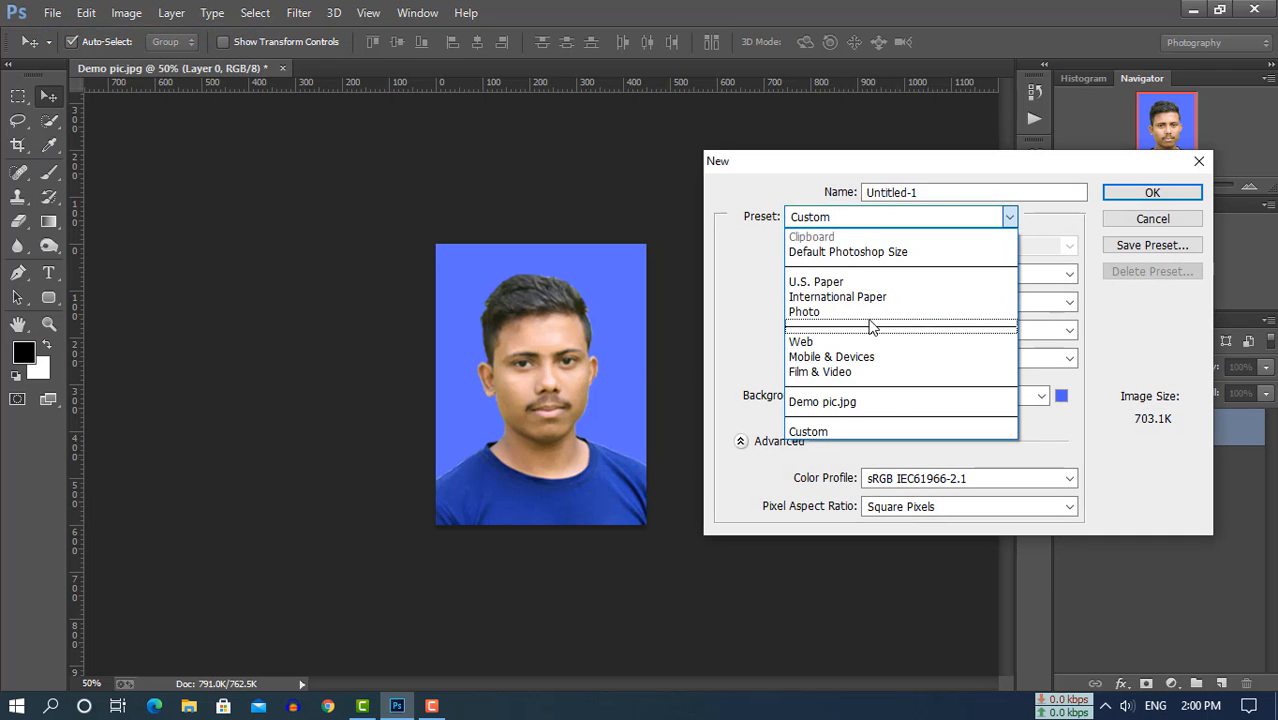
click(872, 295)
click(1133, 196)
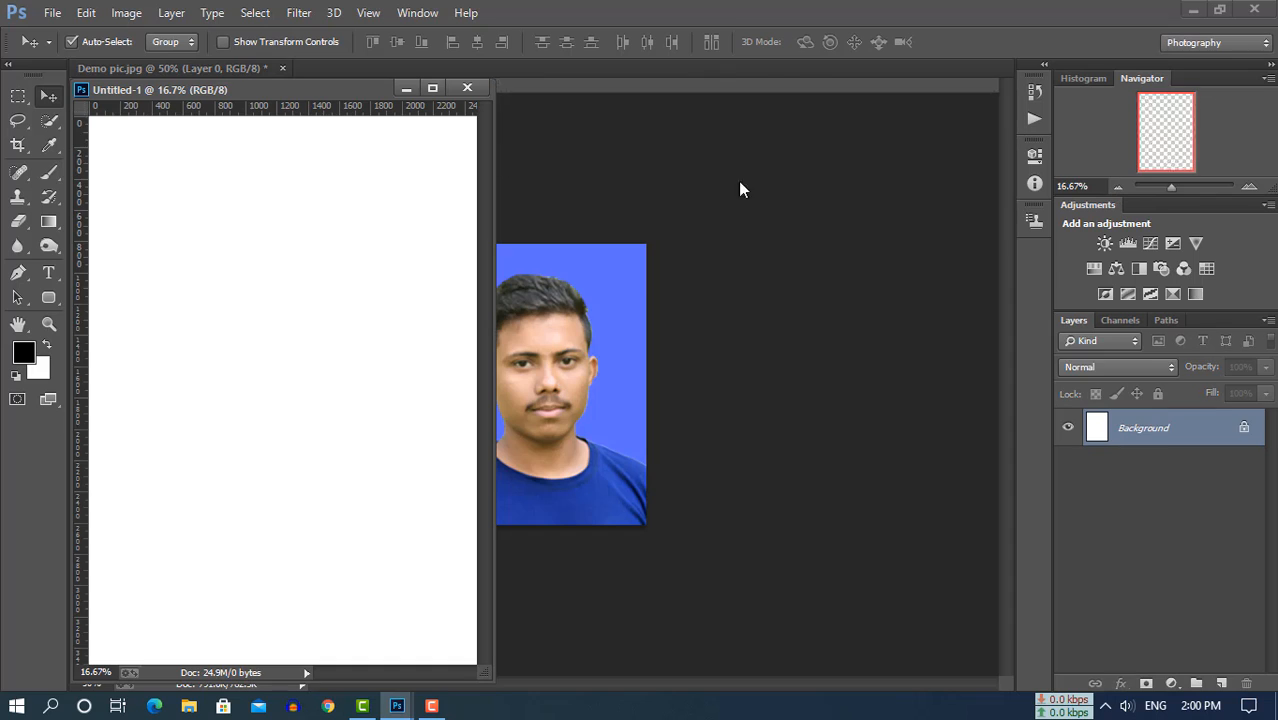
drag(331, 90, 861, 98)
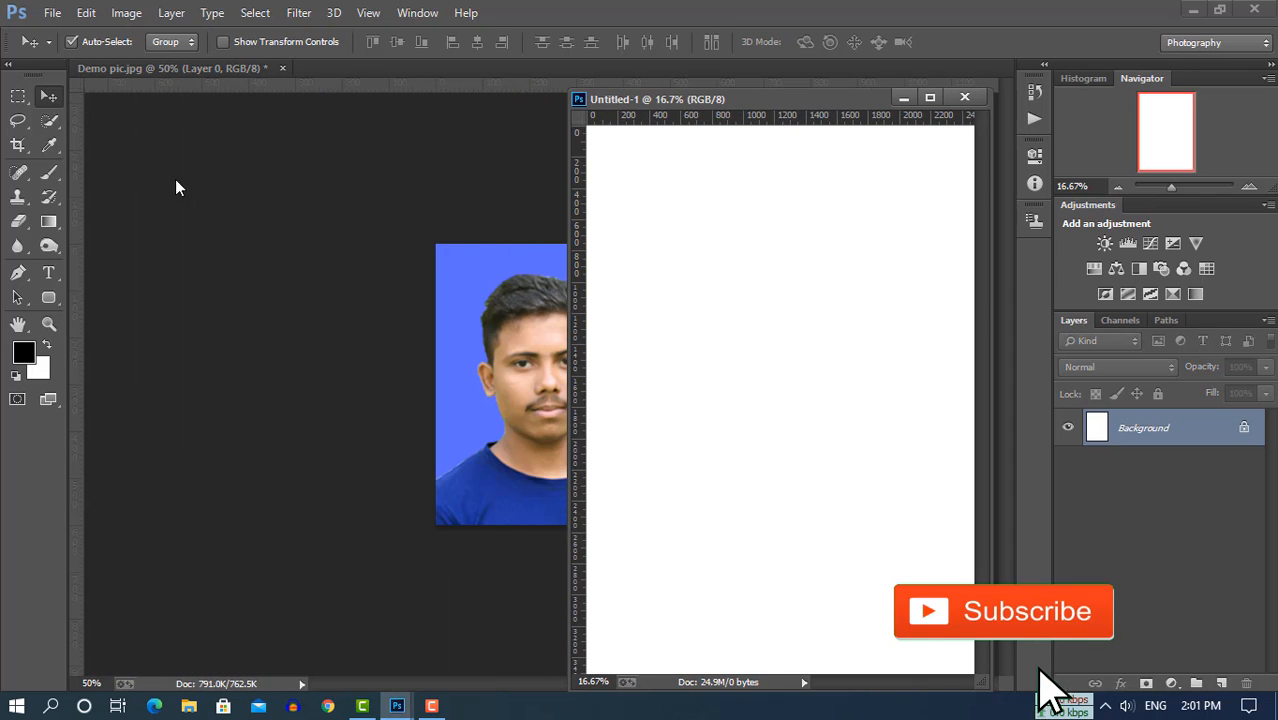
Copy the passport photo into the new page and duplicate it into a row of five along the upper edge
click(454, 331)
drag(505, 322, 960, 207)
drag(635, 213, 627, 213)
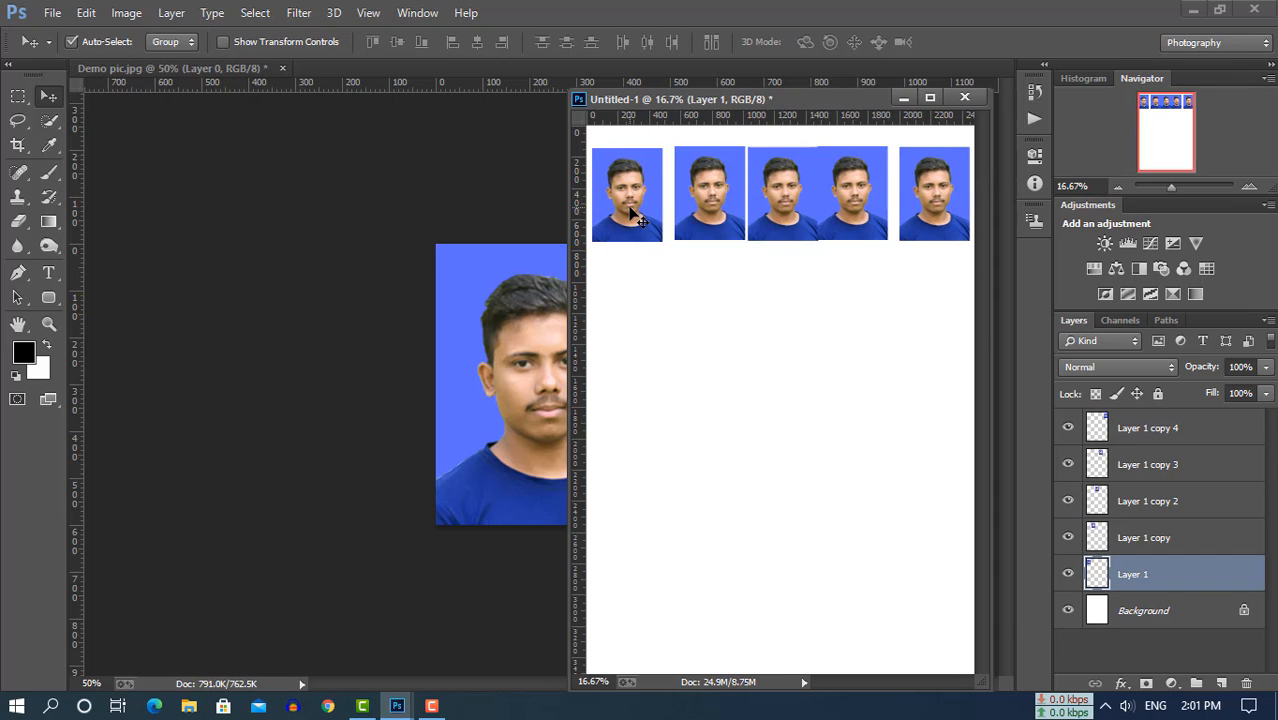
Line up the other photo copies with the first one, leaving narrow, roughly equal gaps between them
drag(721, 197, 844, 194)
click(927, 190)
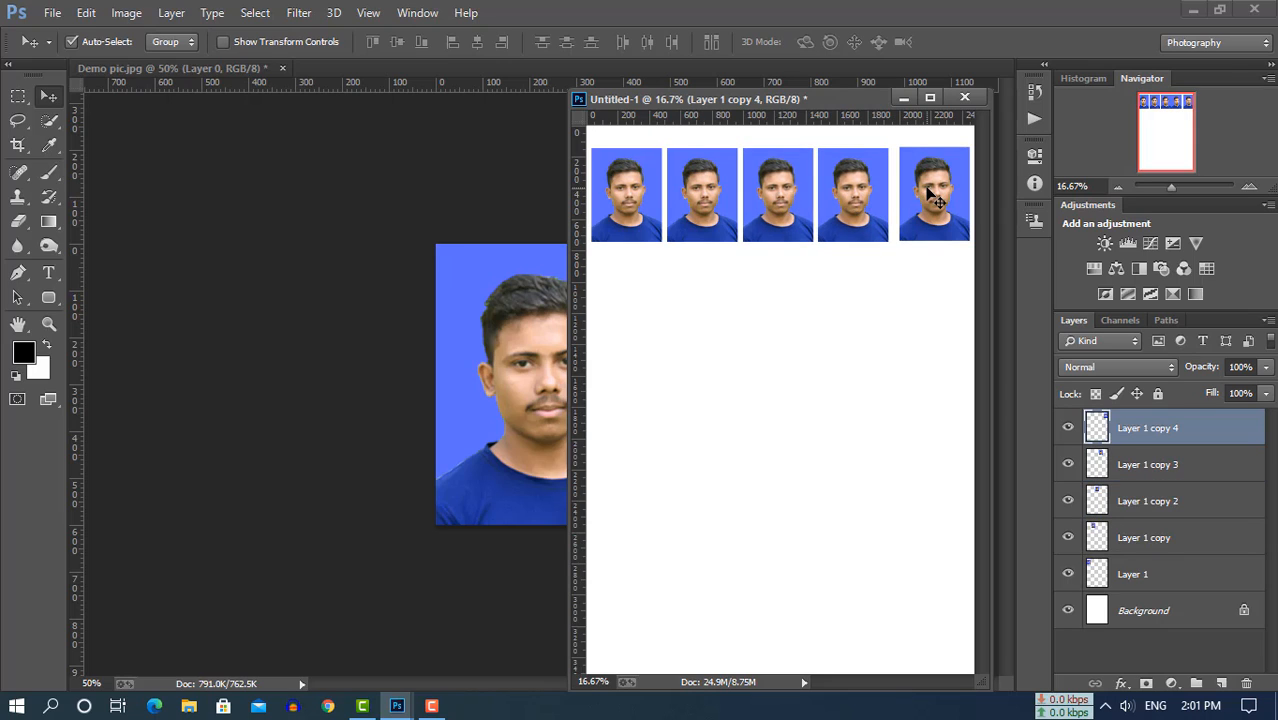
drag(930, 190, 933, 191)
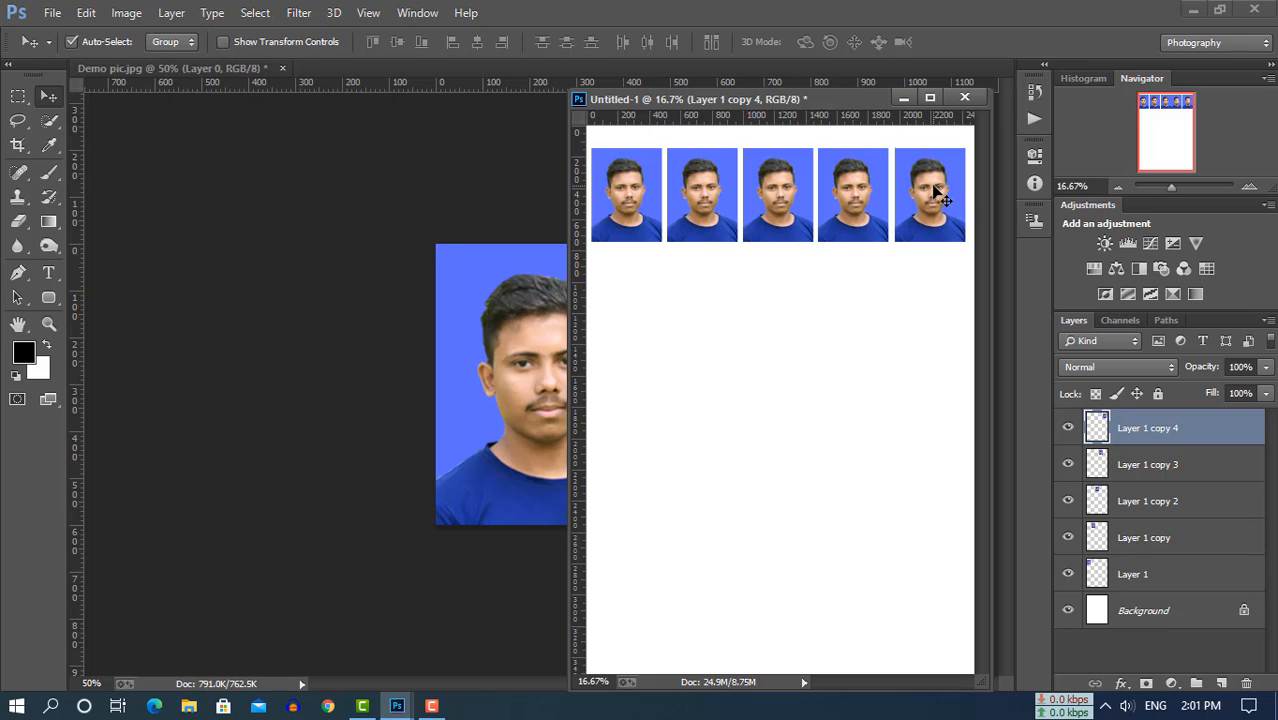
Select all five photo layers and nudge the row slightly to the right to centre it on the page
shift+click(1157, 576)
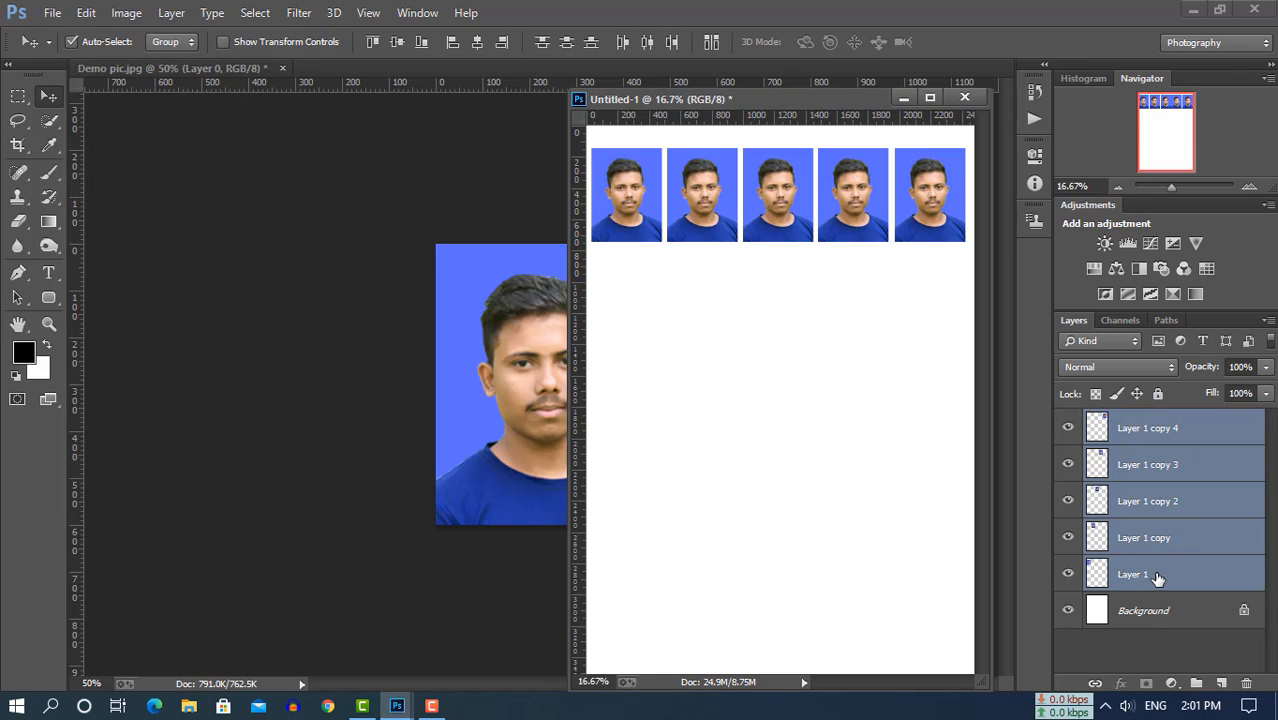
key(shift+Right)
key(shift+Right)
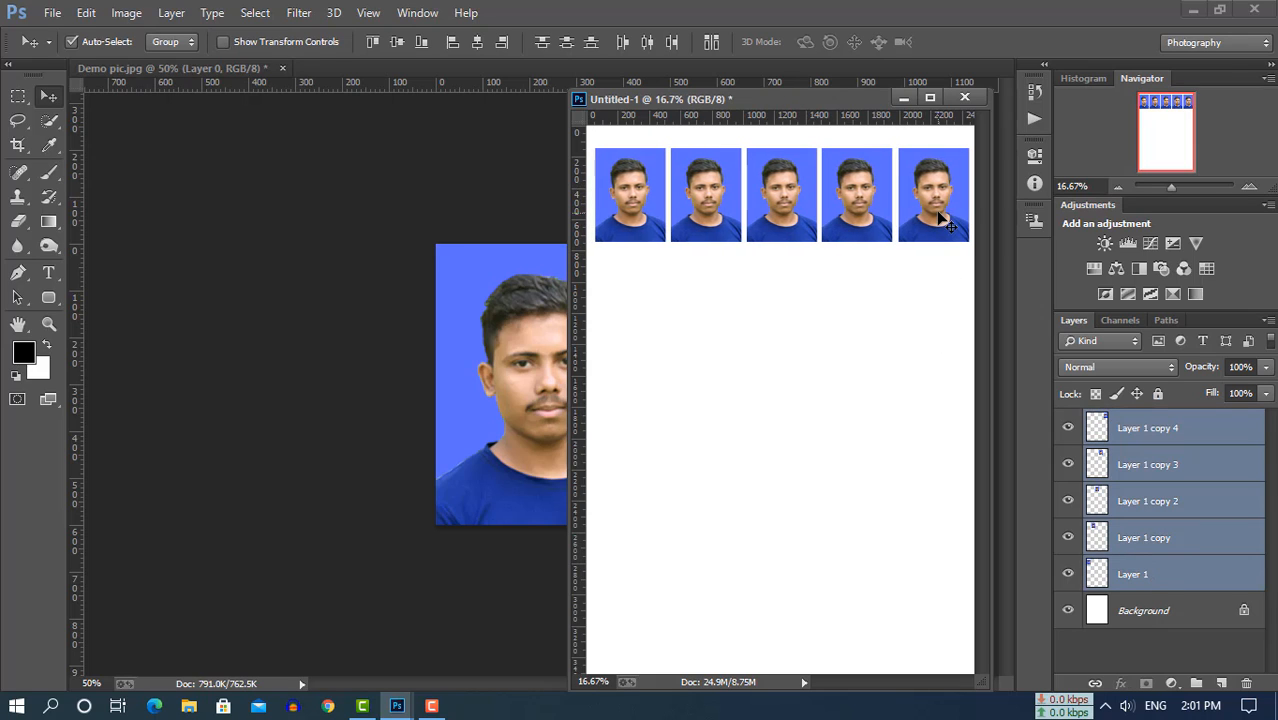
Nudge each of the five photo copies slightly to the right, one at a time, to even out the gaps in the row
click(1146, 427)
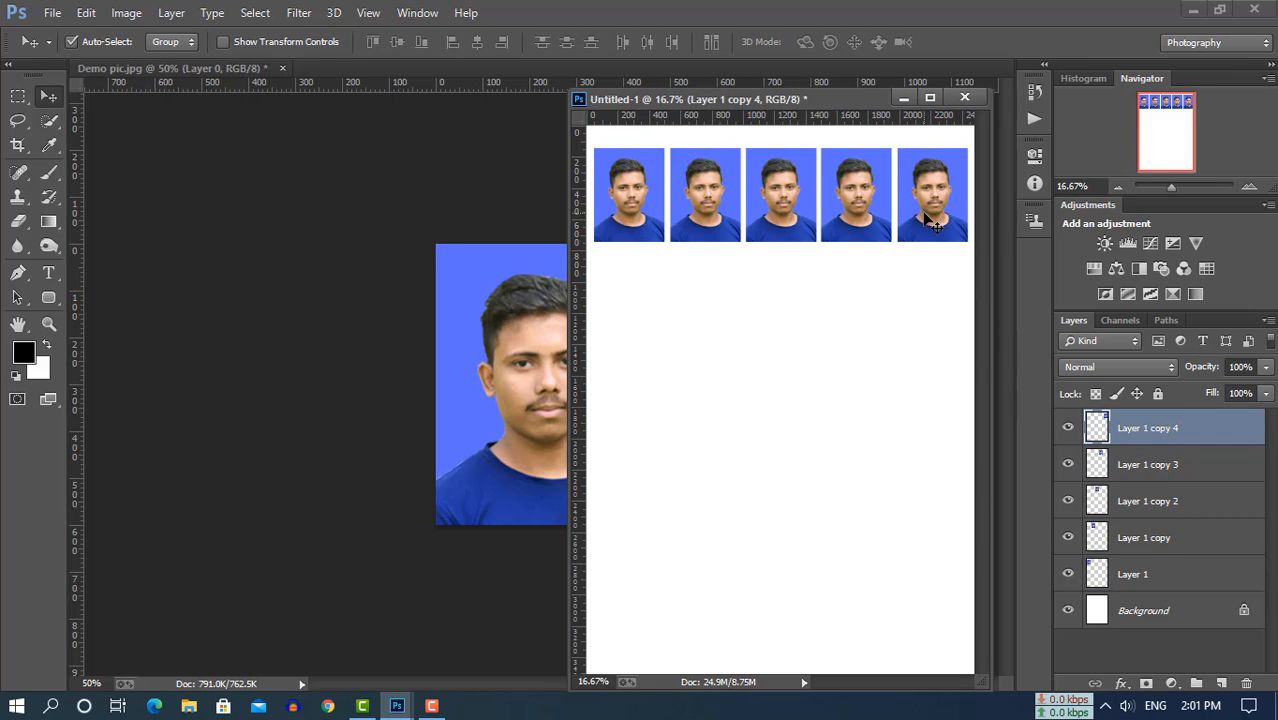
key(shift+Right)
click(857, 213)
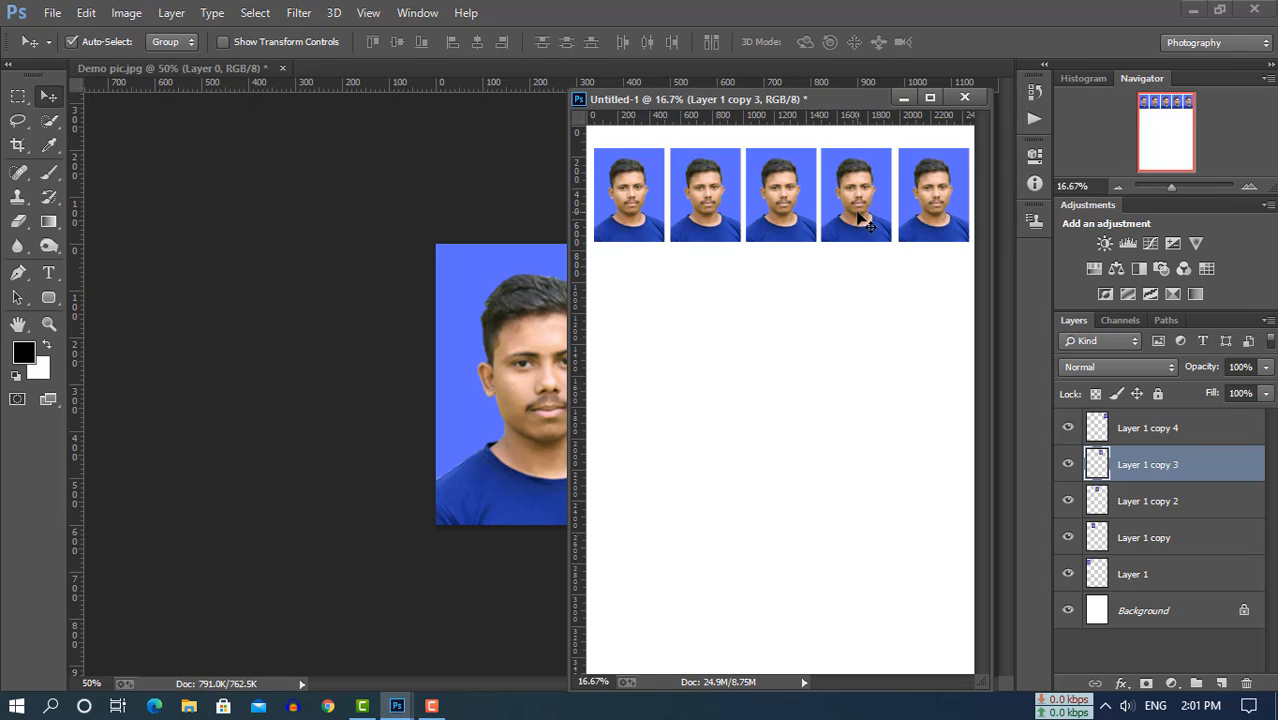
key(shift+Right)
click(783, 215)
key(shift+Right)
click(720, 216)
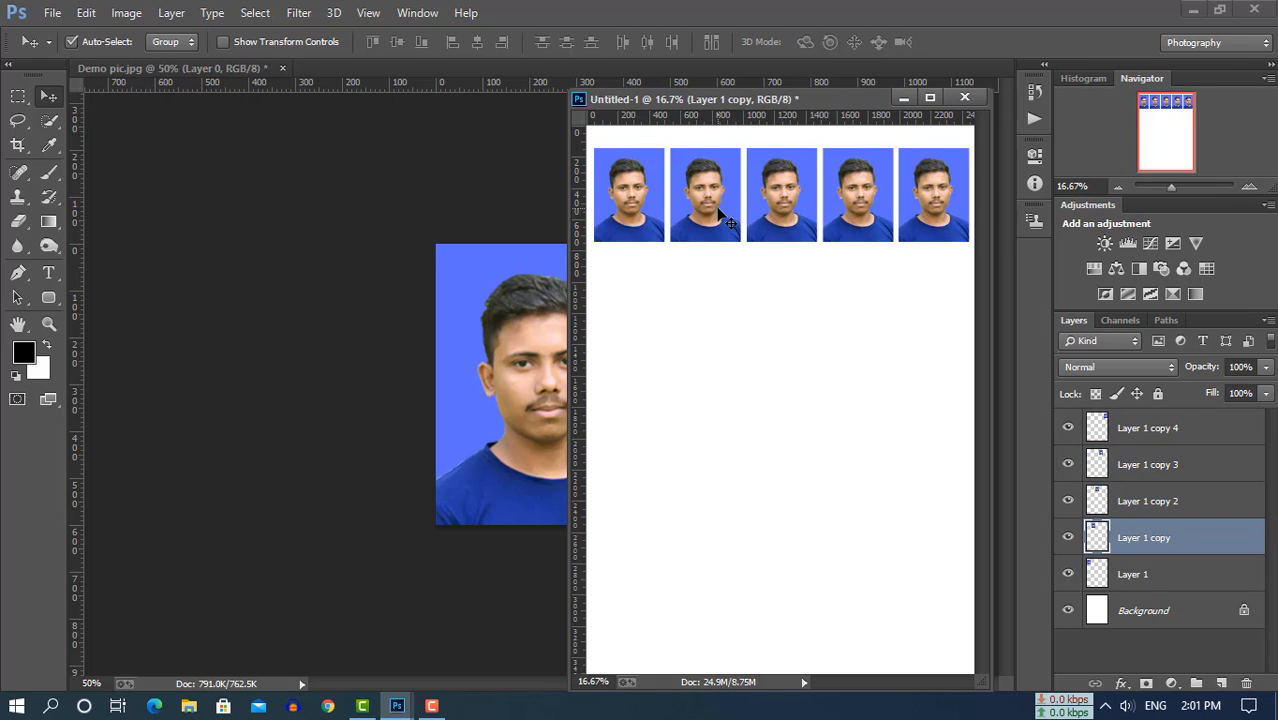
key(shift+Right)
click(657, 216)
key(shift+Right)
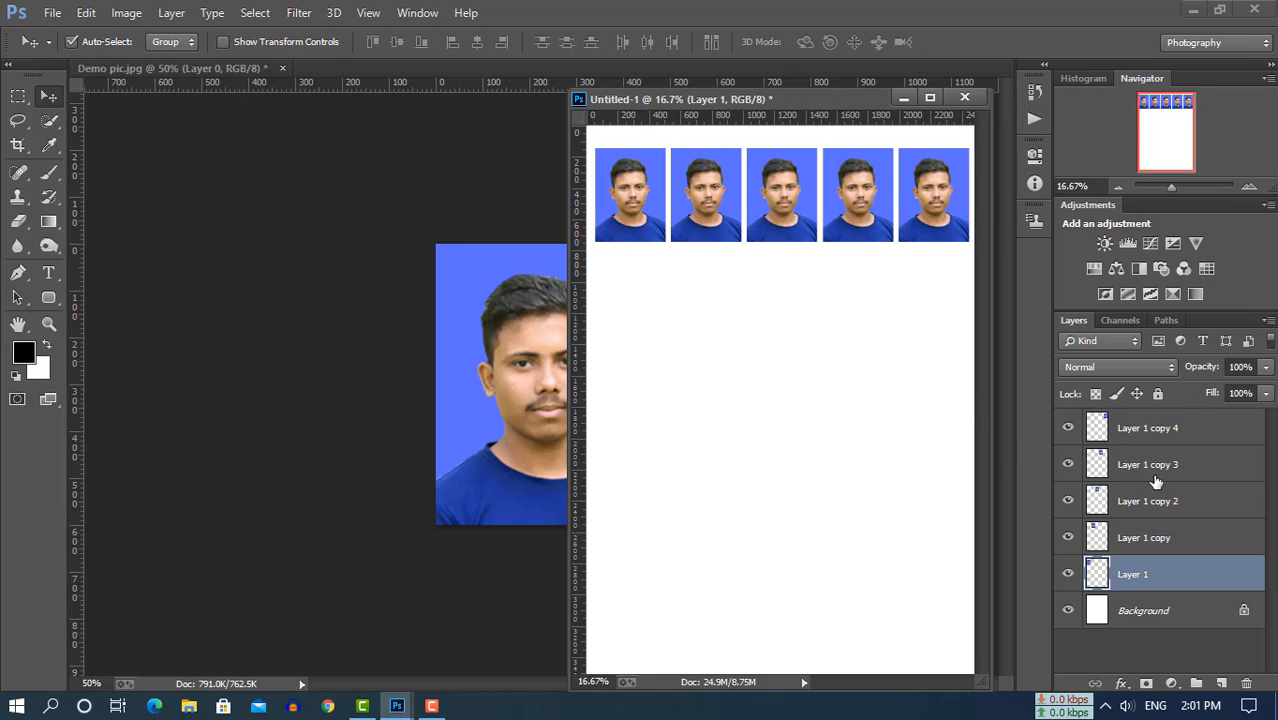
Select all five photo layers, nudge the row slightly to the left to centre it, and group the layers
shift+click(1158, 430)
key(shift+Left)
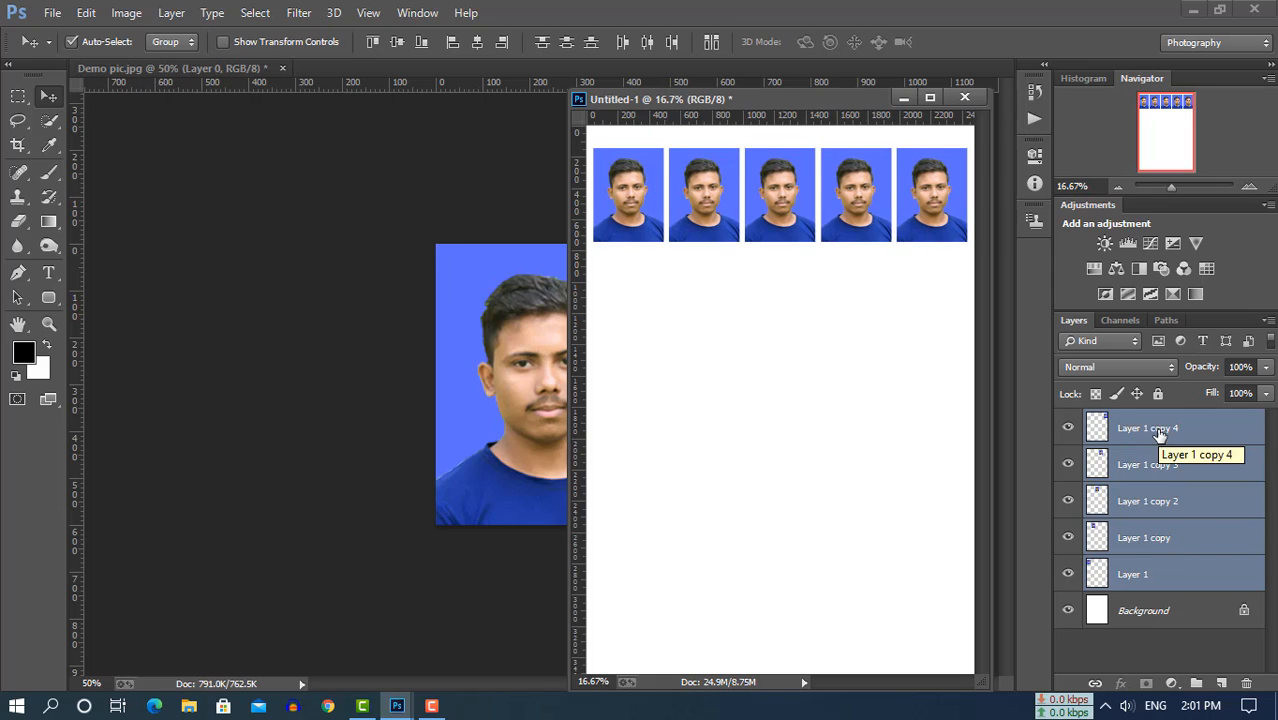
key(ctrl+g)
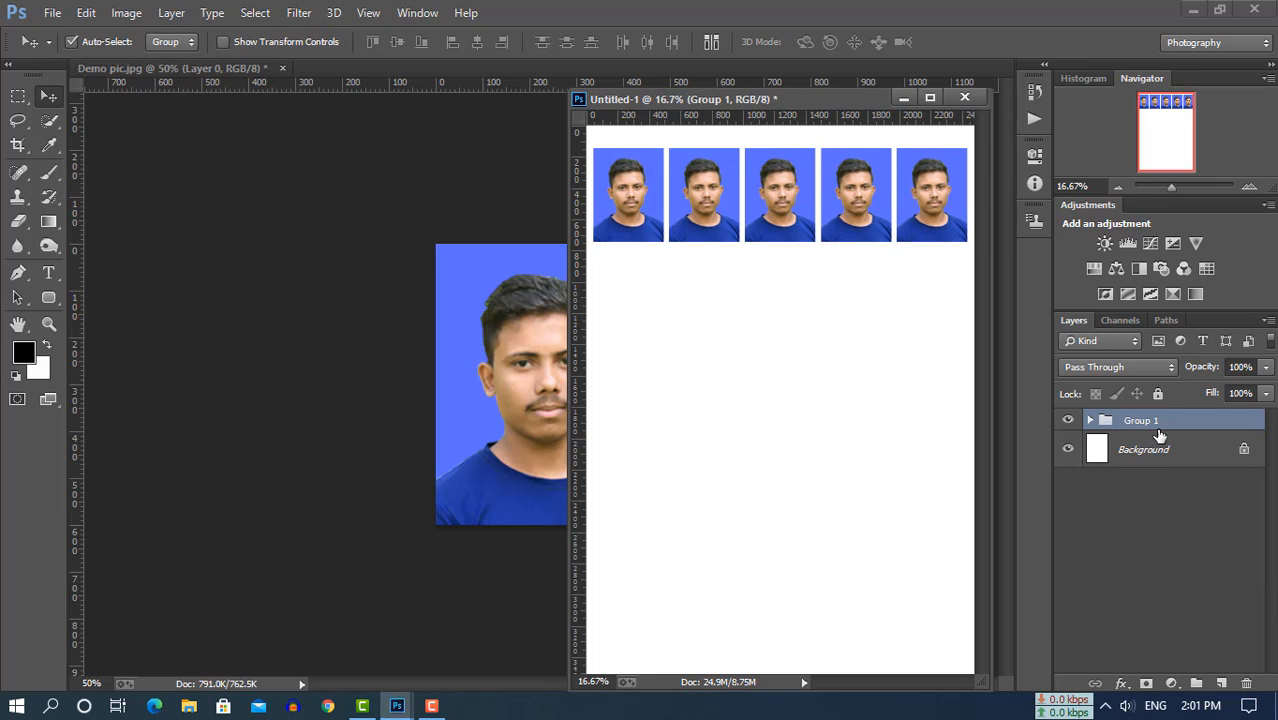
Duplicate the grouped photo row and move the copy straight down as a second row, leaving a narrow gap below the first
key(ctrl+j)
key(shift+Down)
key(shift+Down)
key(shift+Down)
key(shift+Down)
key(shift+Down)
key(shift+Down)
key(shift+Down)
key(shift+Down)
key(shift+Down)
key(shift+Down)
key(shift+Down)
key(shift+Down)
key(shift+Down)
key(shift+Down)
key(shift+Down)
key(shift+Down)
key(shift+Down)
key(shift+Down)
key(shift+Down)
key(shift+Down)
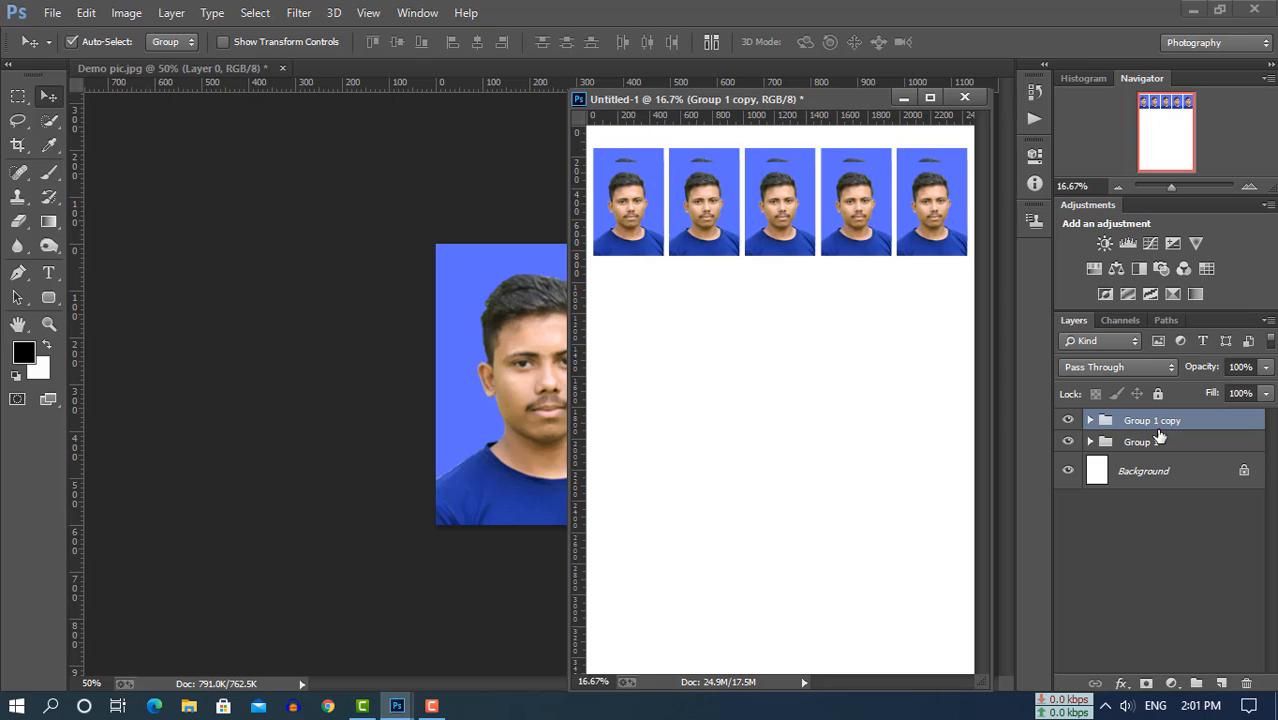
key(shift+Down)
key(shift+Down)
key(shift+Down)
key(shift+Down)
key(shift+Down)
key(shift+Down)
key(shift+Down)
key(shift+Down)
key(shift+Down)
key(shift+Down)
key(shift+Down)
key(shift+Down)
key(shift+Down)
key(shift+Down)
key(shift+Down)
key(shift+Down)
key(shift+Down)
key(shift+Down)
key(shift+Down)
key(shift+Down)
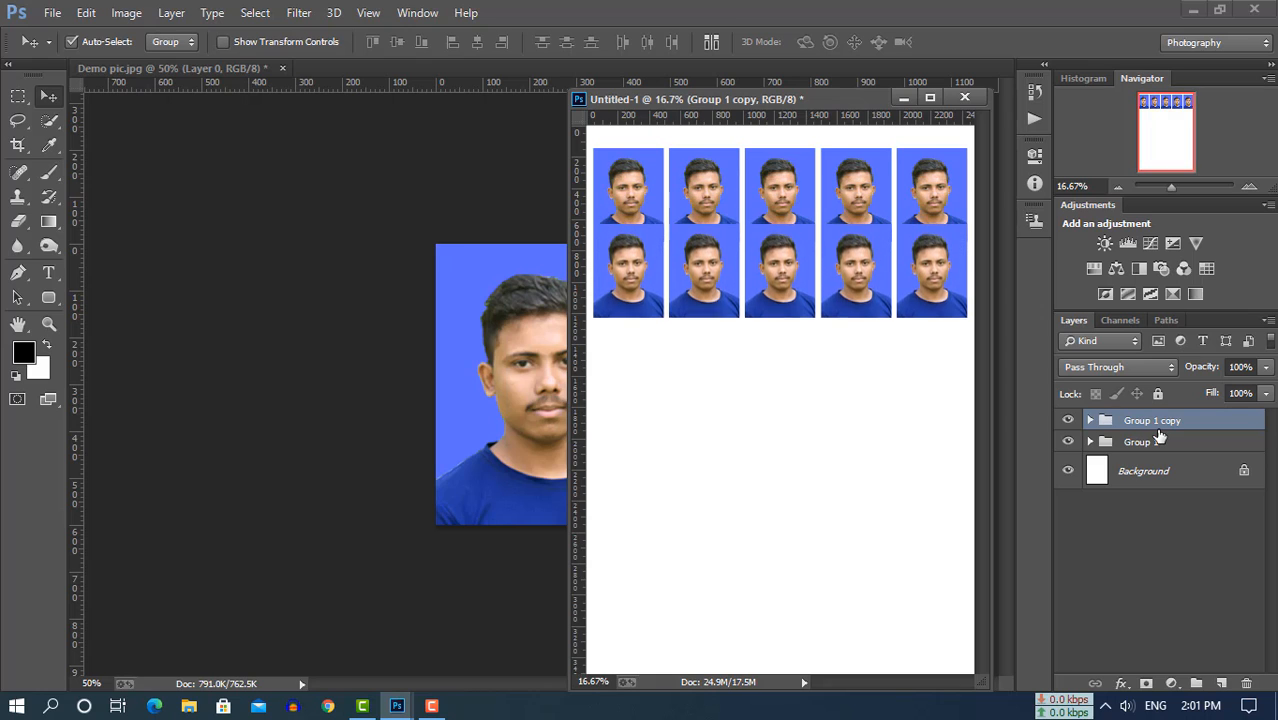
key(shift+Down)
key(shift+Down)
key(shift+Down)
key(shift+Down)
key(shift+Down)
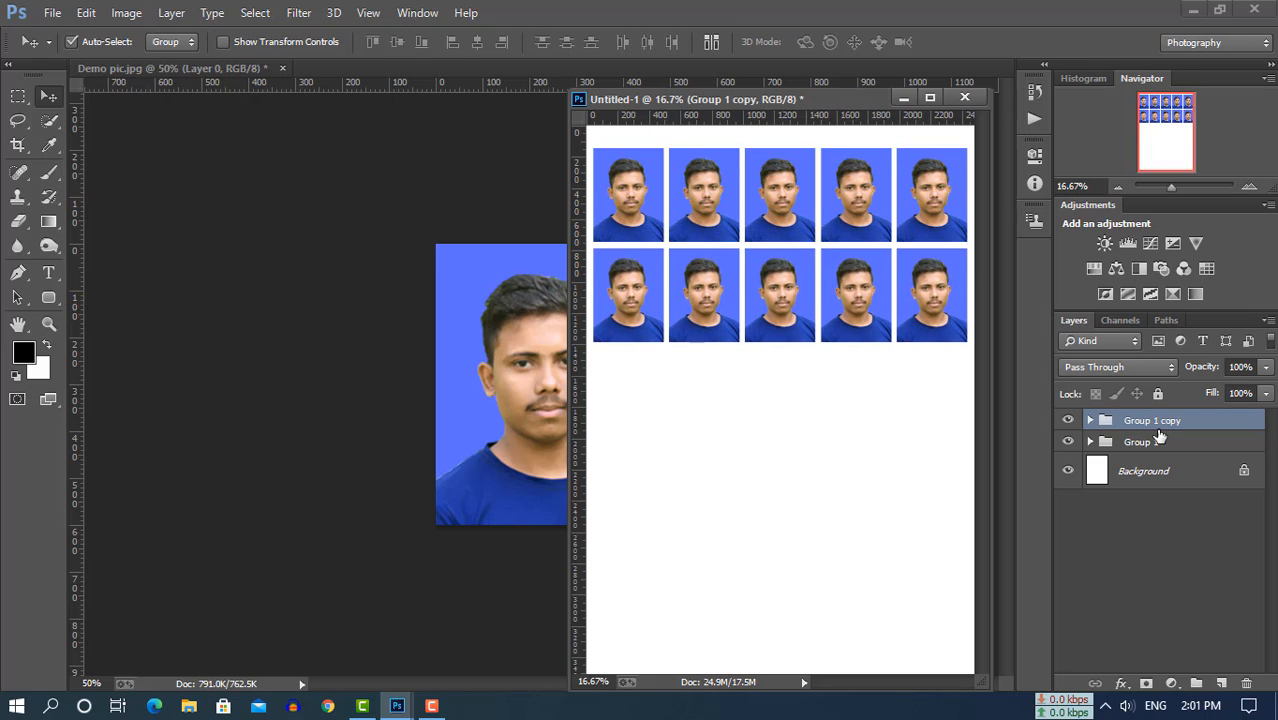
Duplicate the second photo row and move the copy straight down to form a third row with the same narrow gap
key(ctrl+j)
key(shift+Down)
key(shift+Down)
key(shift+Down)
key(shift+Down)
key(shift+Down)
key(shift+Down)
key(shift+Down)
key(shift+Down)
key(shift+Down)
key(shift+Down)
key(shift+Down)
key(shift+Down)
key(shift+Down)
key(shift+Down)
key(shift+Down)
key(shift+Down)
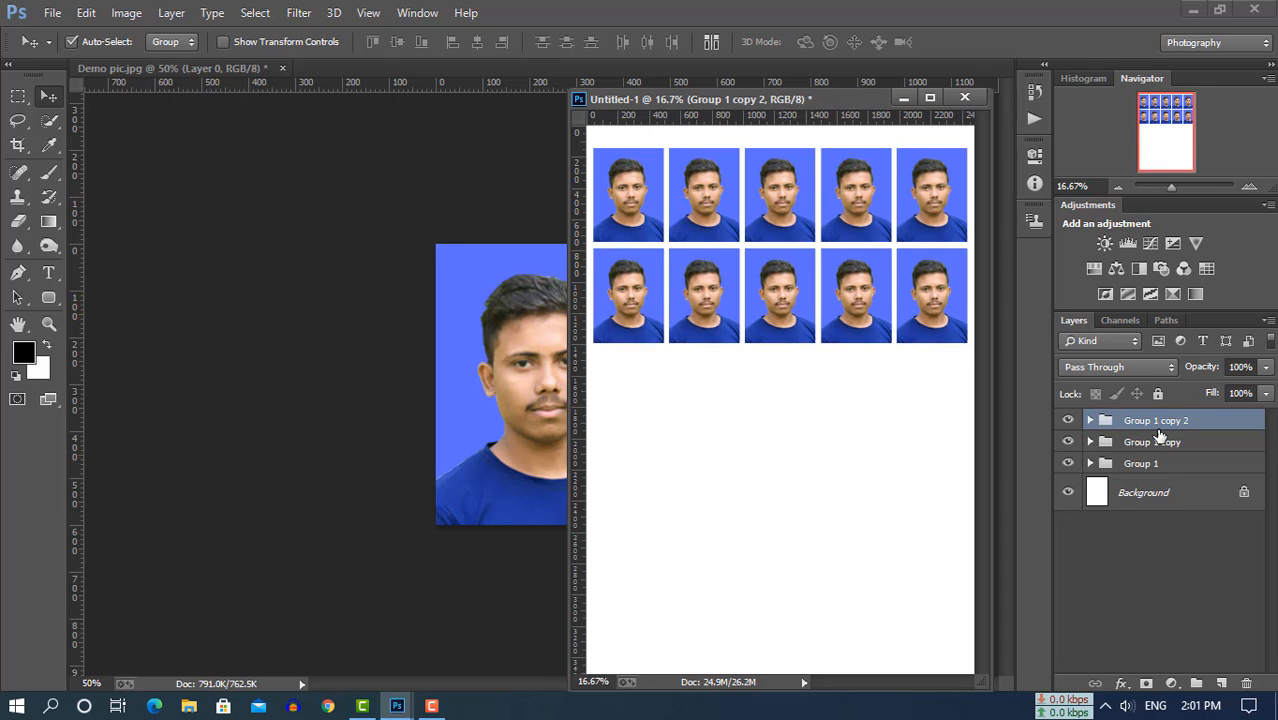
key(shift+Down)
key(shift+Down)
key(shift+Down)
key(shift+Down)
key(shift+Down)
key(shift+Down)
key(shift+Down)
key(shift+Down)
key(shift+Down)
key(shift+Down)
key(shift+Down)
key(shift+Down)
key(shift+Down)
key(shift+Down)
key(shift+Down)
key(shift+Down)
key(shift+Down)
key(shift+Down)
key(shift+Down)
key(shift+Down)
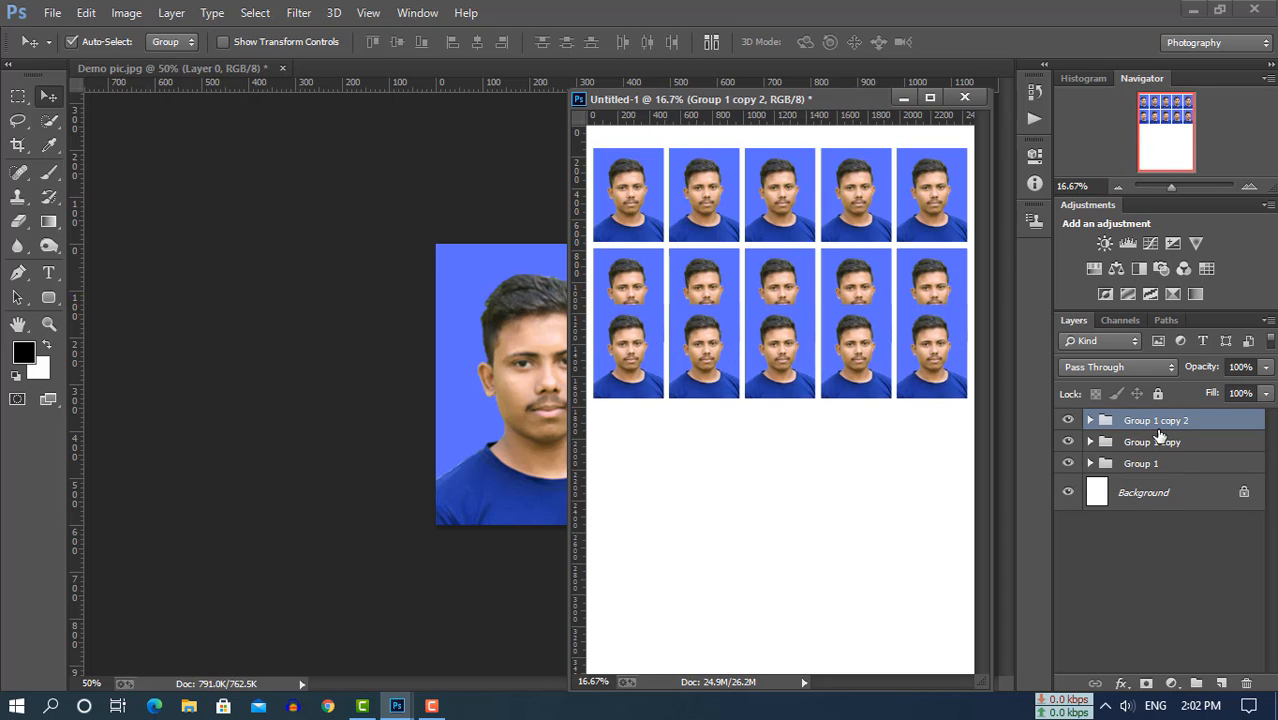
key(shift+Down)
key(shift+Down)
key(shift+Down)
key(shift+Down)
key(shift+Down)
key(shift+Down)
key(shift+Down)
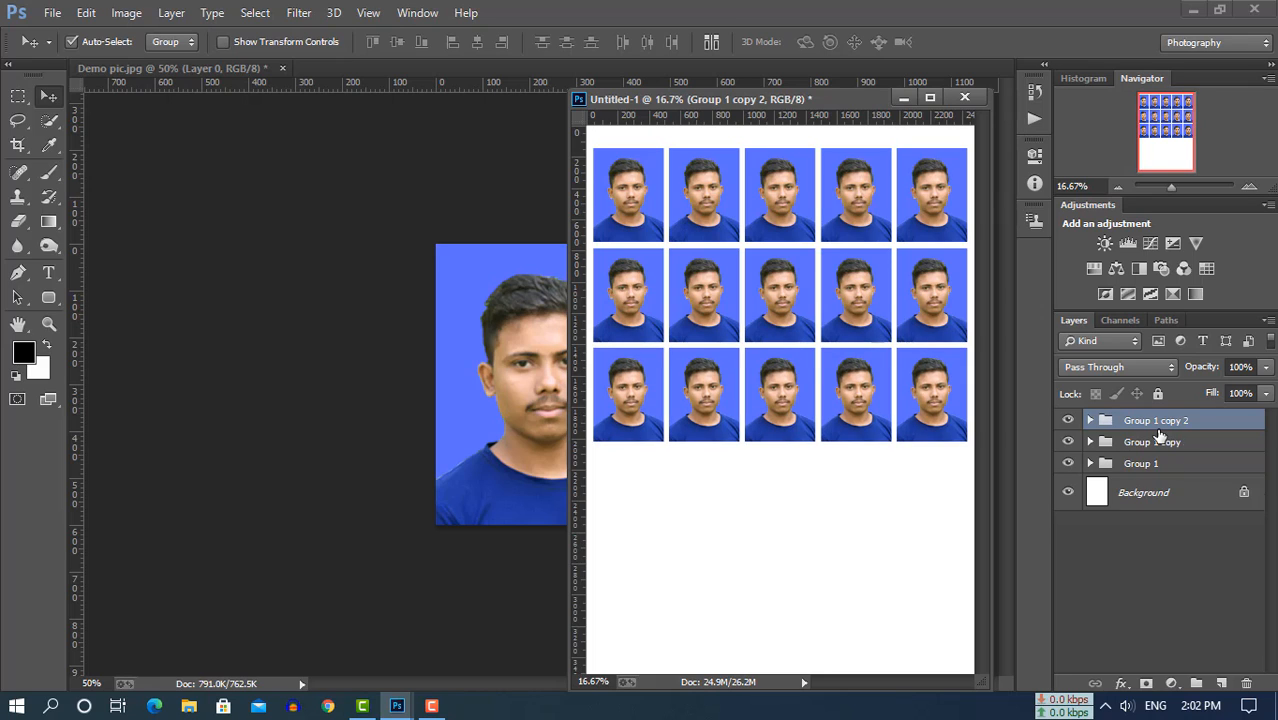
Duplicate the third photo row and move the copy straight down to form a fourth row, matching the gap between the other rows
key(ctrl+j)
key(shift+Down)
key(shift+Down)
key(shift+Down)
key(shift+Down)
key(shift+Down)
key(shift+Down)
key(shift+Down)
key(shift+Down)
key(shift+Down)
key(shift+Down)
key(shift+Down)
key(shift+Down)
key(shift+Down)
key(shift+Down)
key(shift+Down)
key(shift+Down)
key(shift+Down)
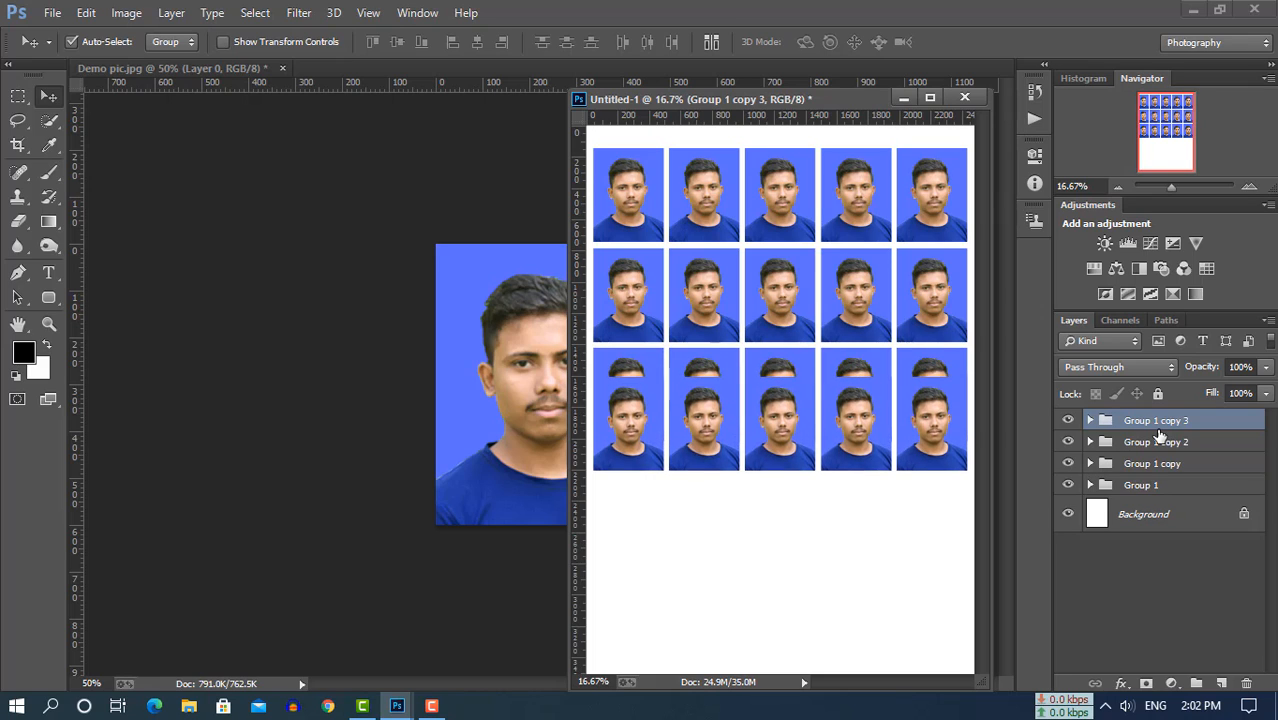
key(shift+Down)
key(shift+Down)
key(shift+Down)
key(shift+Down)
key(shift+Down)
key(shift+Down)
key(shift+Down)
key(shift+Down)
key(shift+Down)
key(shift+Down)
key(shift+Down)
key(shift+Down)
key(shift+Down)
key(shift+Down)
key(shift+Down)
key(shift+Down)
key(shift+Down)
key(shift+Down)
key(shift+Down)
key(shift+Down)
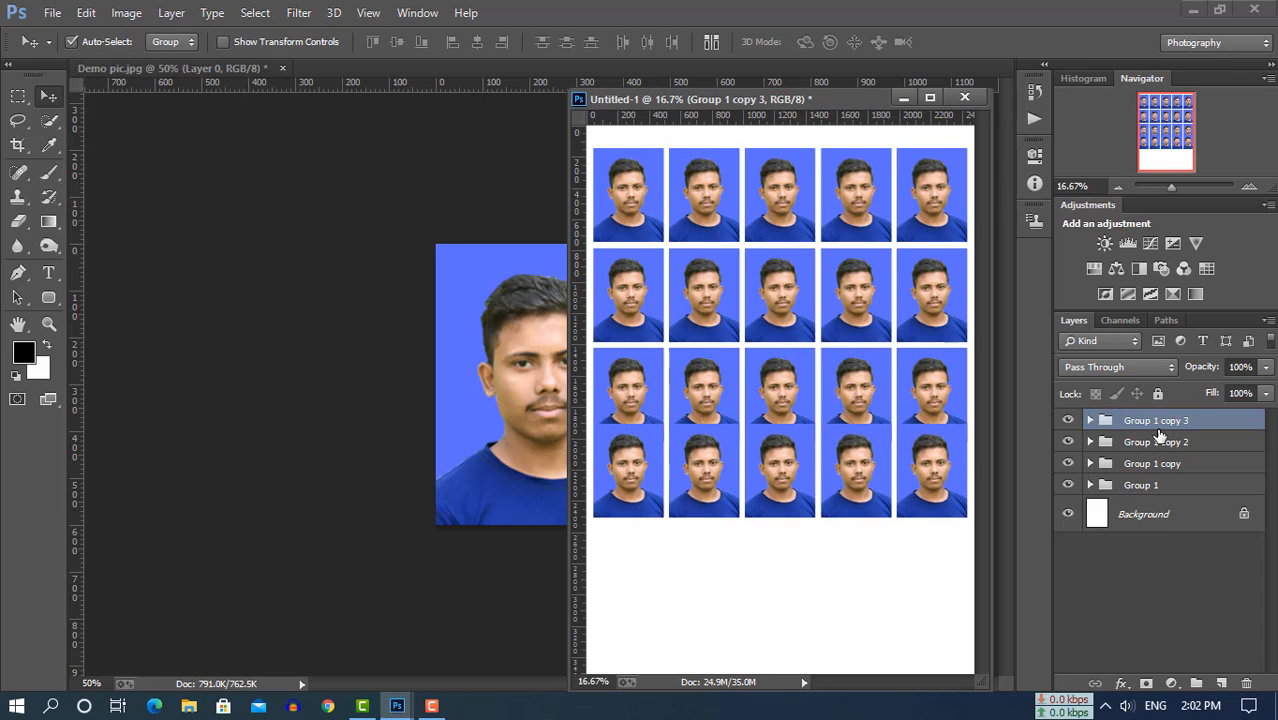
key(shift+Down)
key(shift+Down)
key(shift+Down)
key(shift+Down)
key(shift+Down)
key(shift+Down)
key(shift+Down)
key(shift+Down)
key(shift+Down)
key(shift+Down)
key(shift+Down)
key(shift+Down)
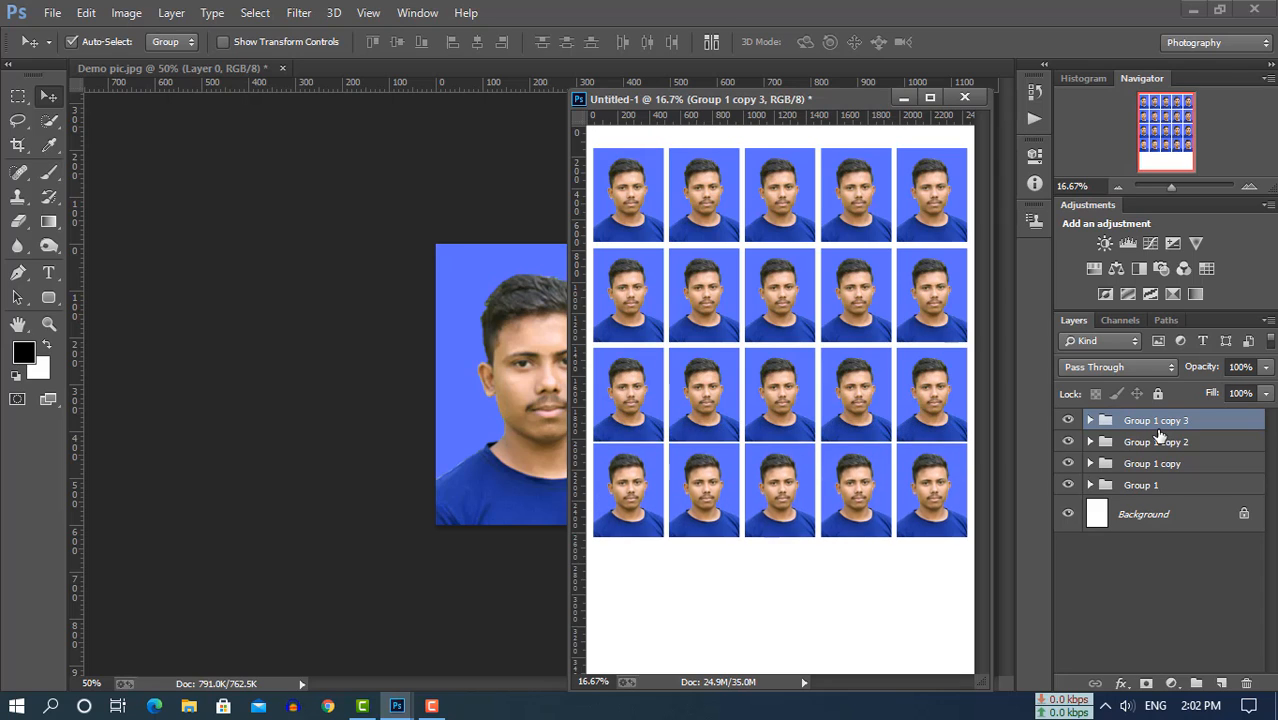
key(shift+Down)
key(shift+Down)
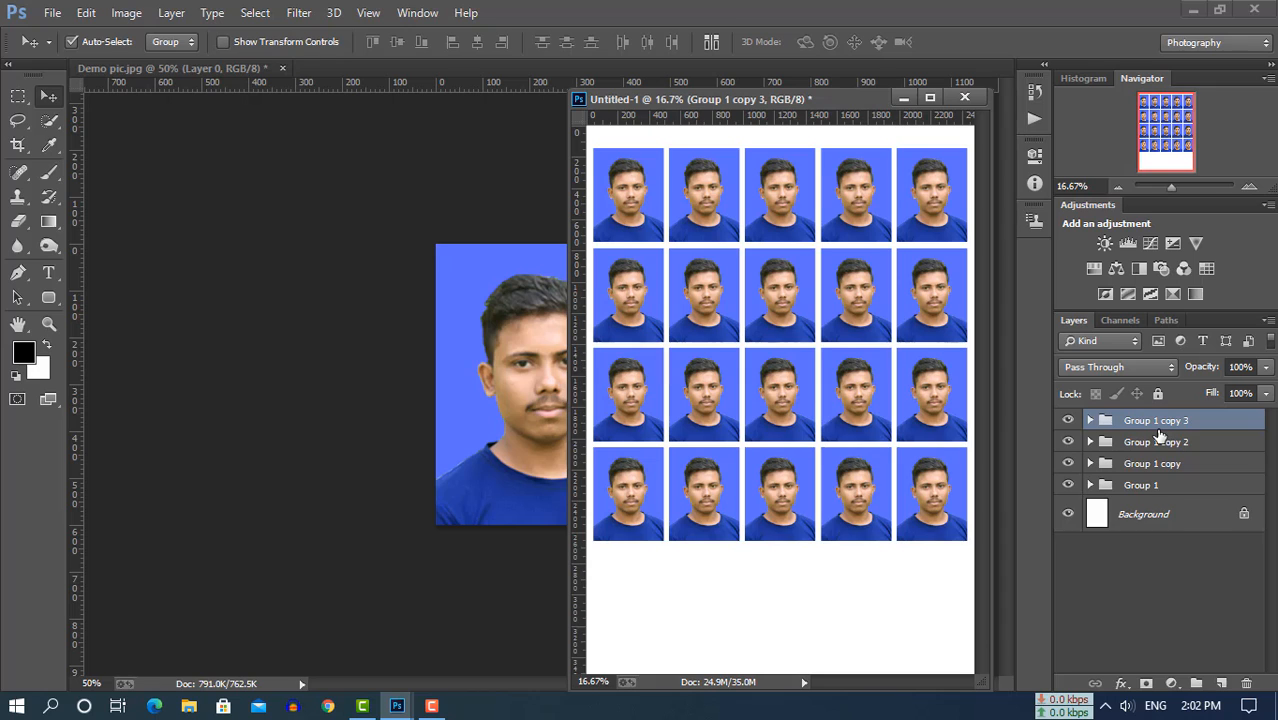
Duplicate the fourth photo row and move the copy straight down to form a fifth row with the same narrow gap
key(ctrl+j)
key(shift+Down)
key(shift+Down)
key(shift+Down)
key(shift+Down)
key(shift+Down)
key(shift+Down)
key(shift+Down)
key(shift+Down)
key(shift+Down)
key(shift+Down)
key(shift+Down)
key(shift+Down)
key(shift+Down)
key(shift+Down)
key(shift+Down)
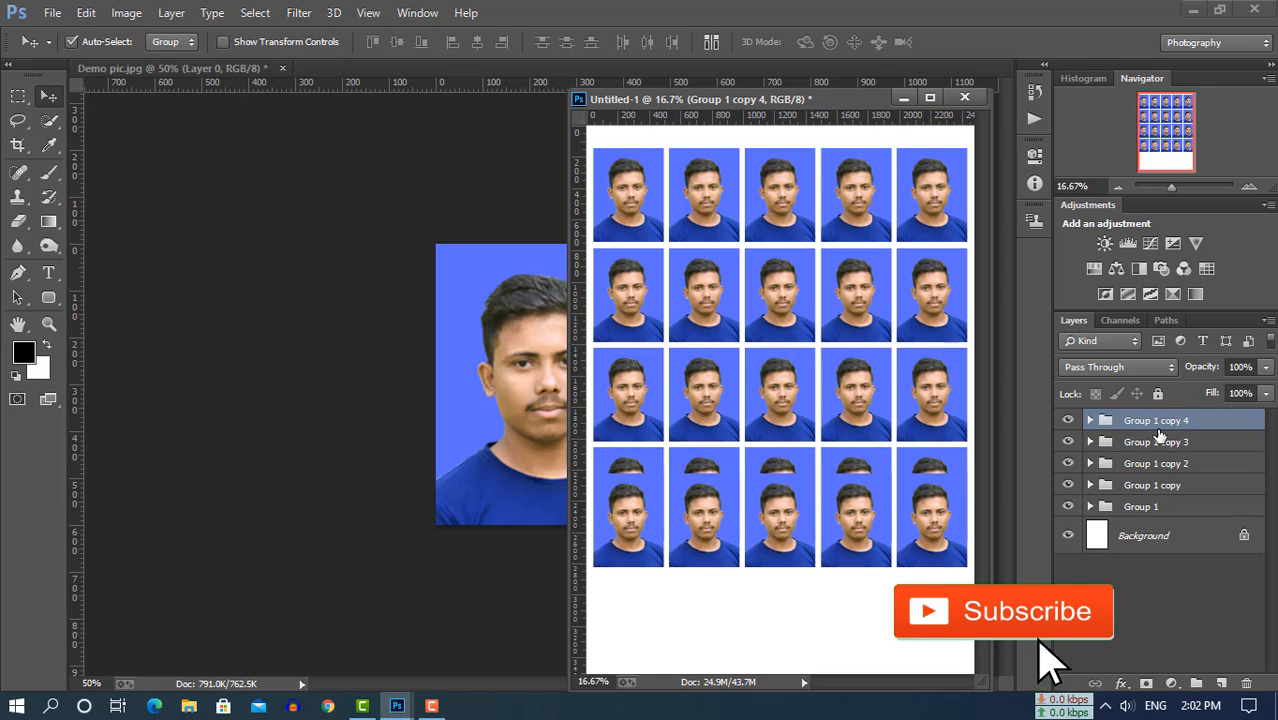
key(shift+Down)
key(shift+Down)
key(shift+Down)
key(shift+Down)
key(shift+Down)
key(shift+Down)
key(shift+Down)
key(shift+Down)
key(shift+Down)
key(shift+Down)
key(shift+Down)
key(shift+Down)
key(shift+Down)
key(shift+Down)
key(shift+Down)
key(shift+Down)
key(shift+Down)
key(shift+Down)
key(shift+Down)
key(shift+Down)
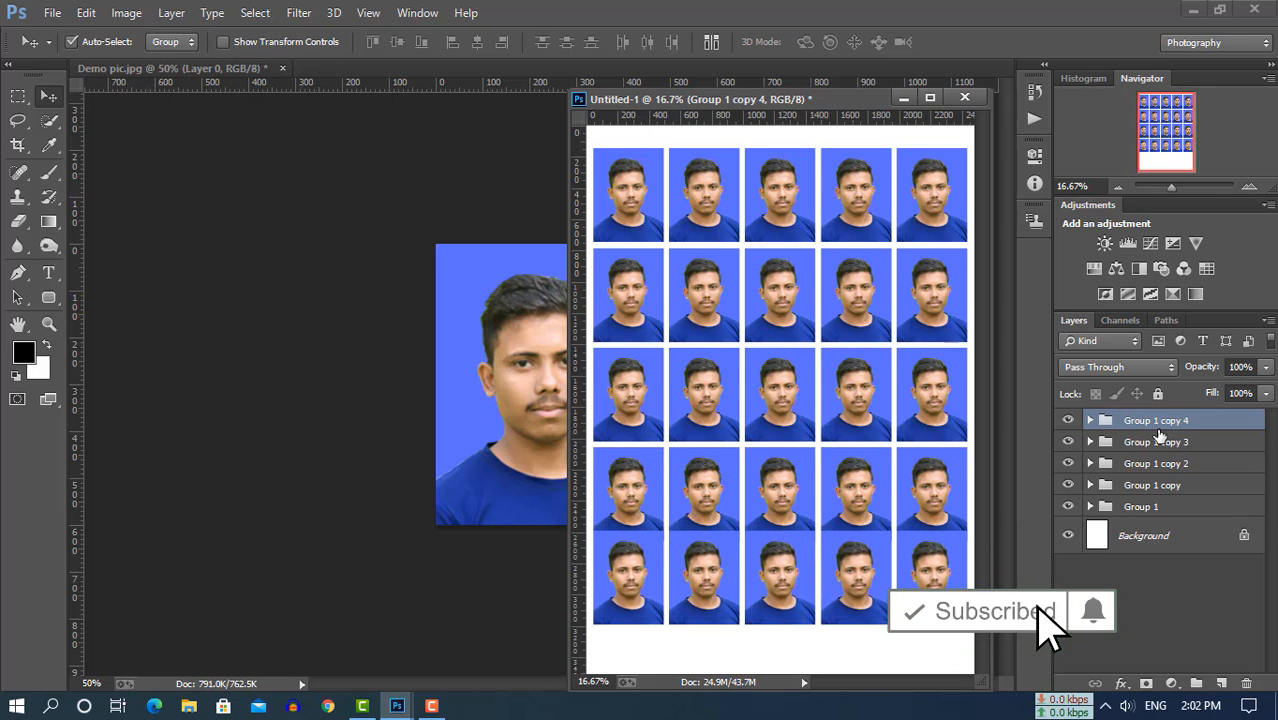
key(shift+Down)
key(shift+Down)
key(shift+Down)
key(shift+Down)
key(shift+Down)
key(shift+Down)
key(shift+Down)
key(shift+Down)
key(shift+Down)
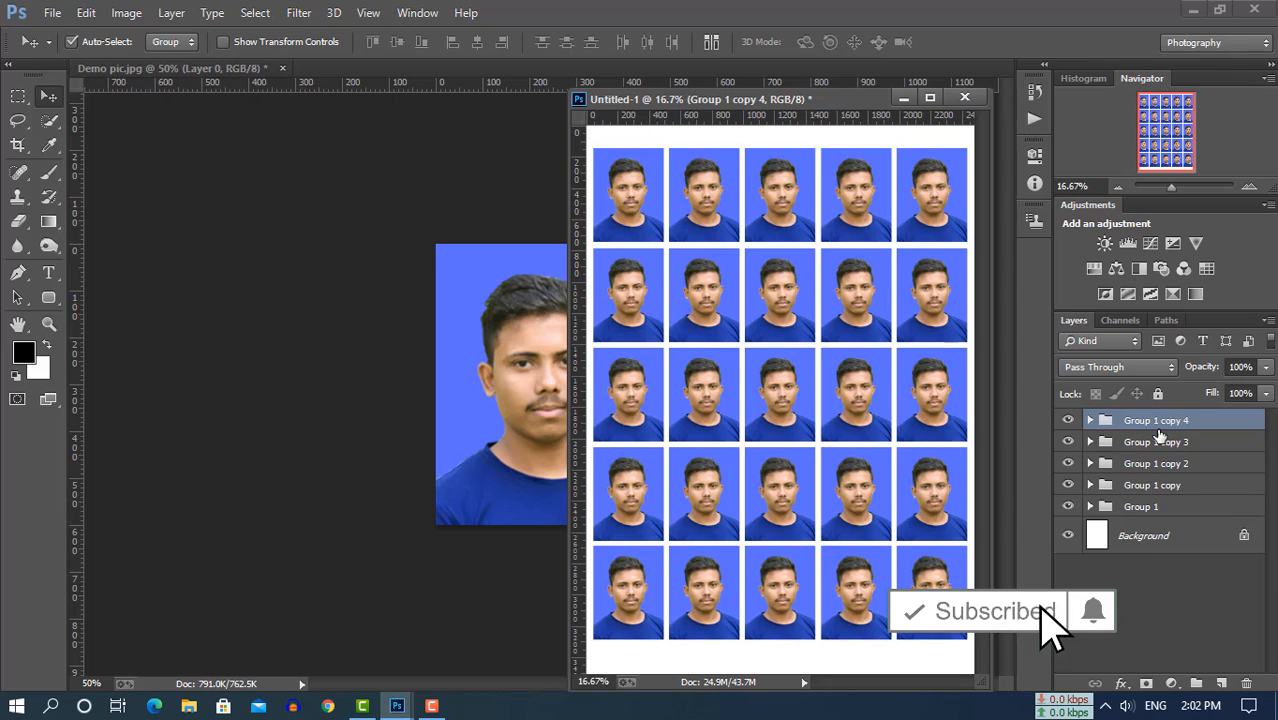
Select all five photo row groups and nudge them slightly down to centre the grid vertically on the page
shift+click(1160, 507)
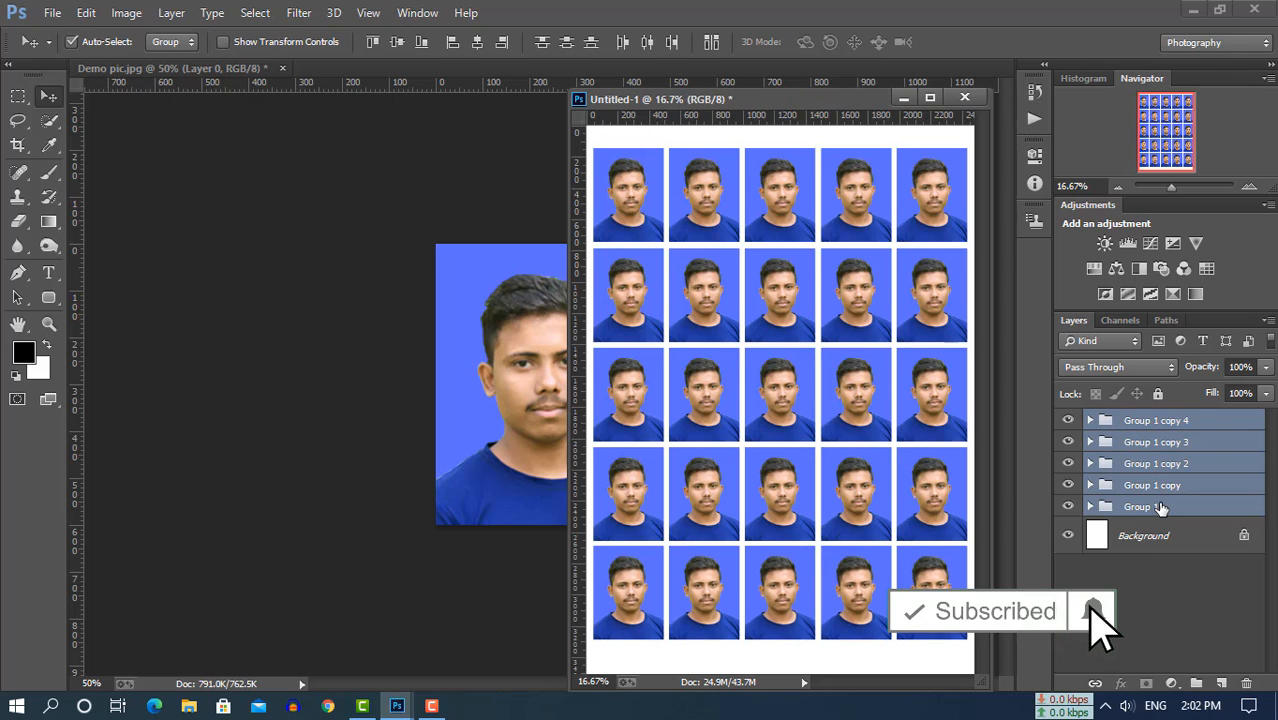
key(shift+Down)
key(shift+Down)
key(shift+Down)
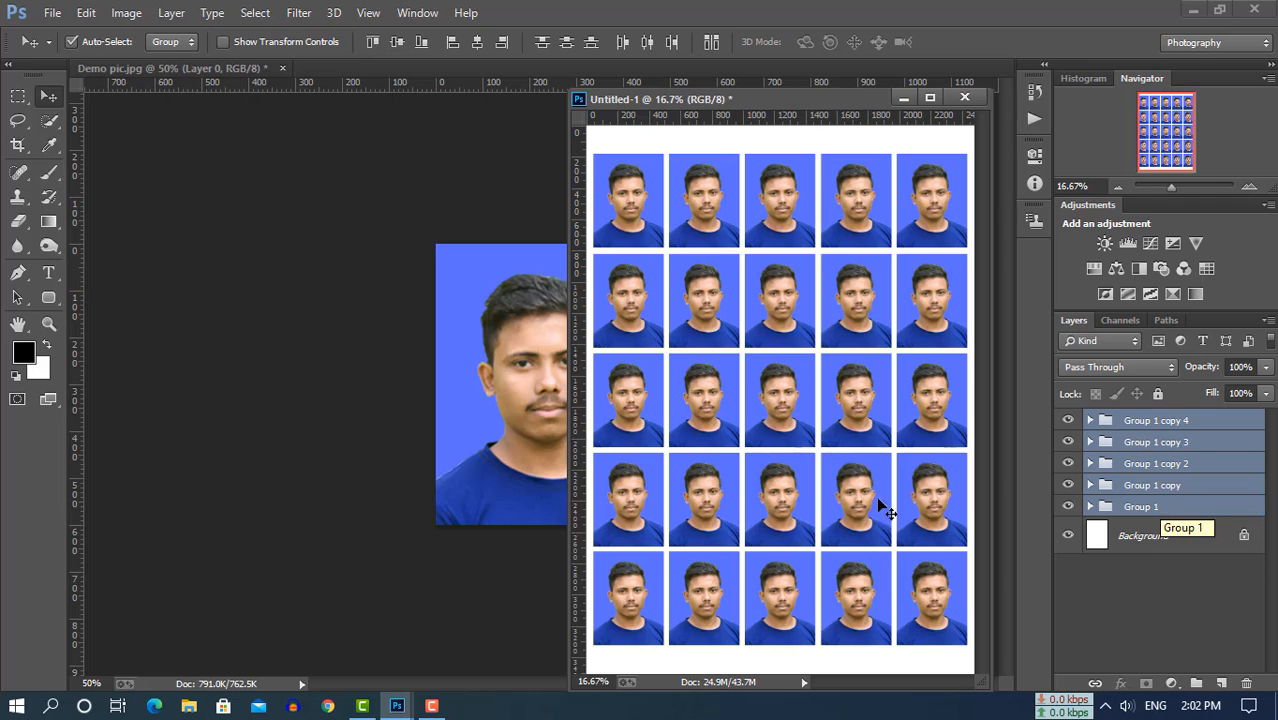
Float the Demo pic.jpg document in its own window and arrange it side by side with the photo sheet
mouse_move(766, 97)
mouse_down()
mouse_move(791, 95)
mouse_move(773, 91)
mouse_up()
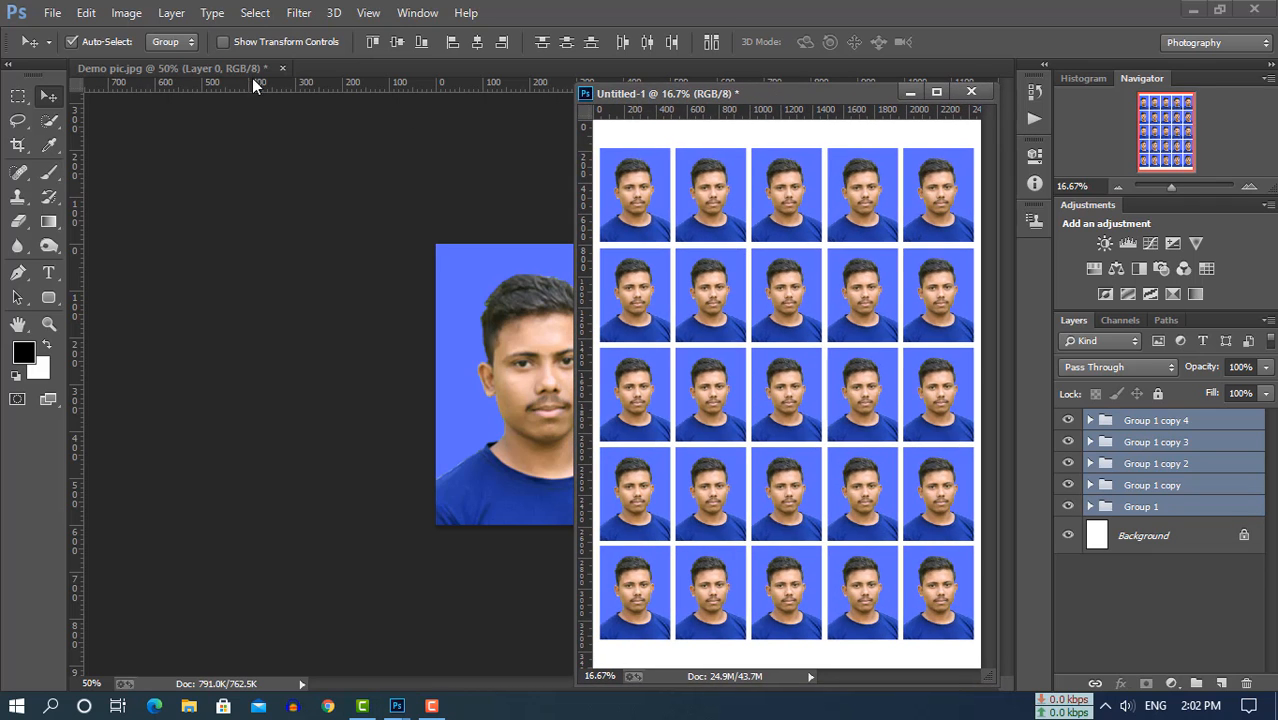
drag(252, 78, 287, 137)
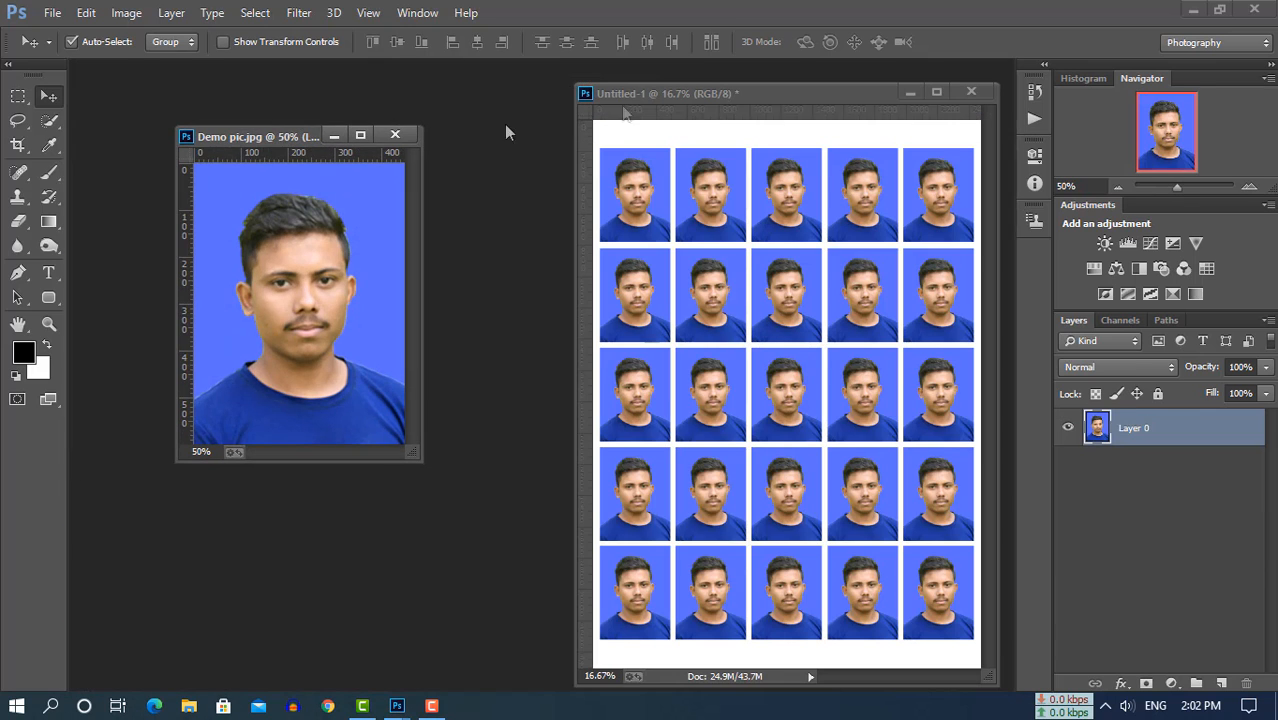
drag(634, 90, 576, 74)
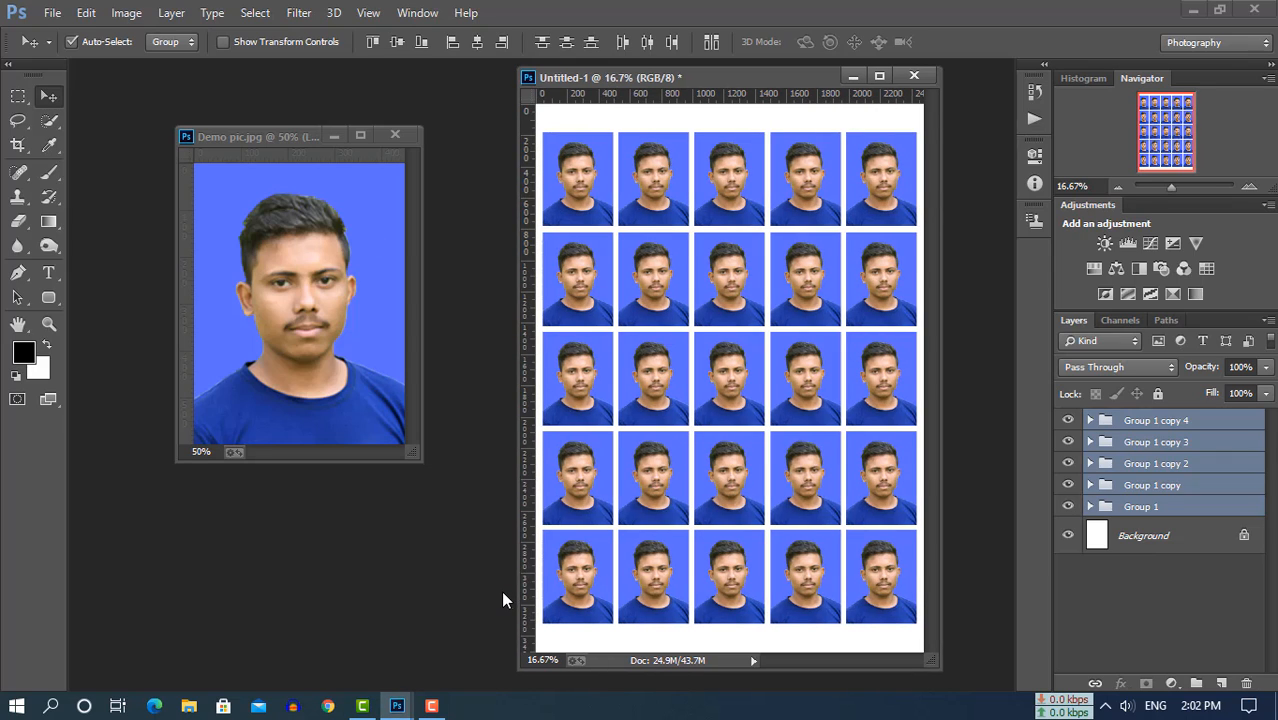